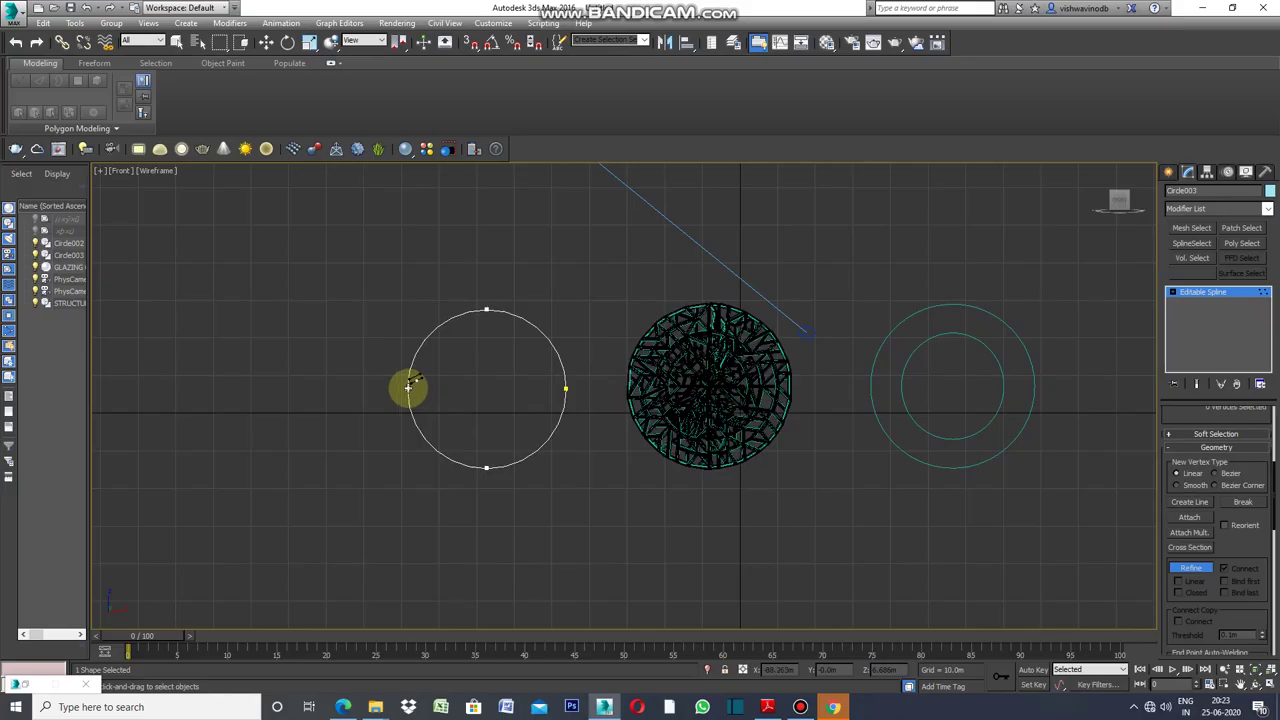
Refine-connect a horizontal and a vertical line through the circle's centre vertex.
left_click(408, 390)
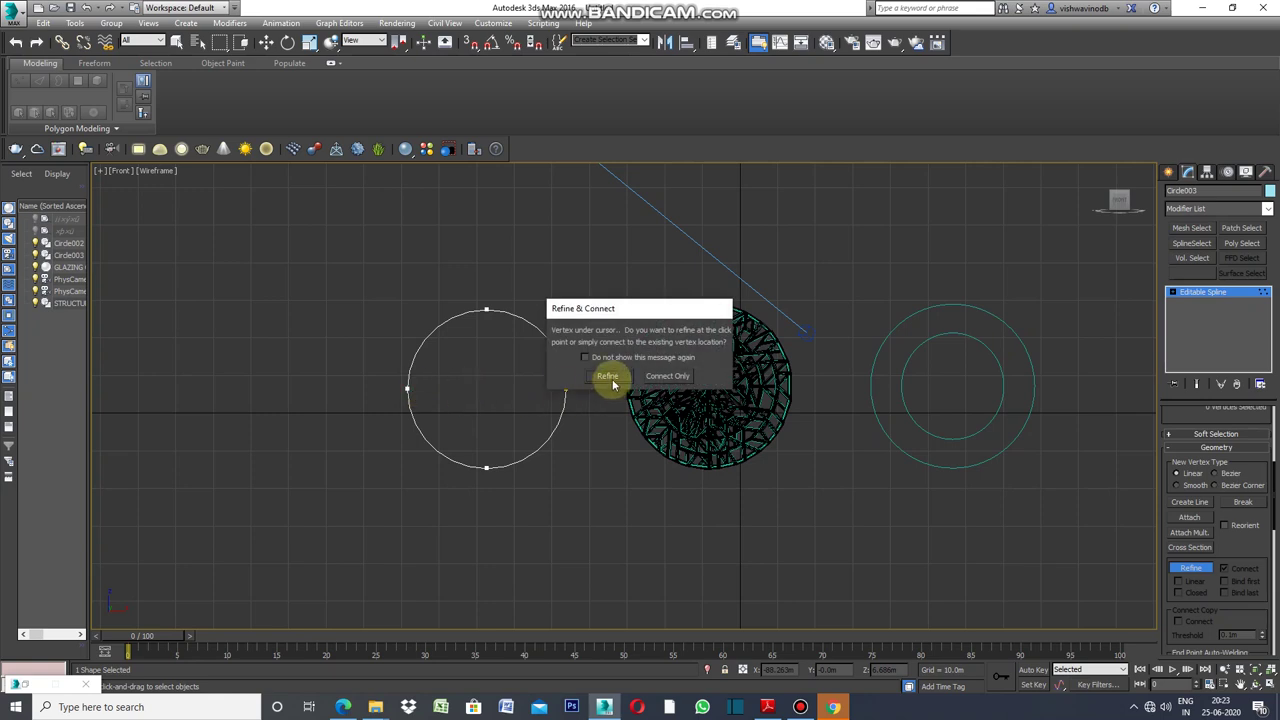
left_click(666, 377)
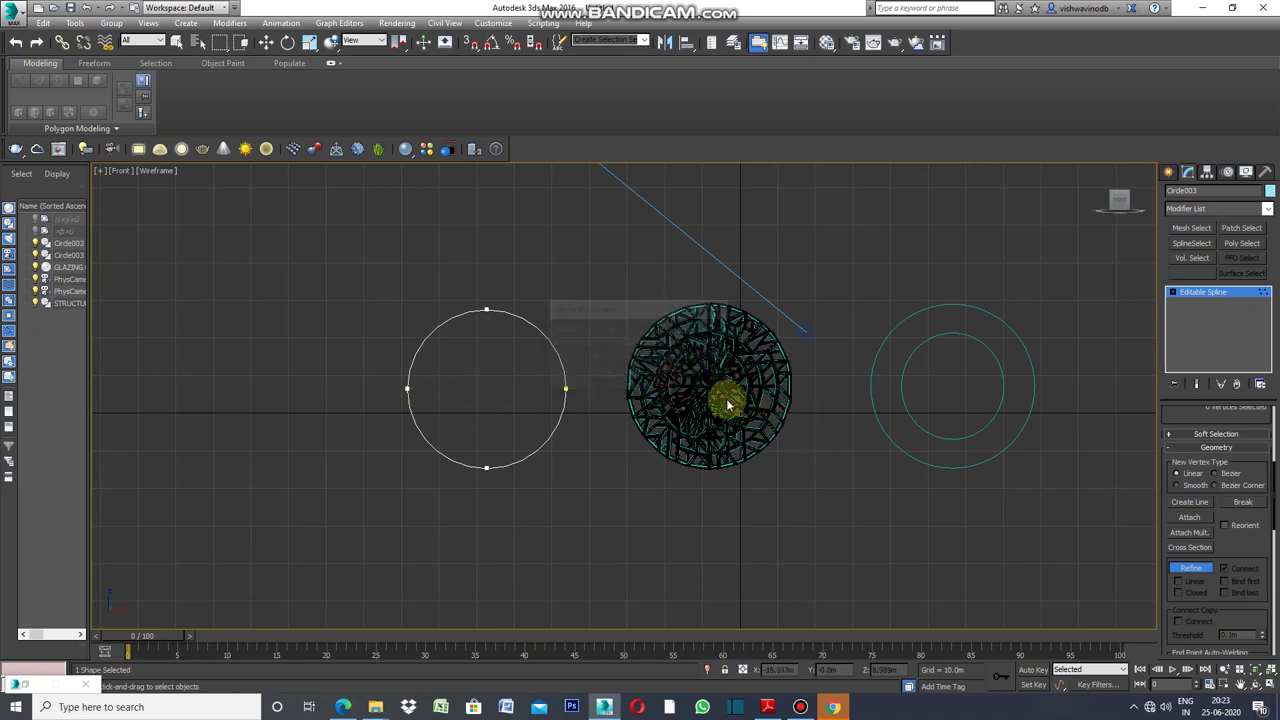
left_click(1192, 572)
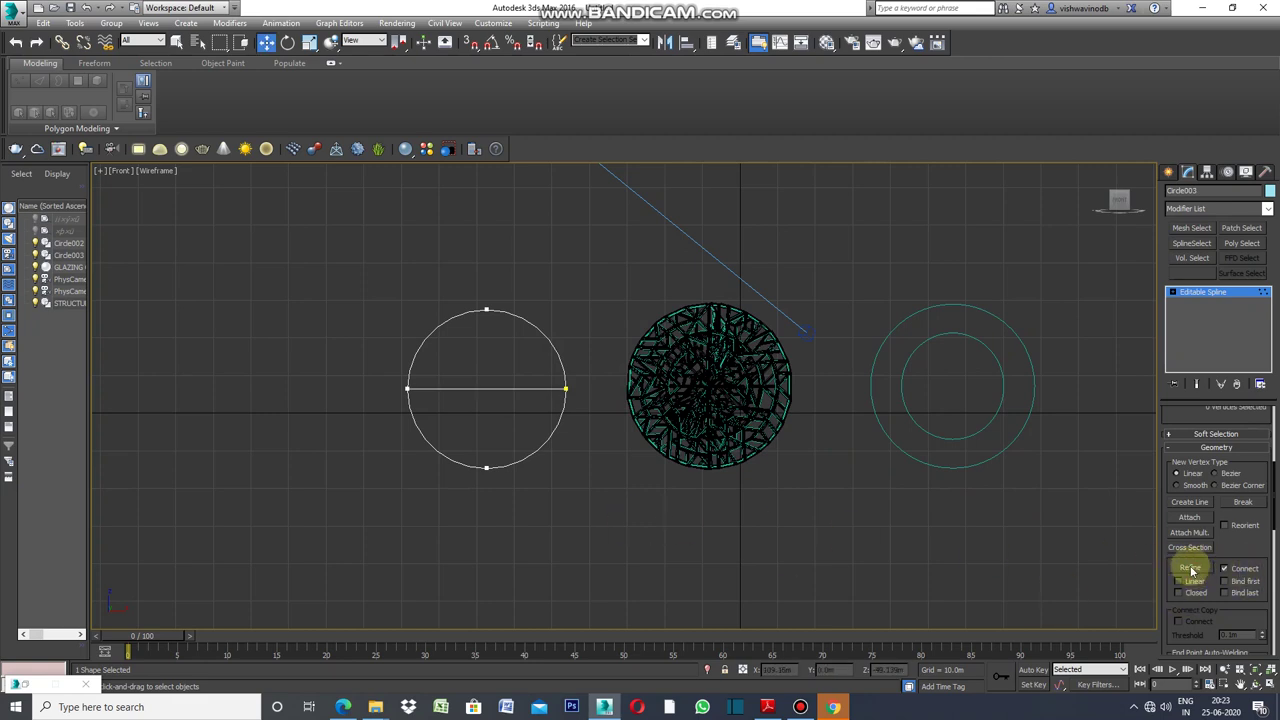
left_click(1190, 570)
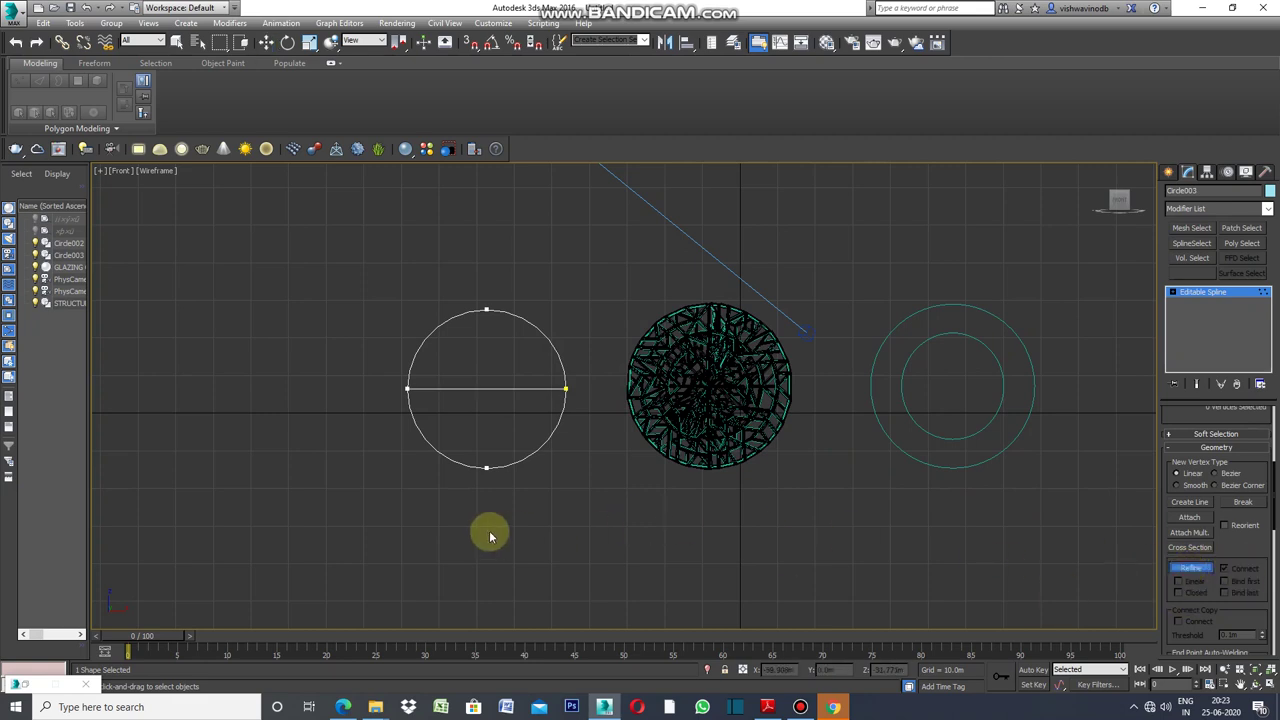
left_click(487, 467)
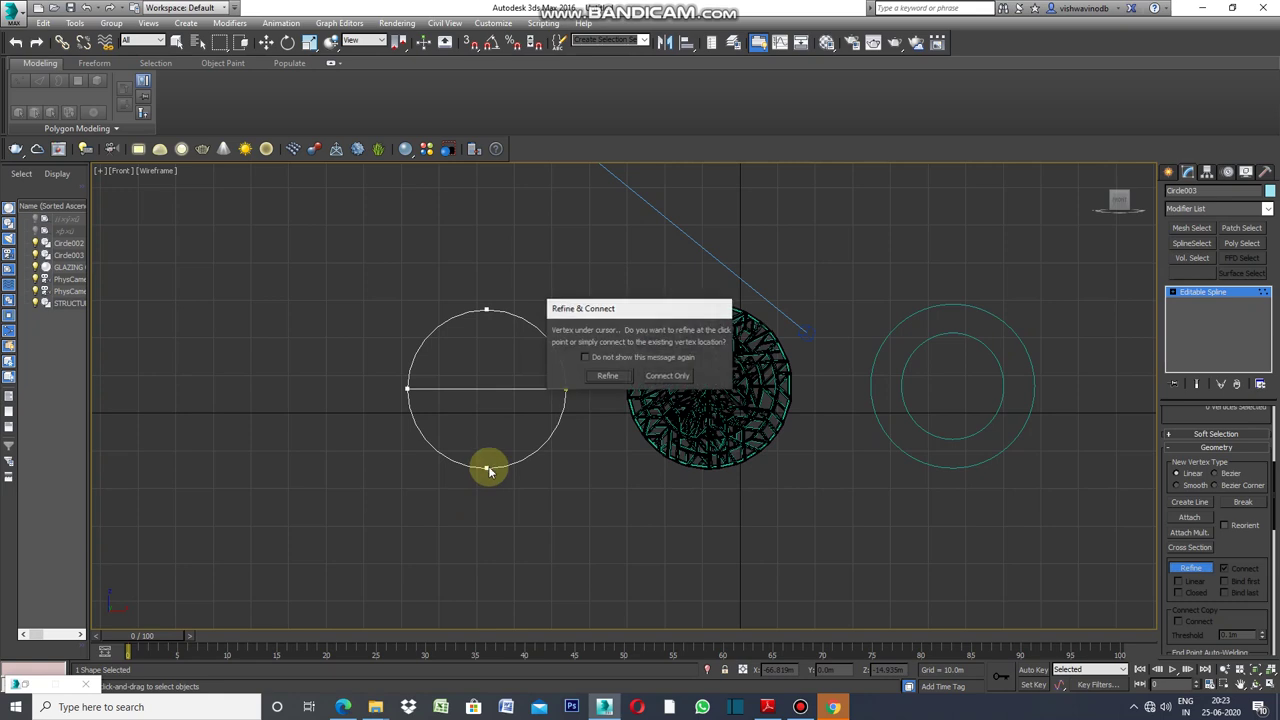
left_click(677, 380)
left_click(487, 388)
left_click(487, 309)
left_click(673, 378)
left_click(1201, 572)
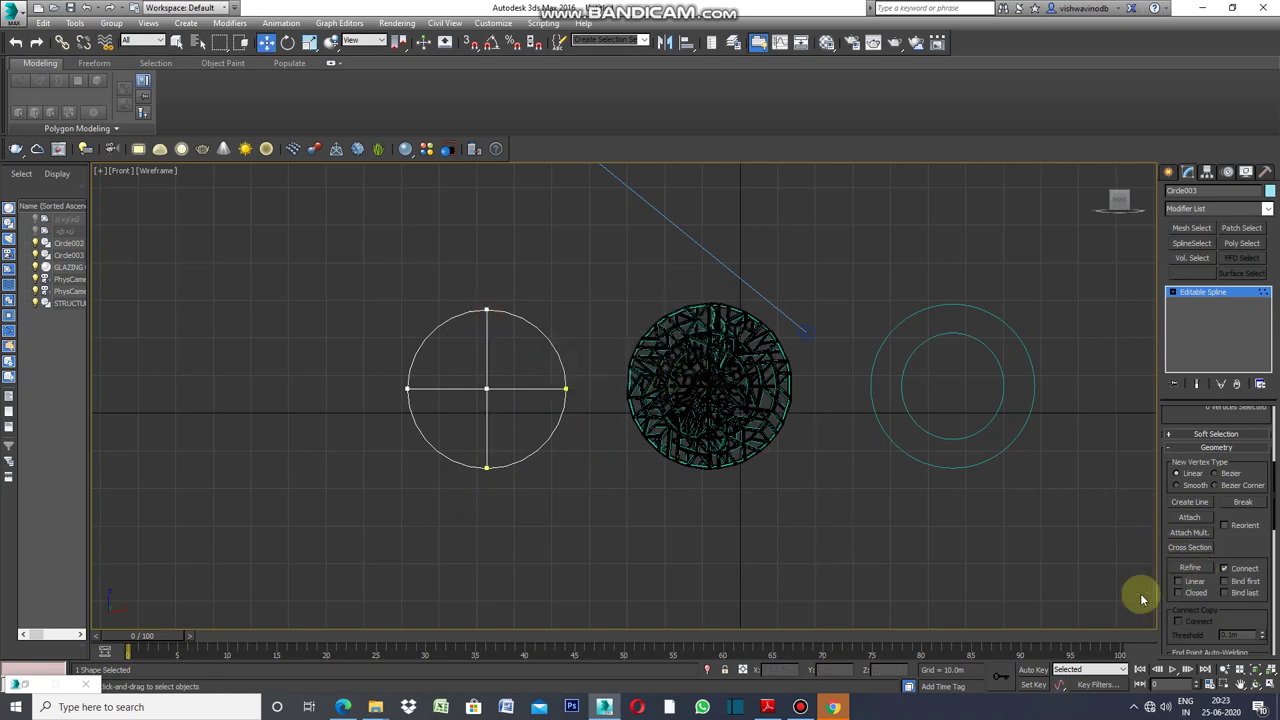
Add two diagonal lines across the circle through the centre vertex, Connect Only.
left_click(1191, 570)
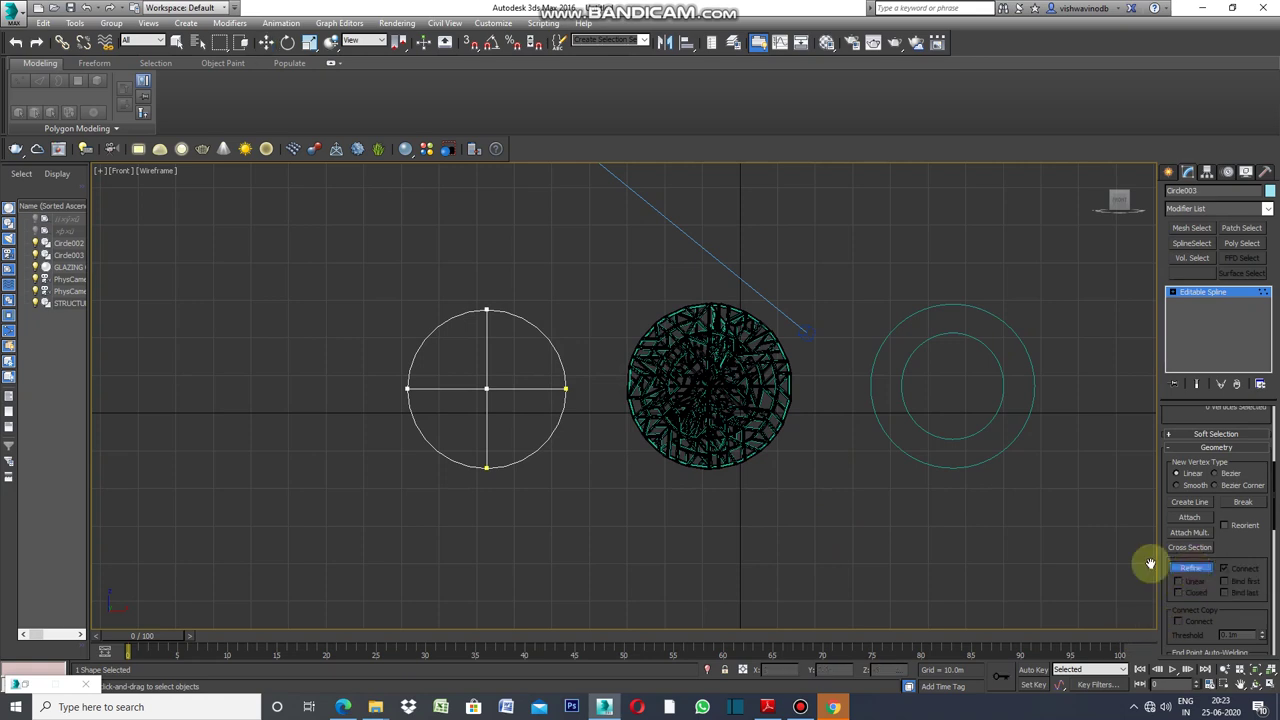
left_click(545, 442)
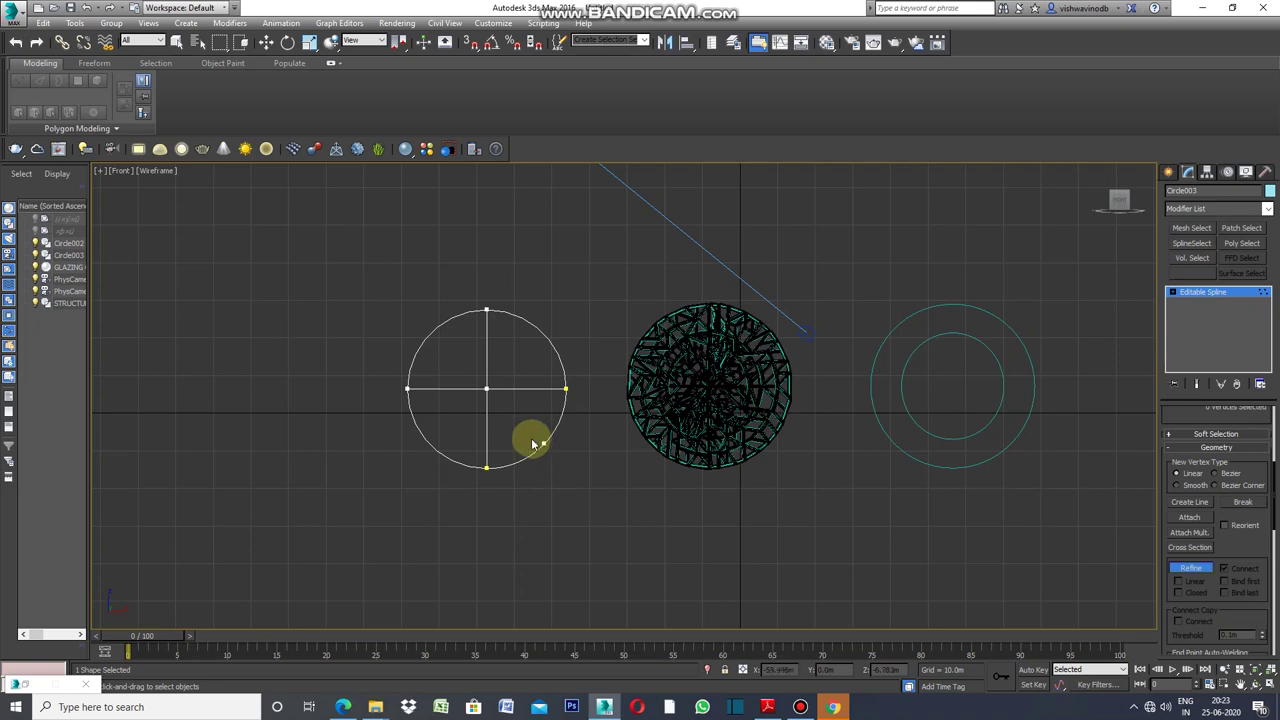
left_click(487, 392)
left_click(649, 371)
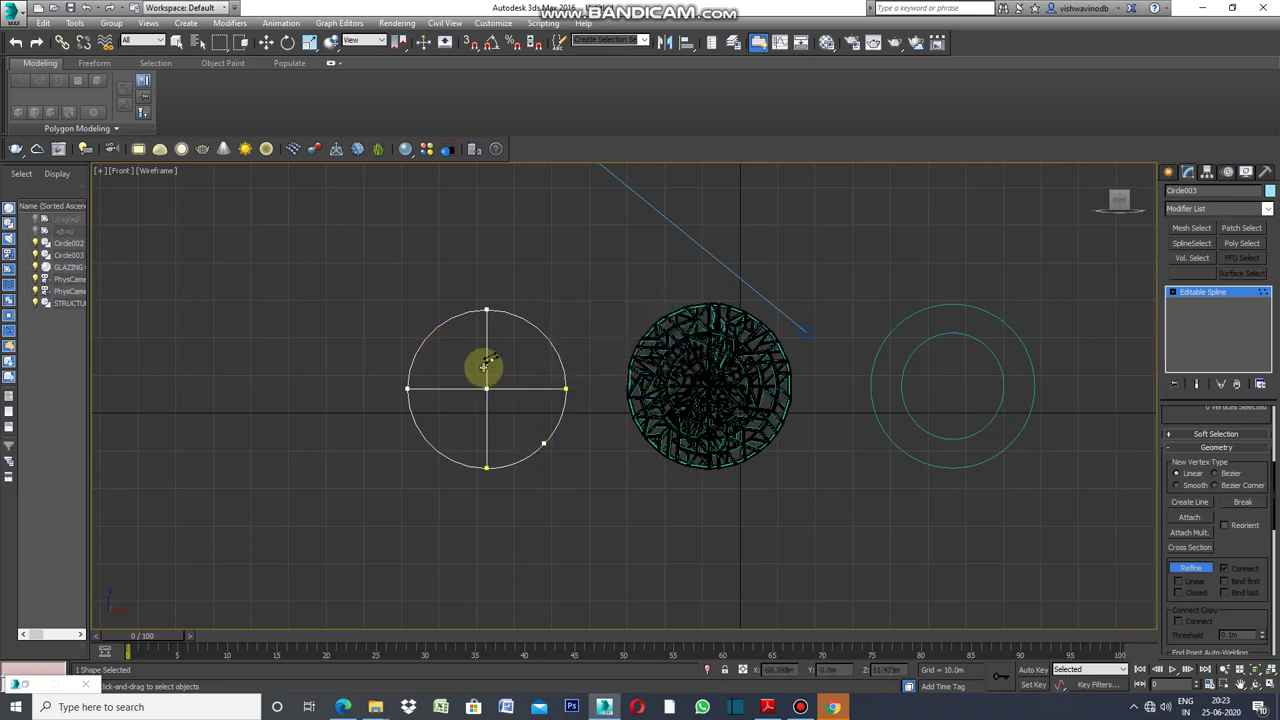
left_click(430, 336)
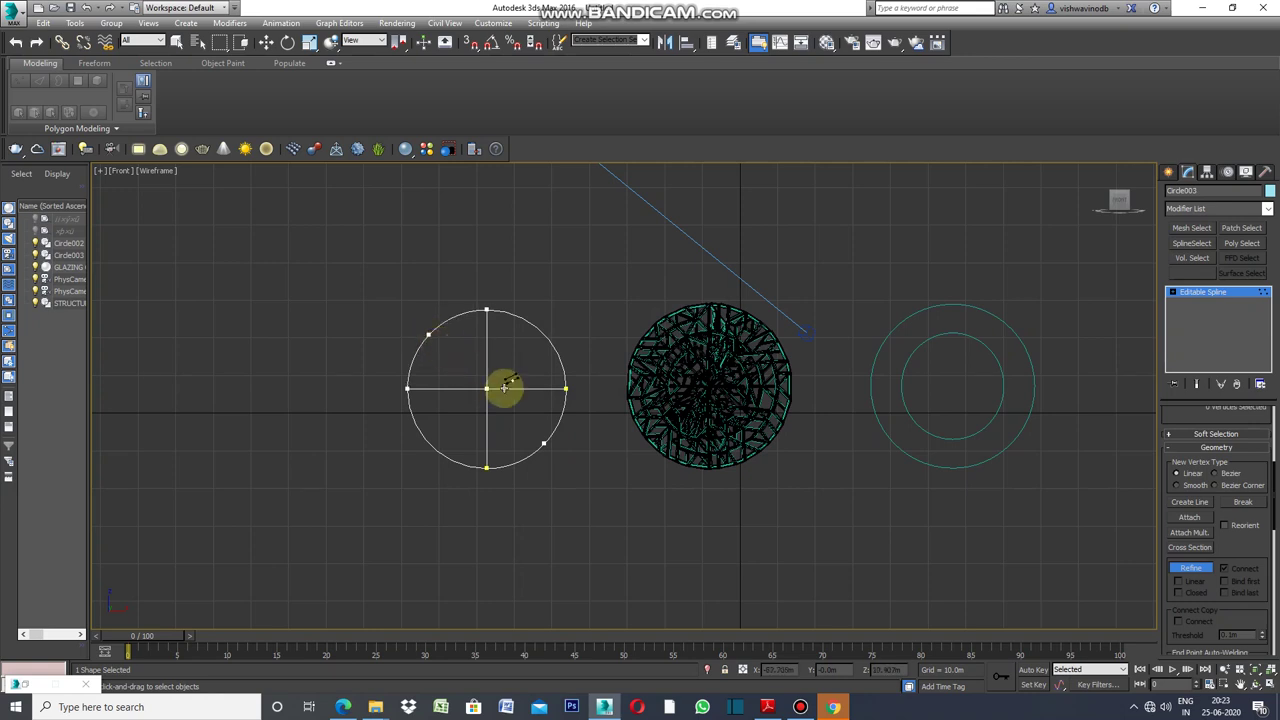
left_click(1195, 573)
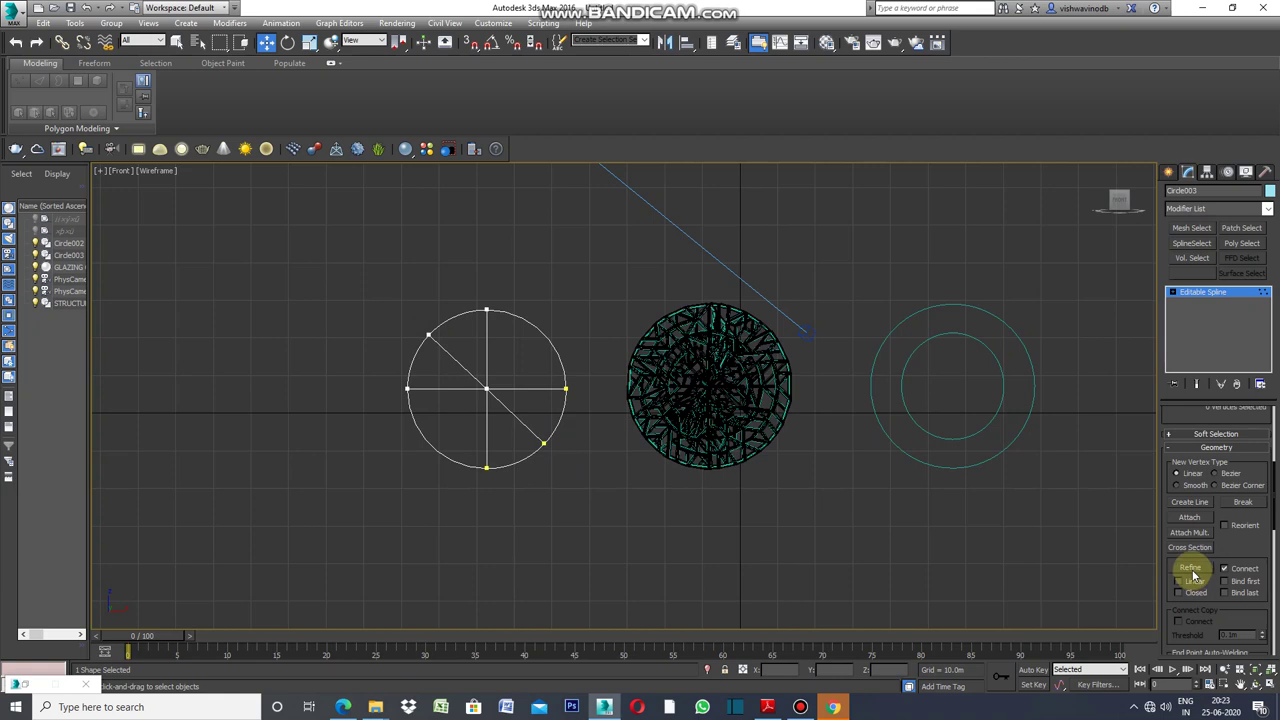
left_click(1193, 572)
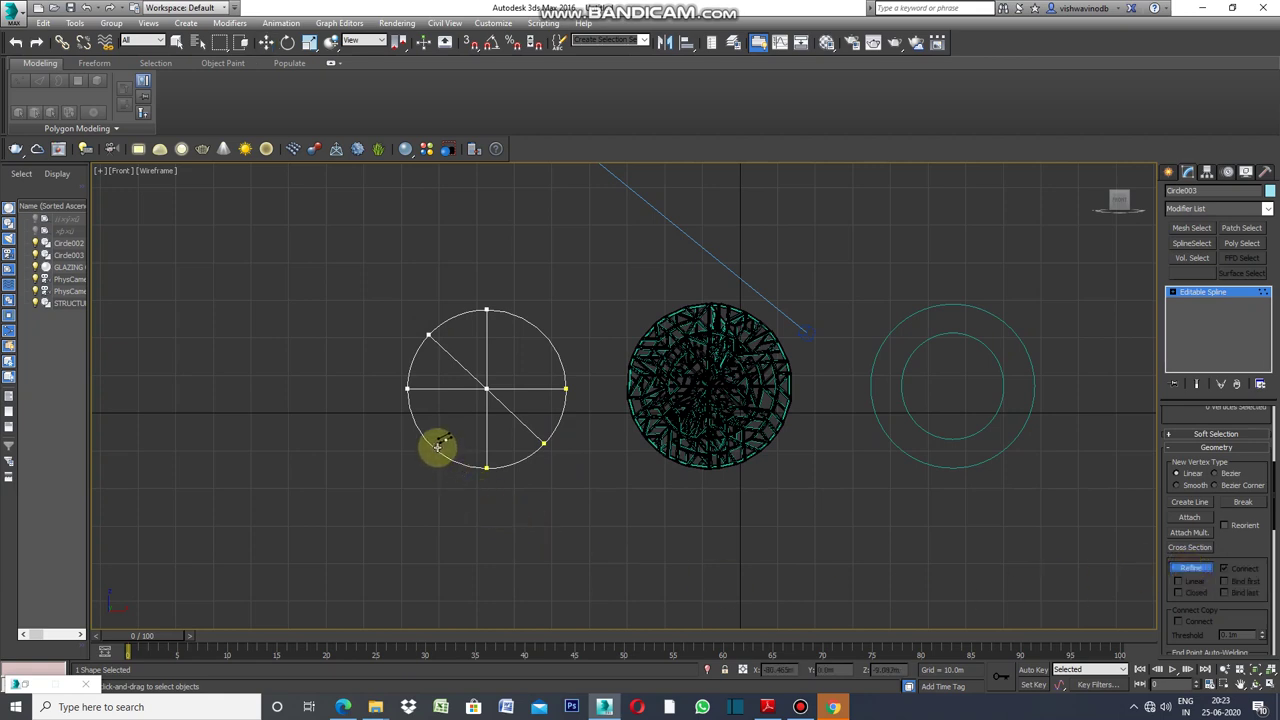
left_click_drag(437, 451, 486, 389)
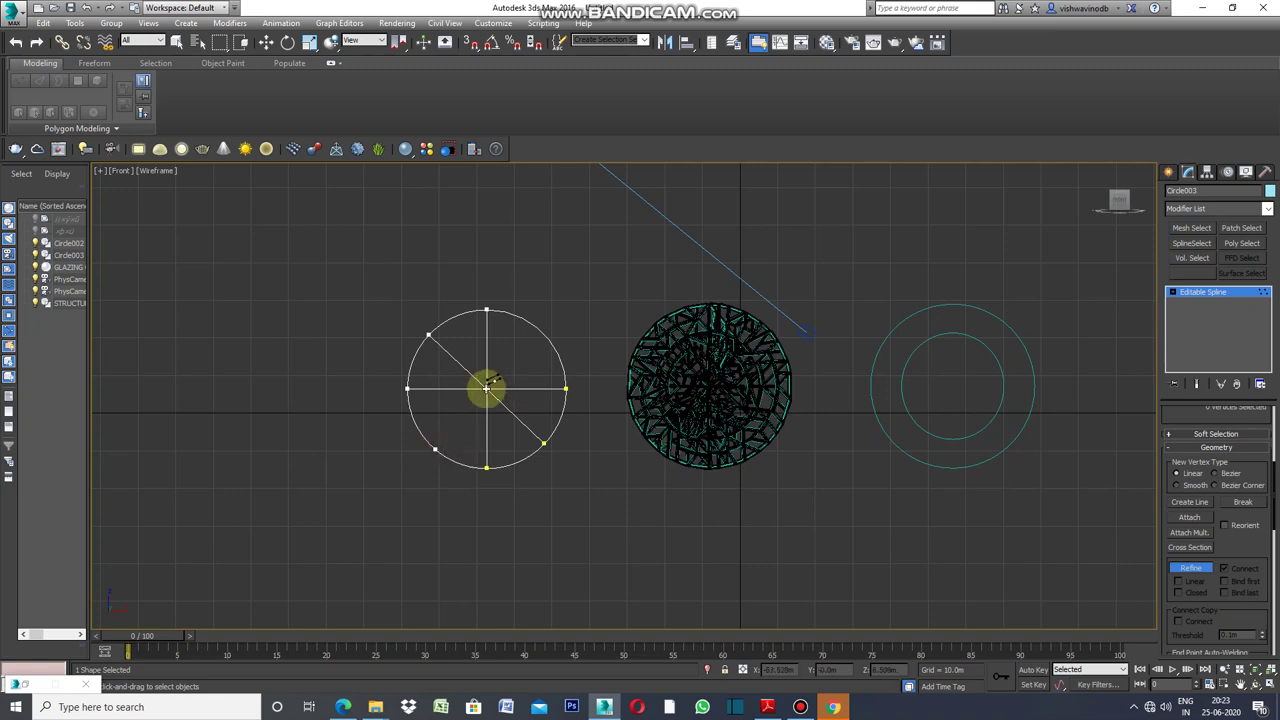
left_click(486, 389)
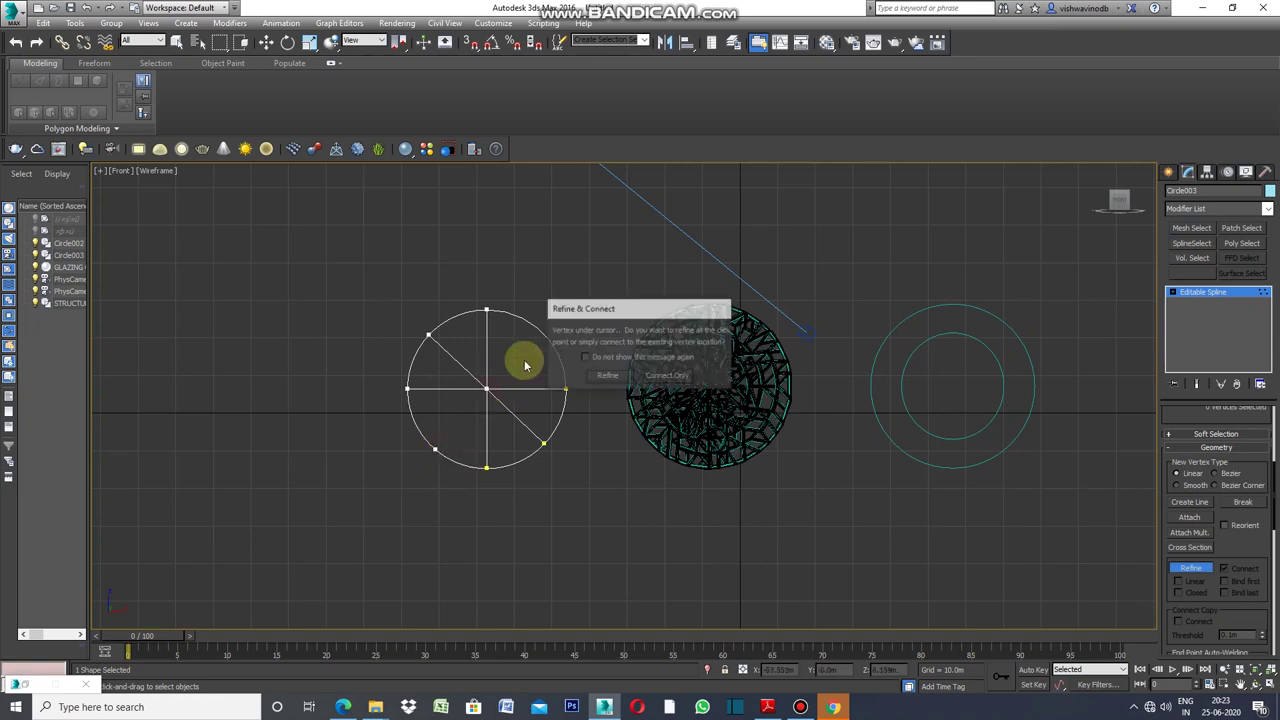
left_click(660, 377)
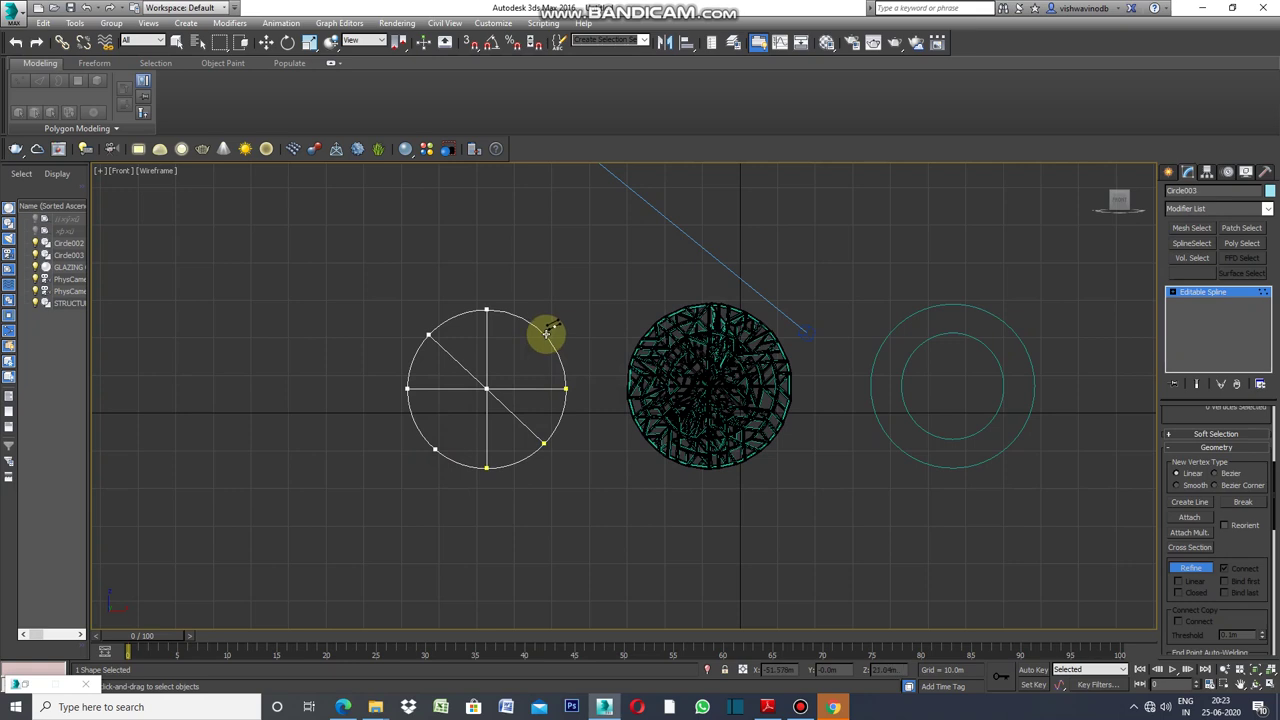
left_click(545, 334)
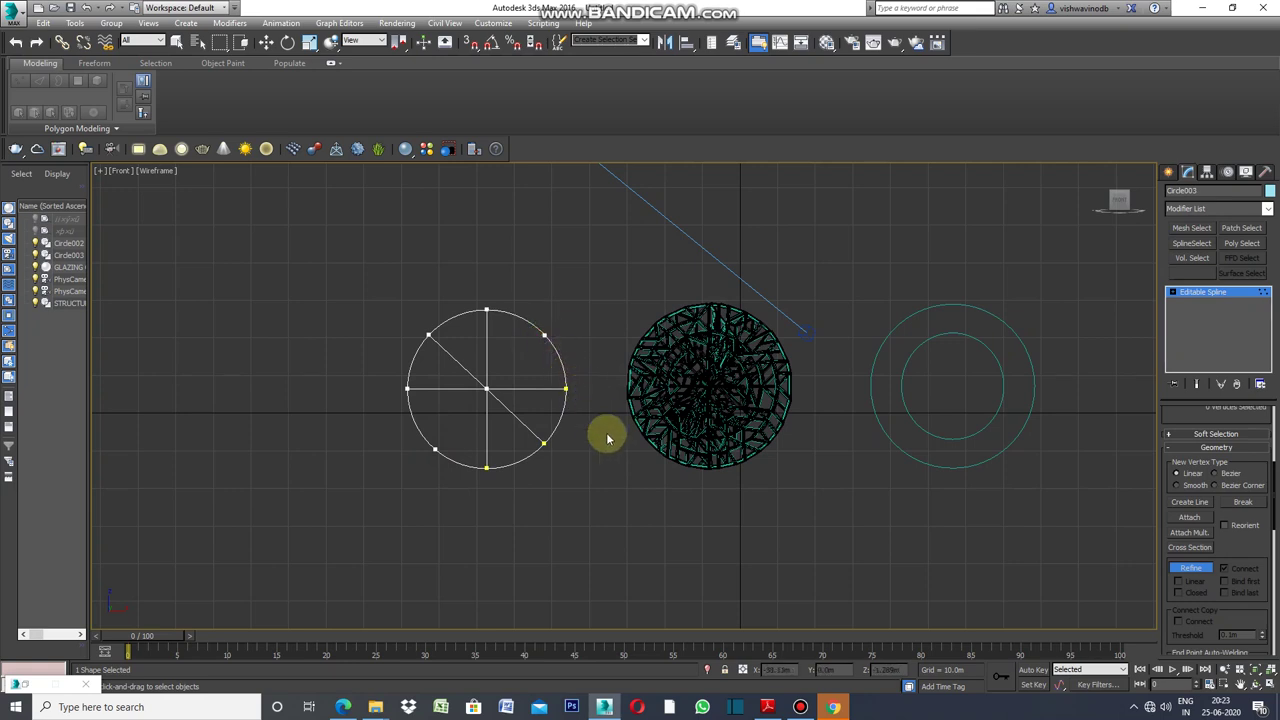
left_click(1190, 568)
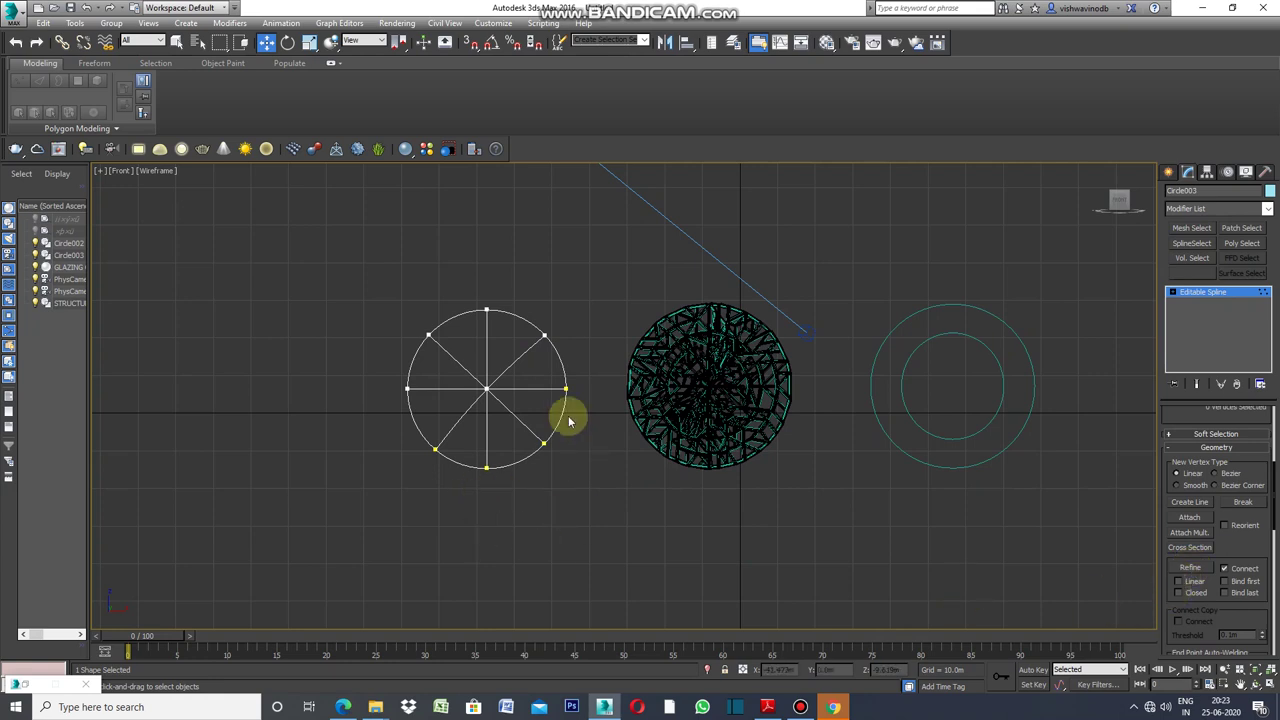
Copy the spoked circle and maximize the Front viewport.
key("alt+w")
key("ctrl+v")
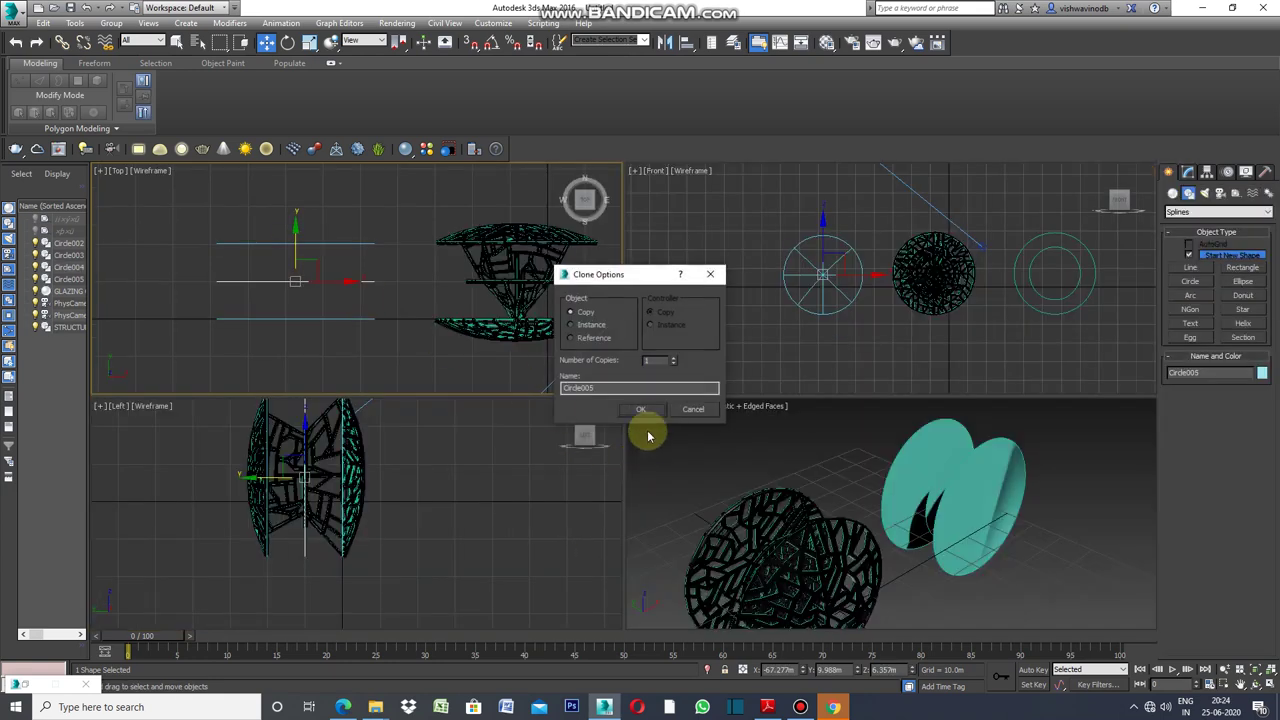
left_click(643, 411)
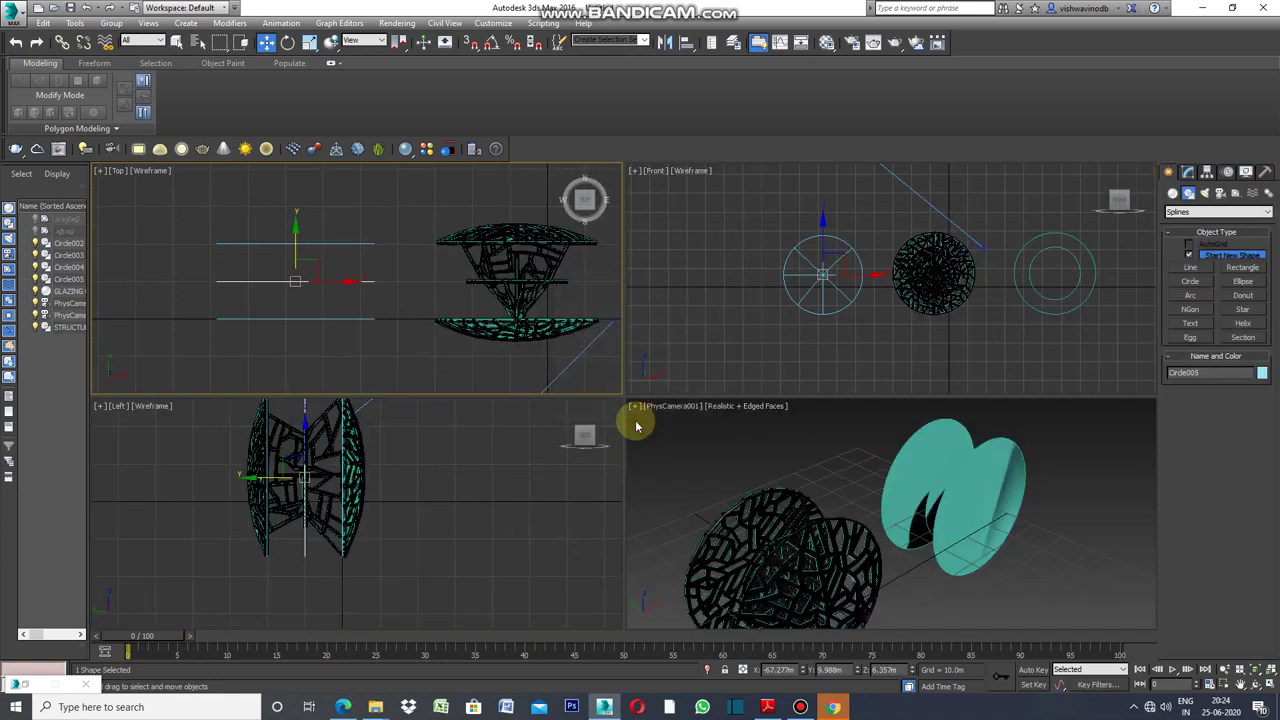
right_click(634, 179)
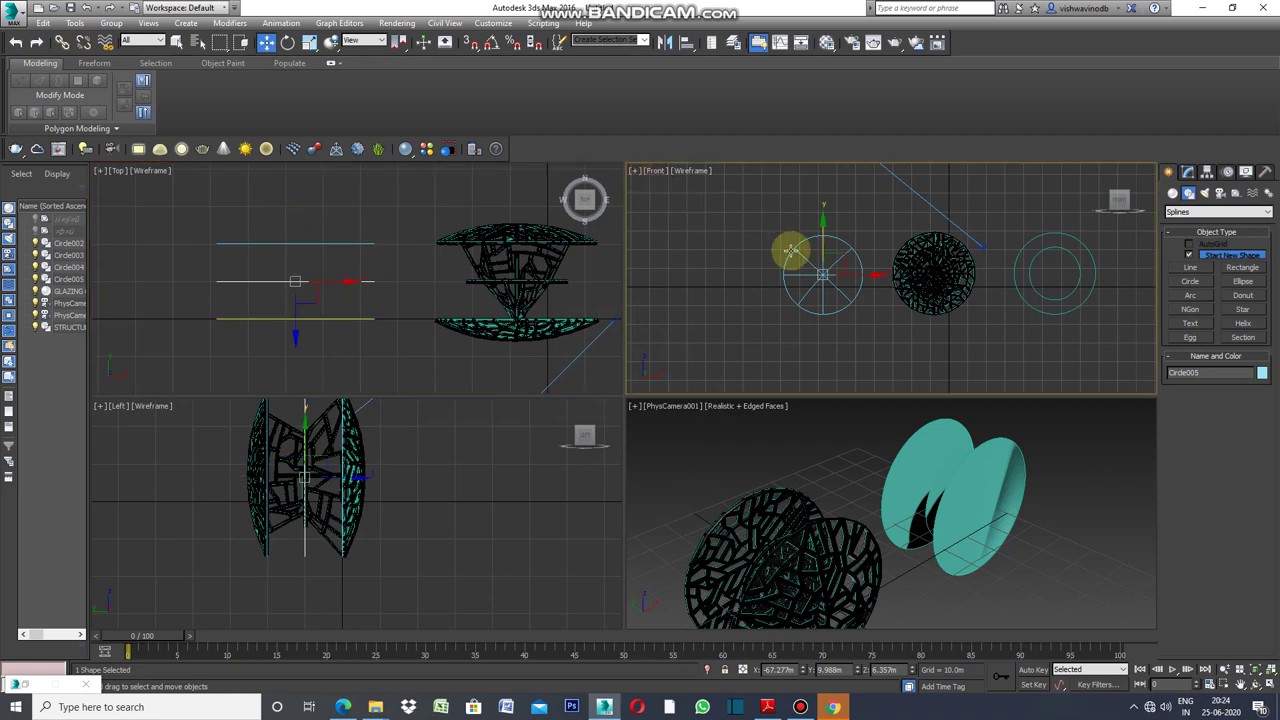
left_click(634, 171)
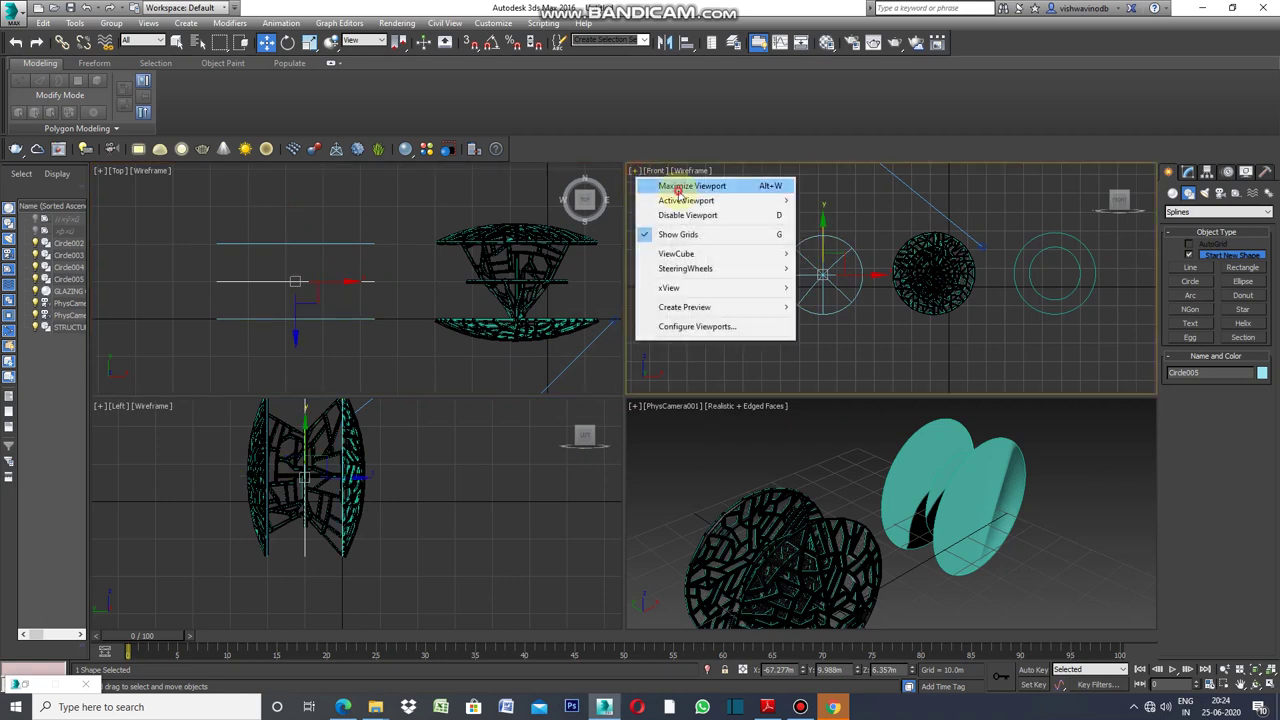
left_click(680, 182)
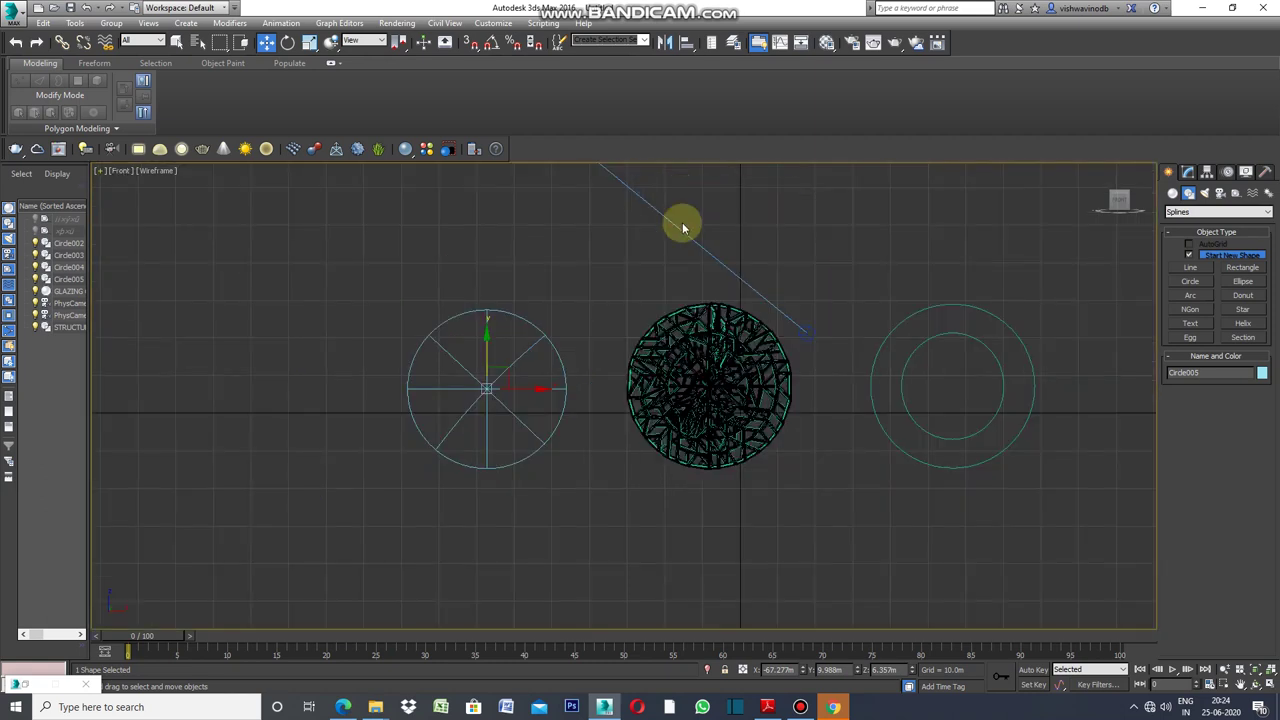
Uniformly scale the copy down to about 77% inside the original.
left_click(309, 42)
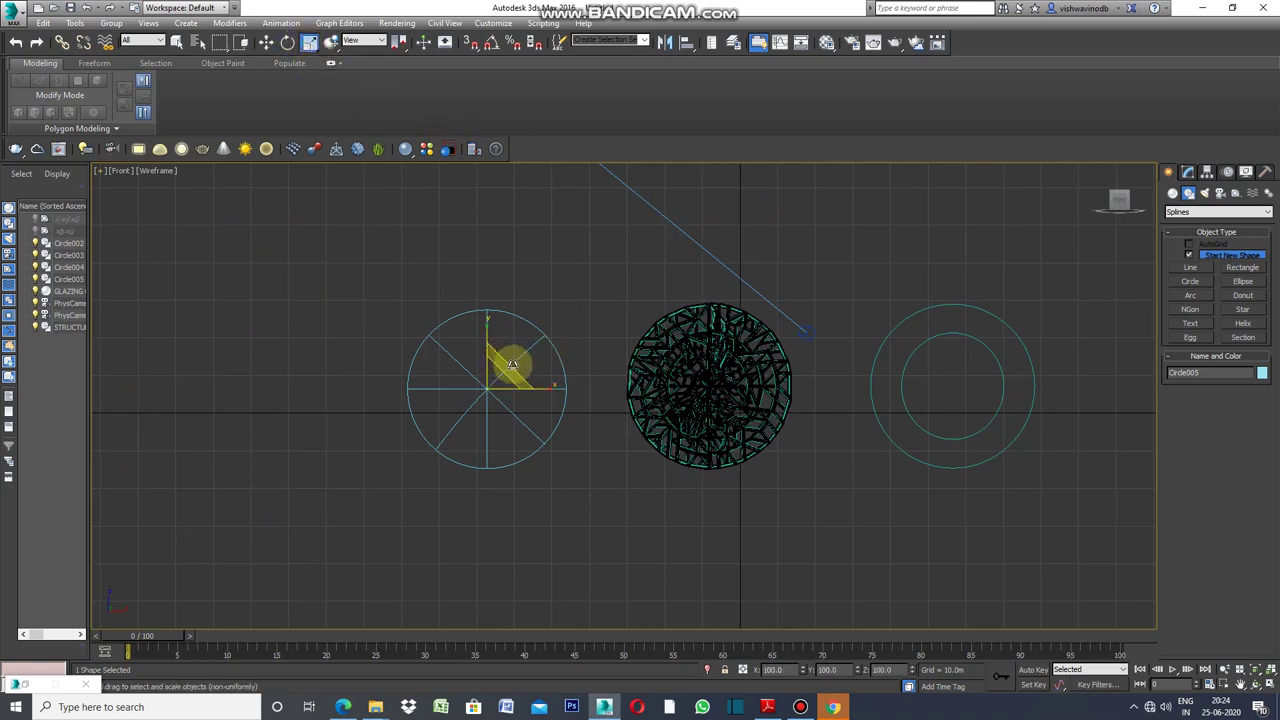
mouse_move(512, 369)
left_mouse_down()
mouse_move(492, 397)
mouse_move(551, 380)
left_mouse_up()
left_click(101, 174)
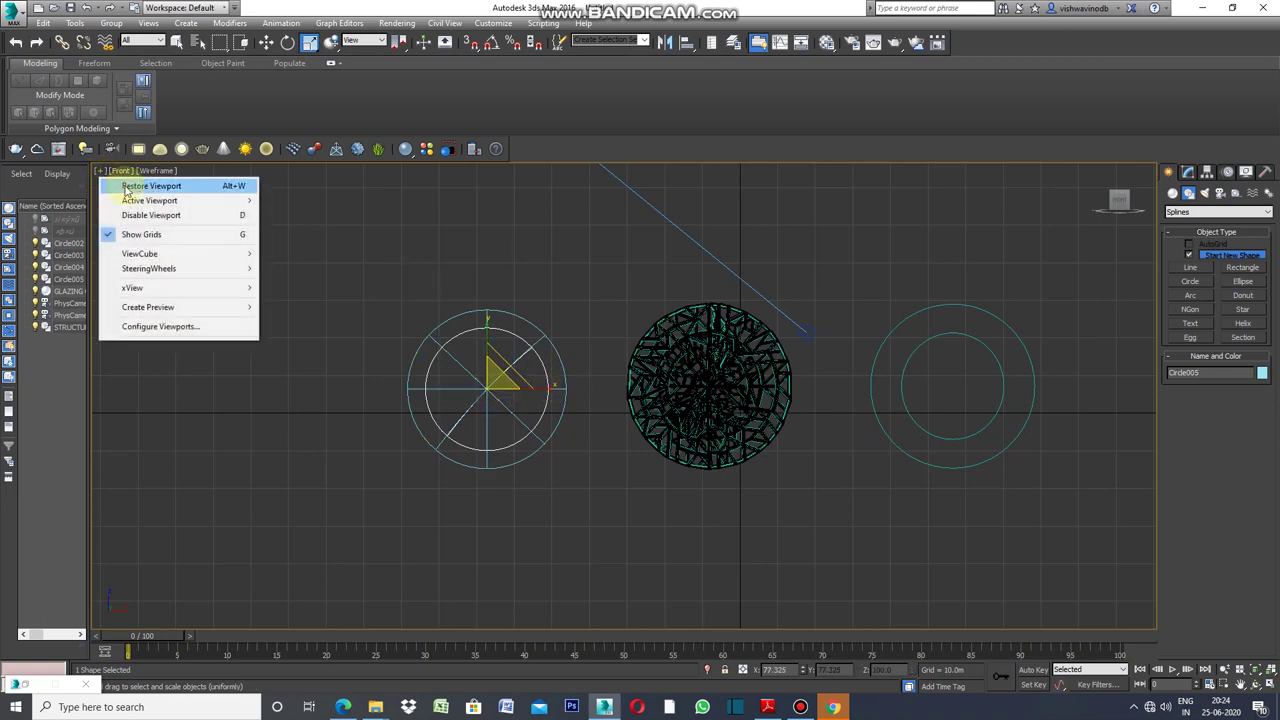
In the Top view, move Circle003's selected middle vertices down along Y, then deselect.
left_click(145, 187)
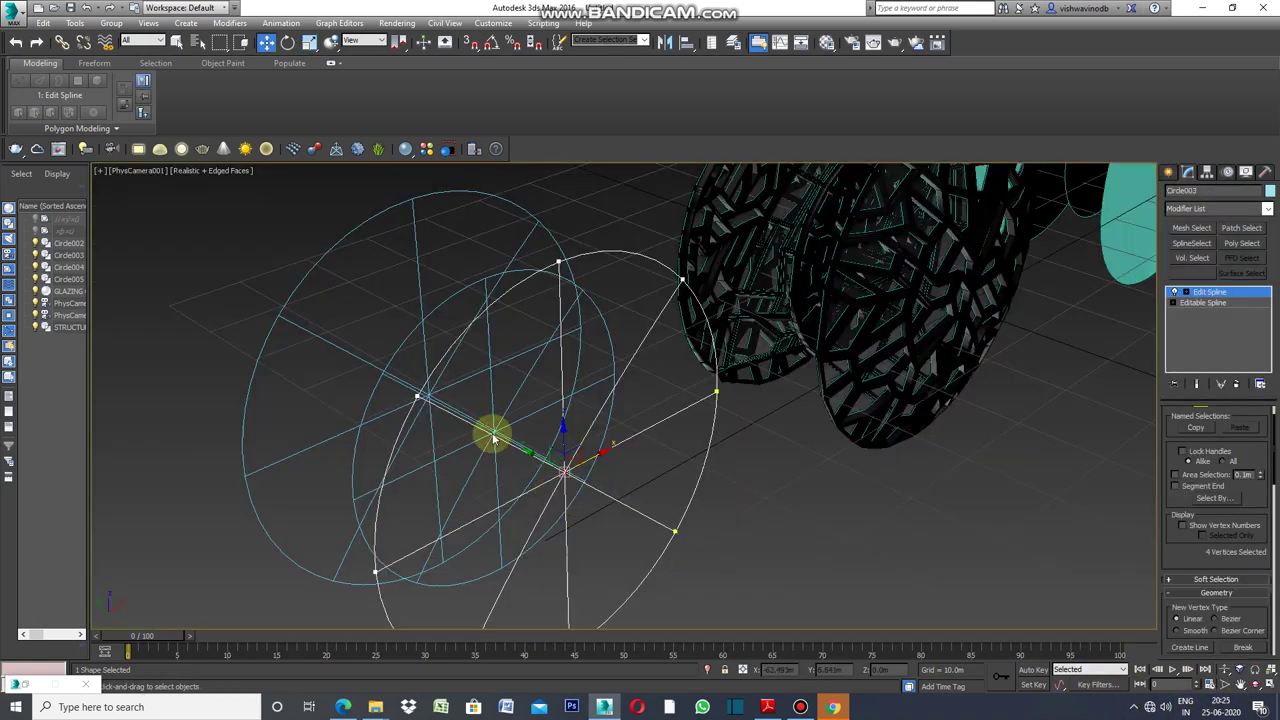
left_click(100, 171)
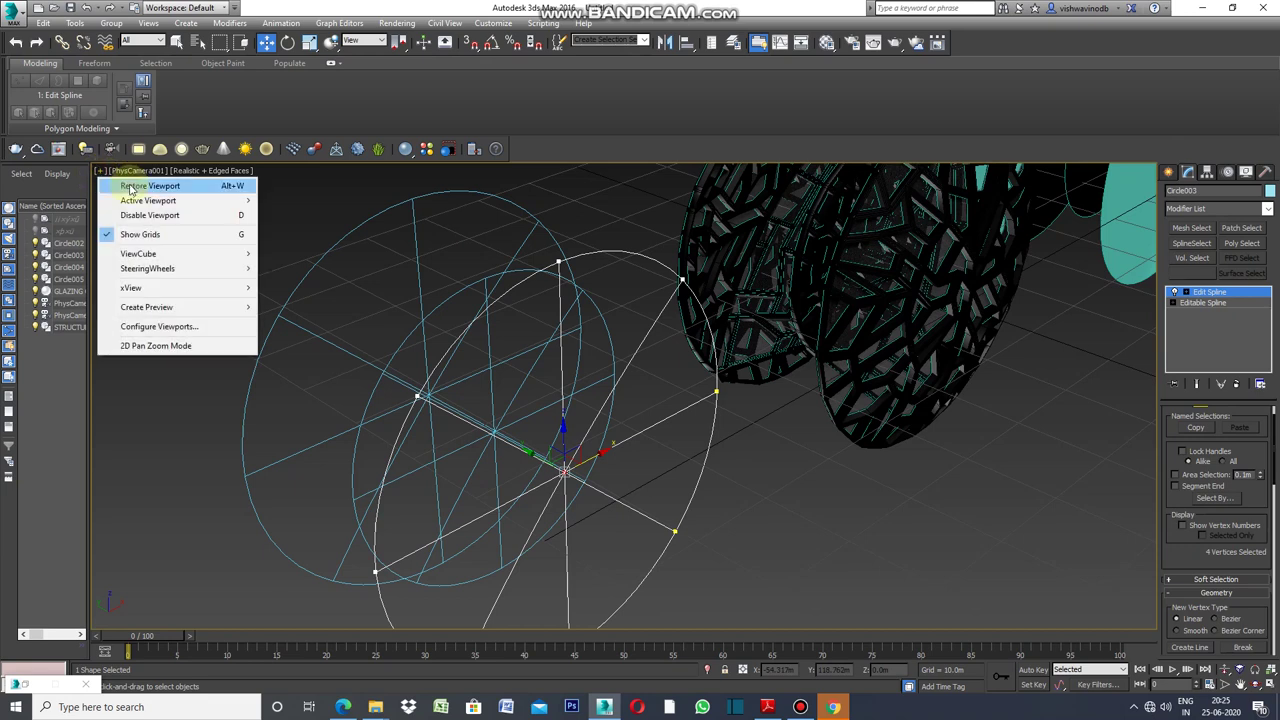
left_click(131, 186)
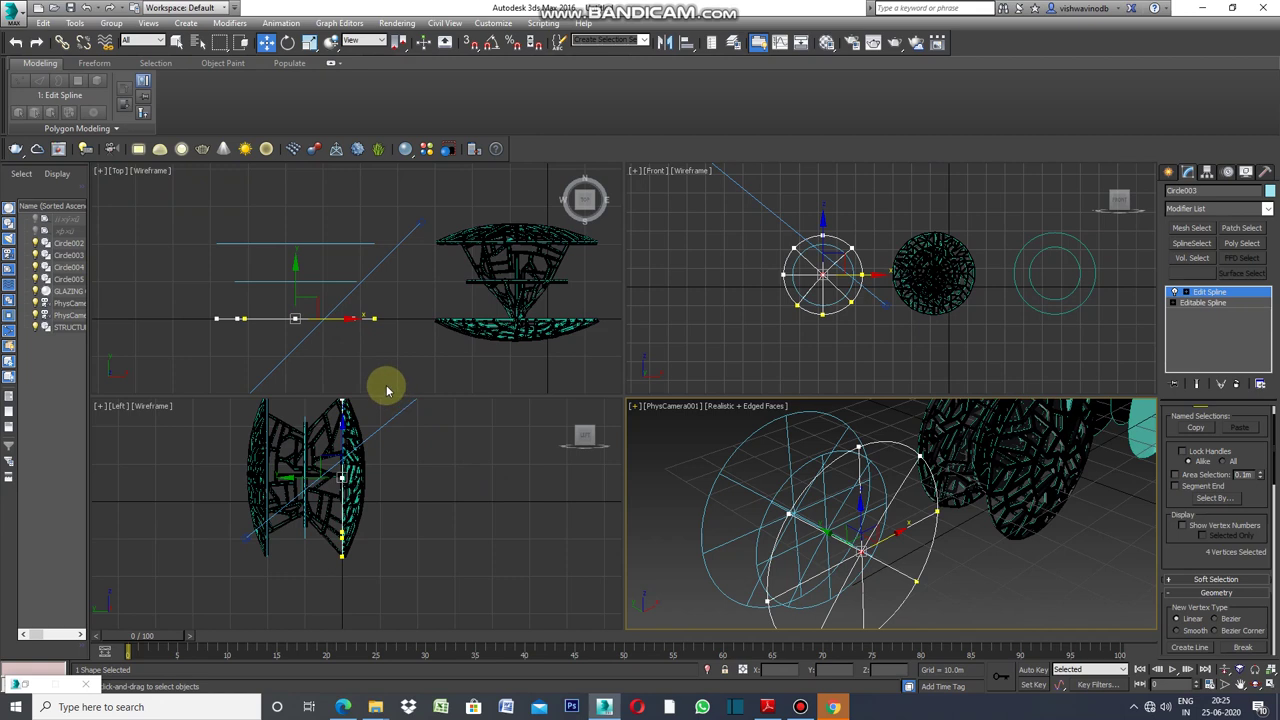
left_click(295, 295)
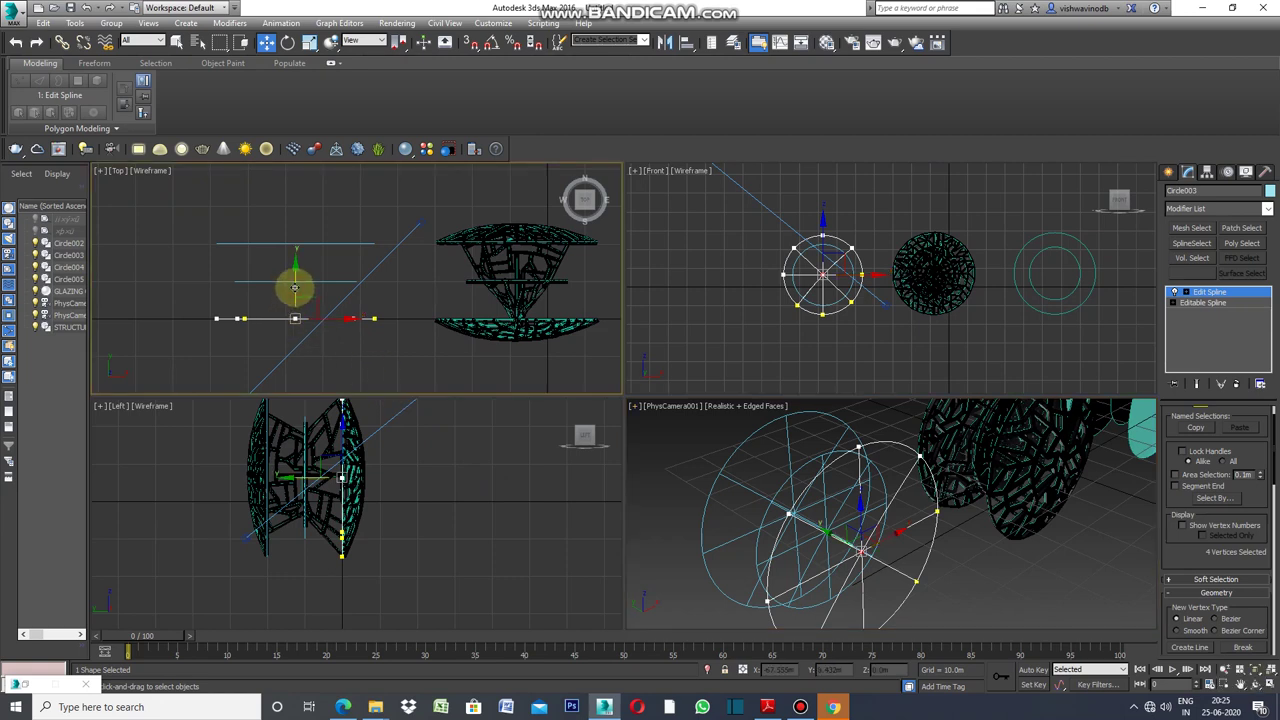
mouse_move(295, 289)
left_mouse_down()
mouse_move(293, 302)
mouse_move(325, 262)
left_mouse_up()
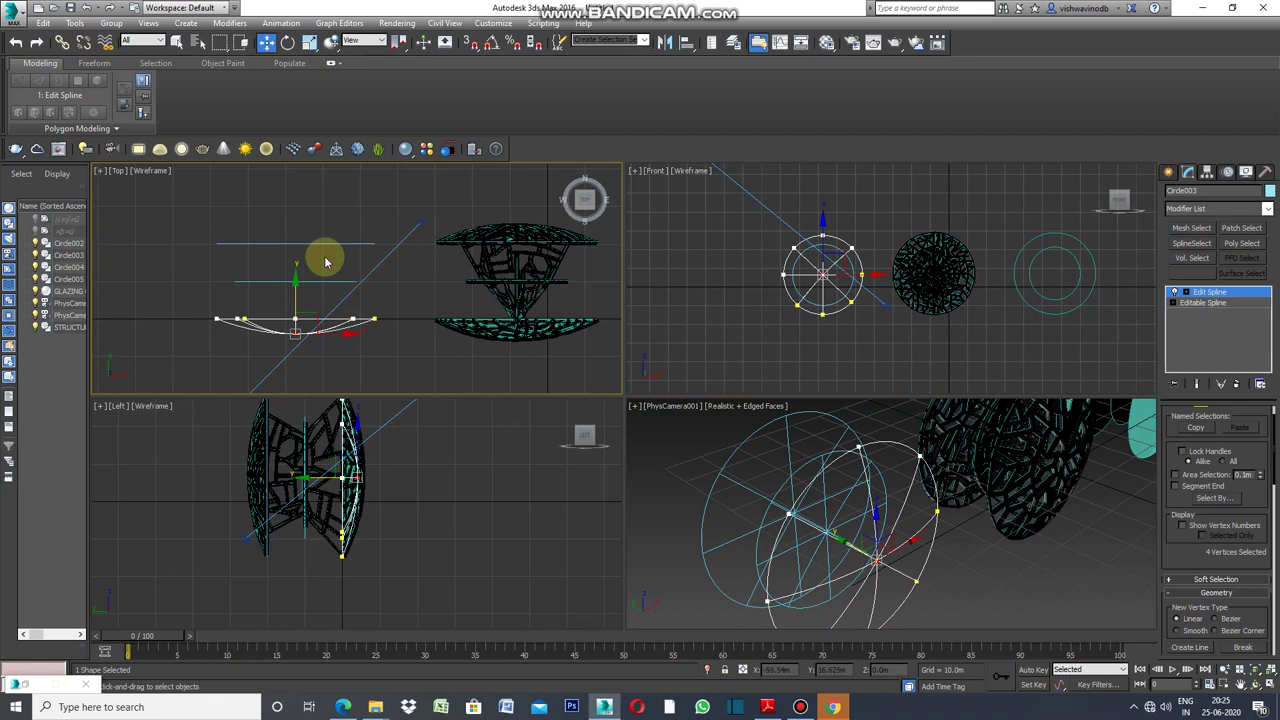
left_click(757, 366)
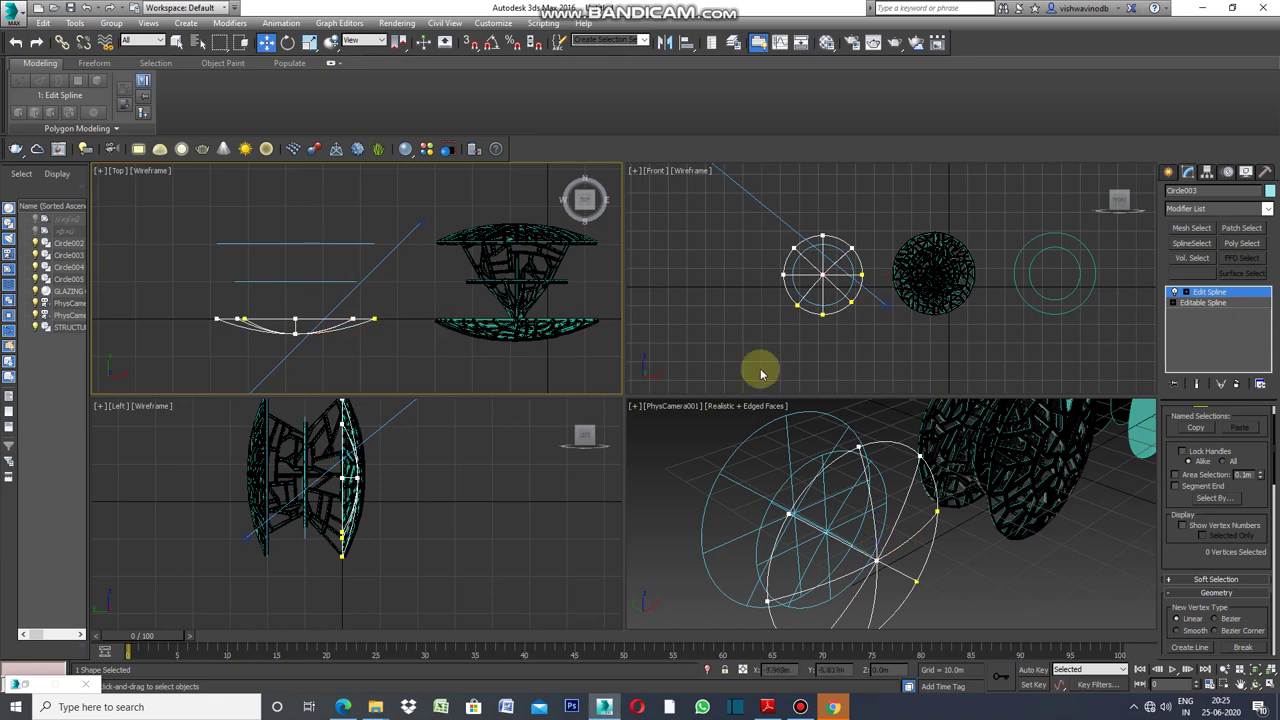
left_click(1170, 176)
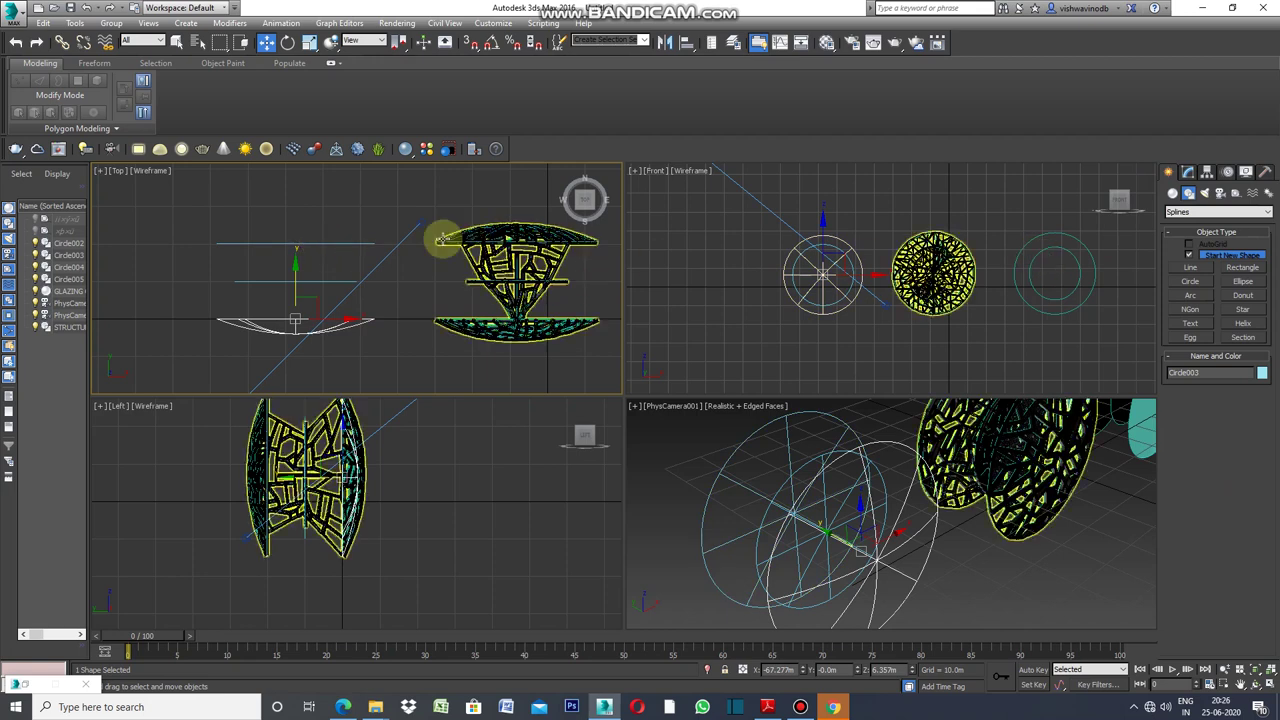
Add an Edit Spline modifier to Circle004.
left_click(342, 243)
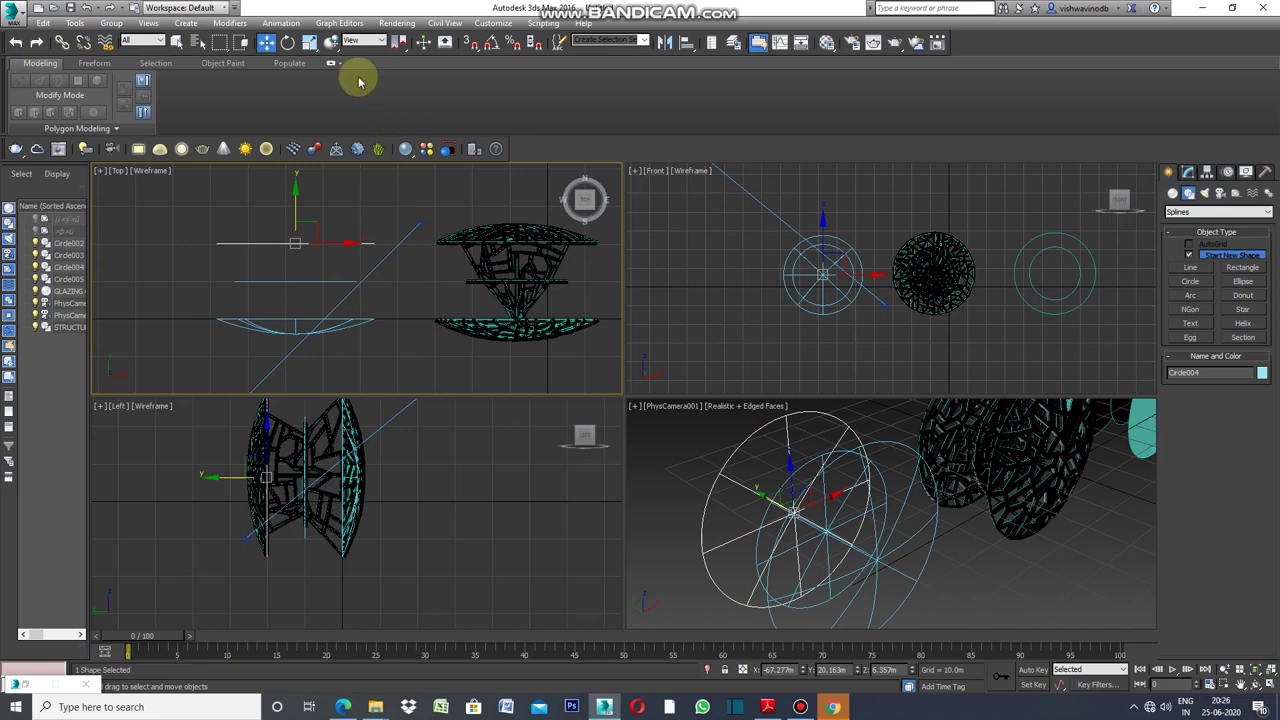
left_click(230, 23)
mouse_move(264, 58)
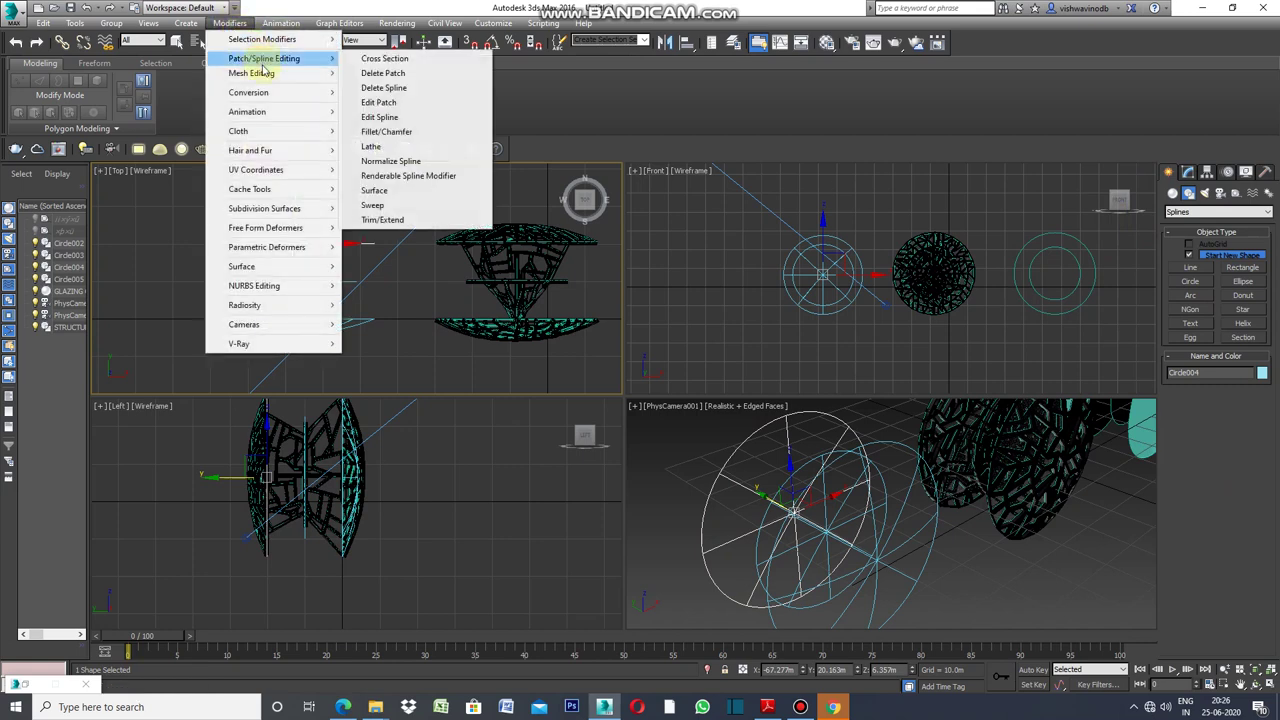
left_click(379, 117)
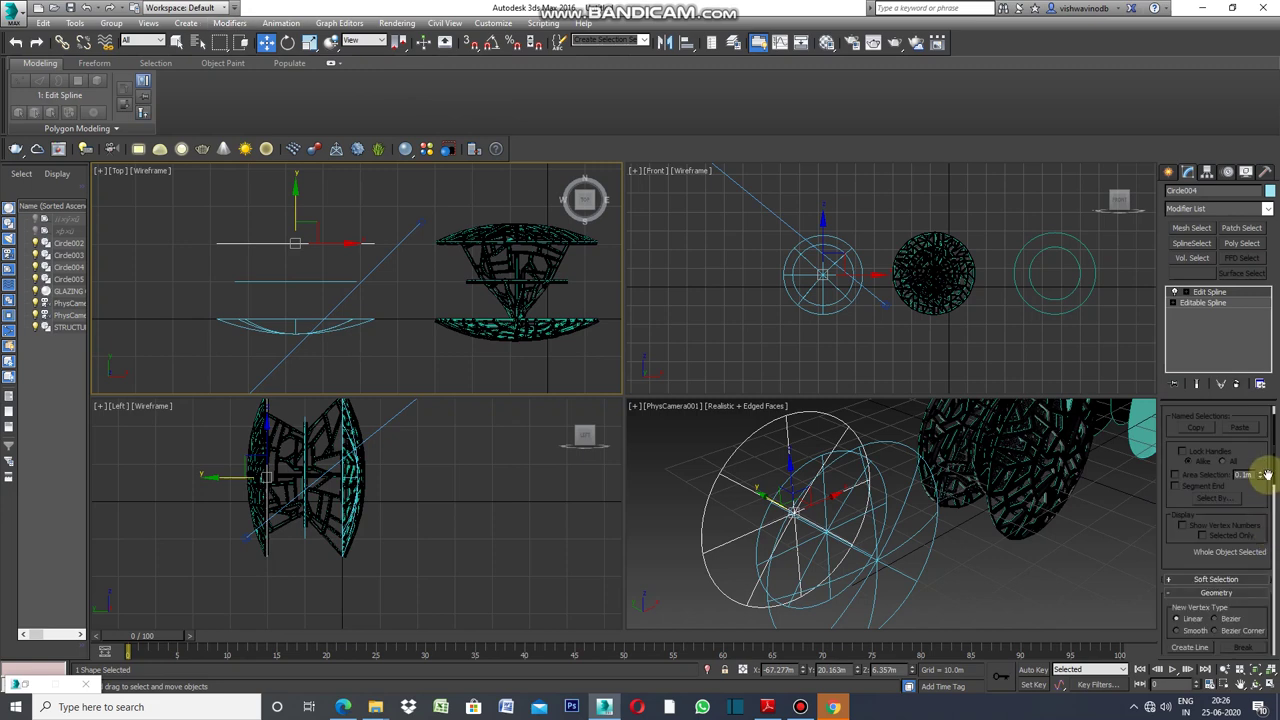
left_click_drag(1275, 470, 1272, 457)
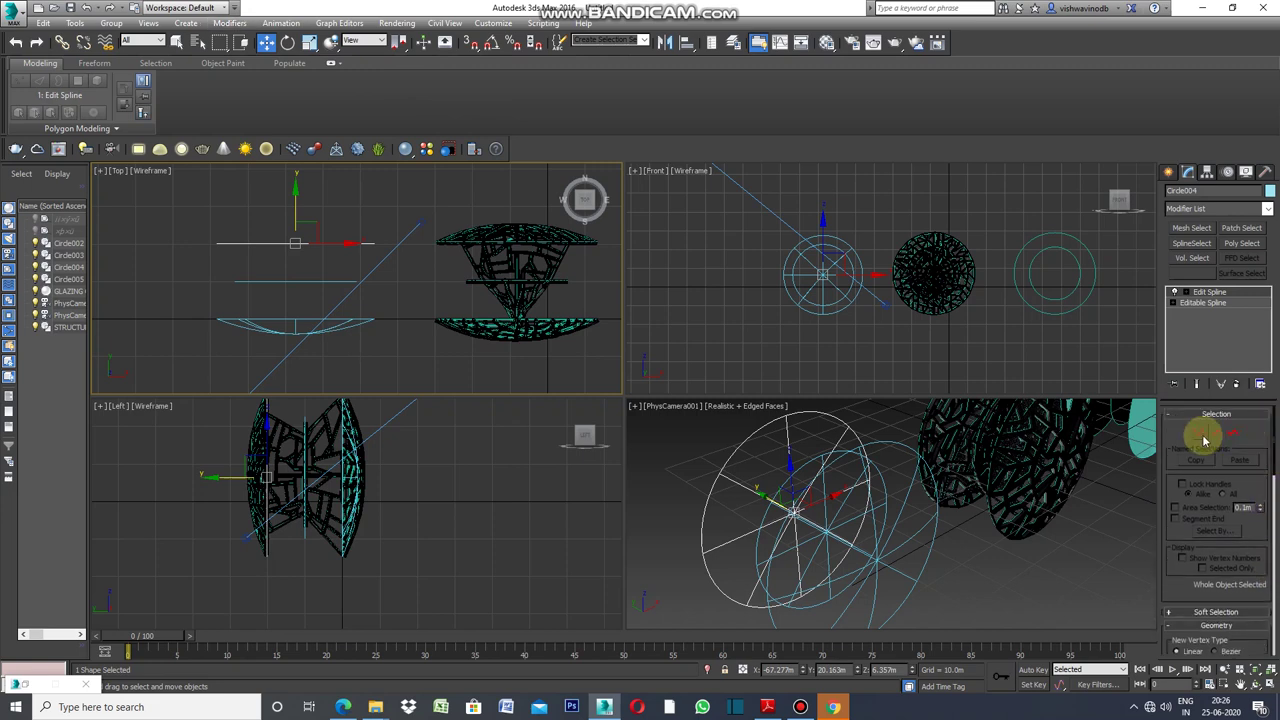
Select Circle004's four centre vertices and raise them along Y in the Top view.
left_click(1201, 434)
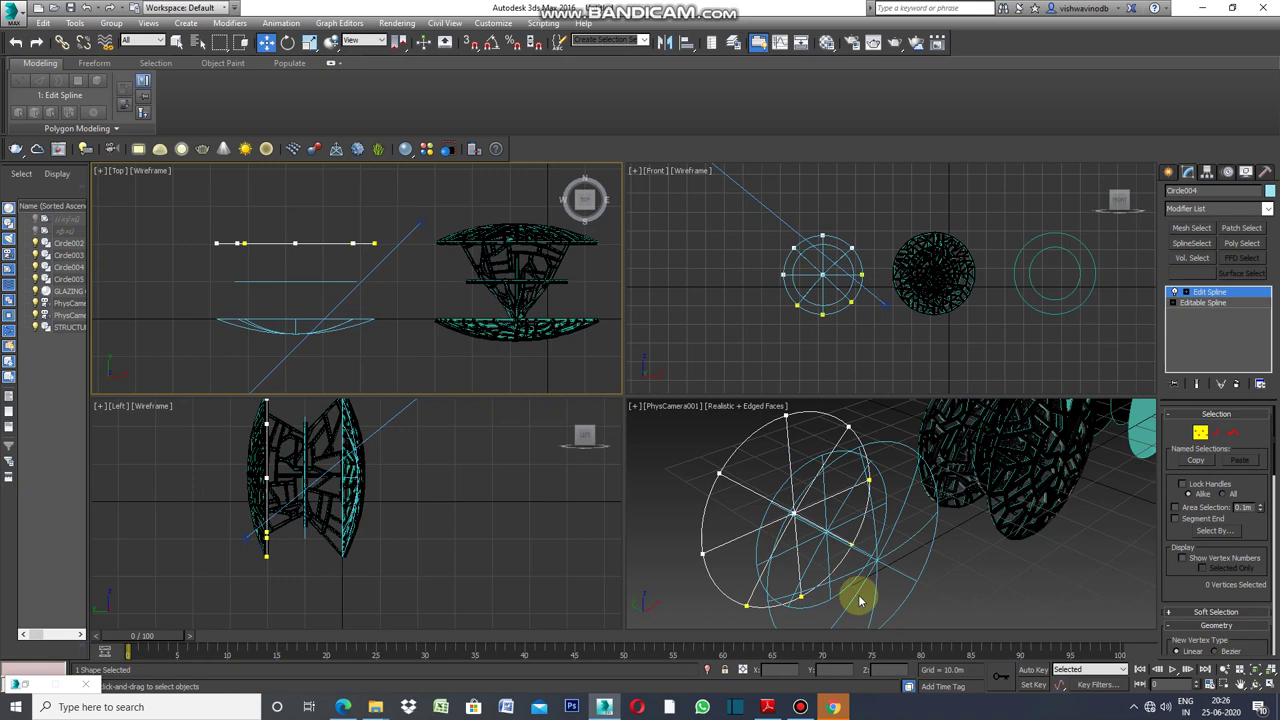
left_click_drag(809, 491, 786, 523)
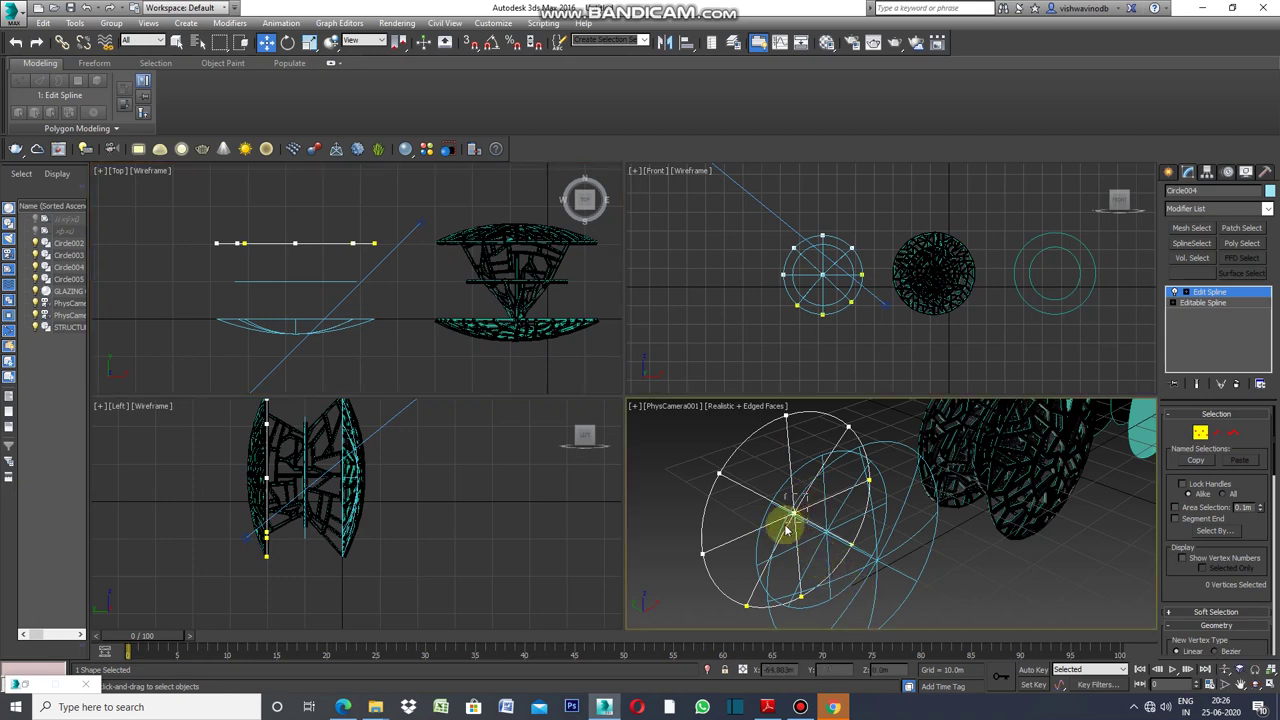
left_click(293, 213)
left_click(294, 209)
left_click_drag(293, 209, 296, 188)
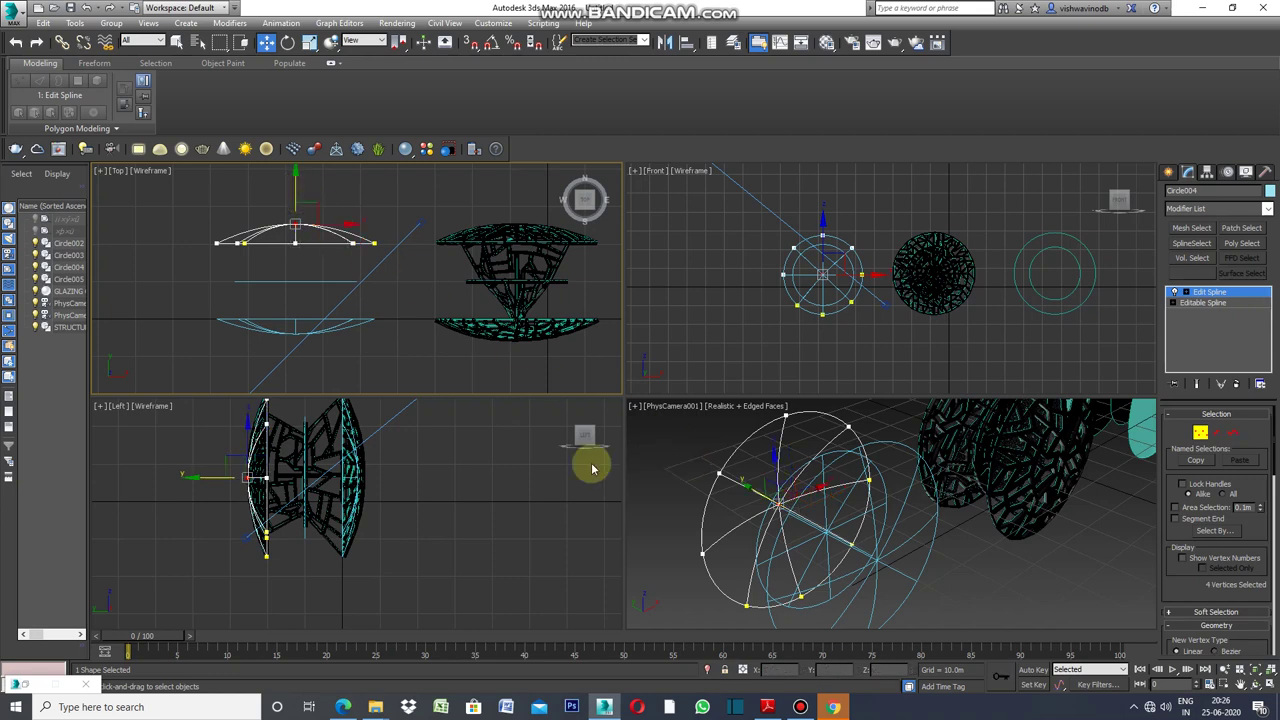
Attach Circle004 and Circle005 to Circle003 in the maximized camera view.
left_click(930, 490)
key("alt+w")
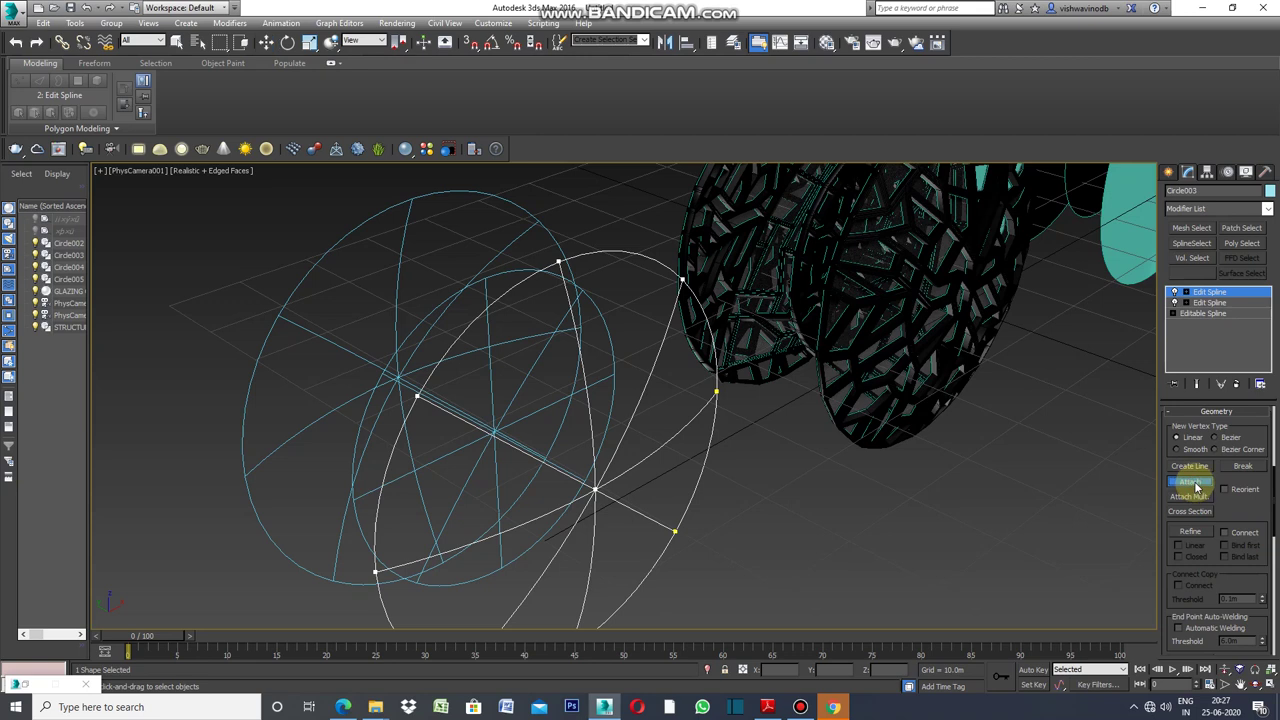
left_click(512, 268)
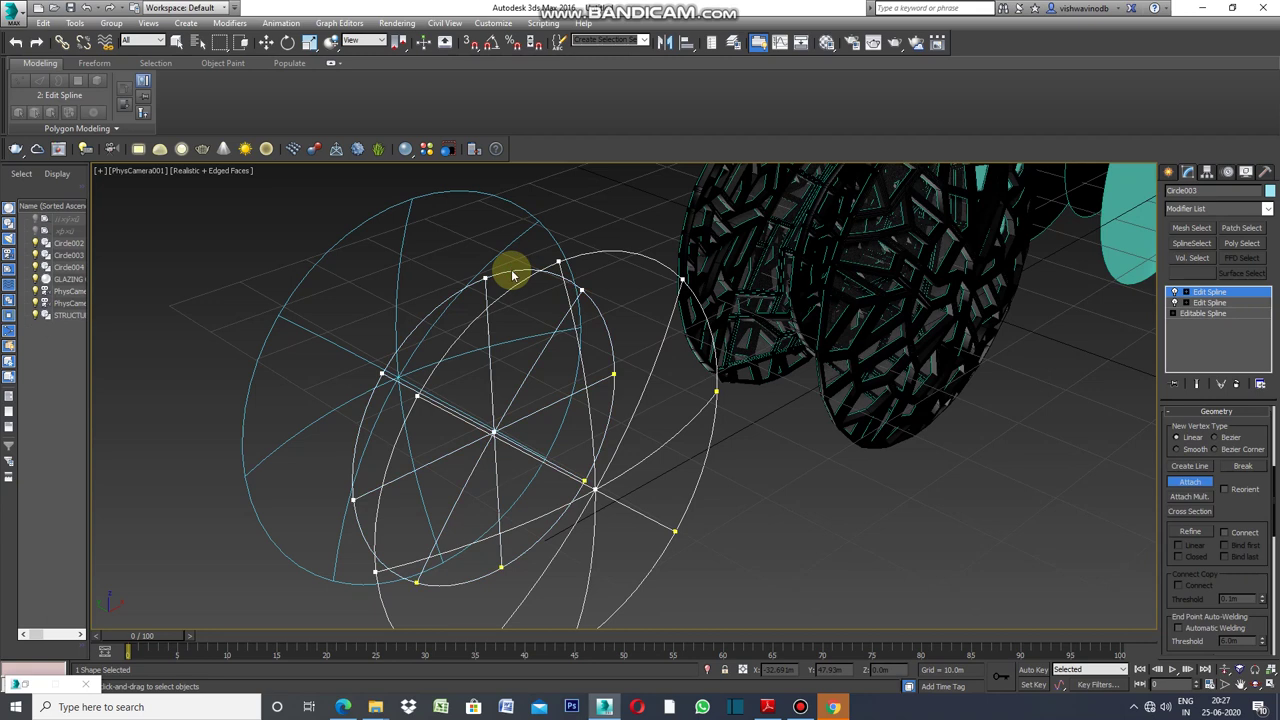
left_click(477, 190)
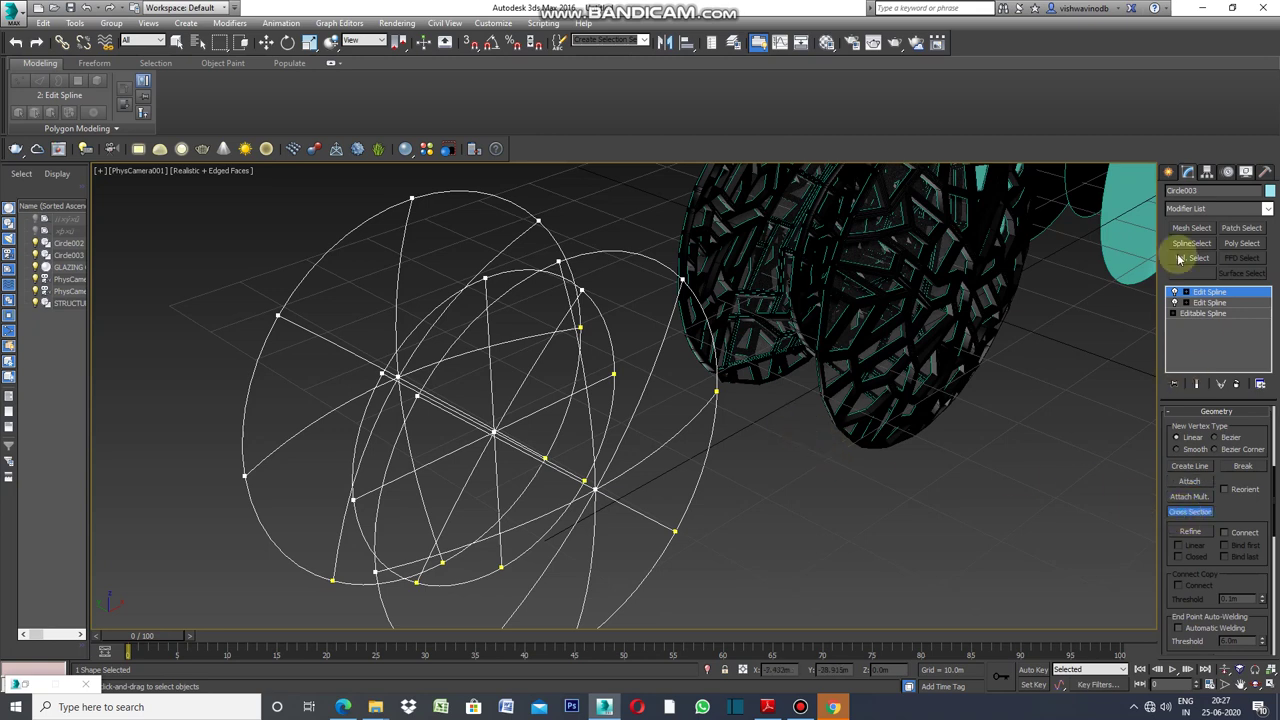
Add another Edit Spline modifier to the combined Circle003 spline.
left_click(1168, 171)
left_click(1050, 412)
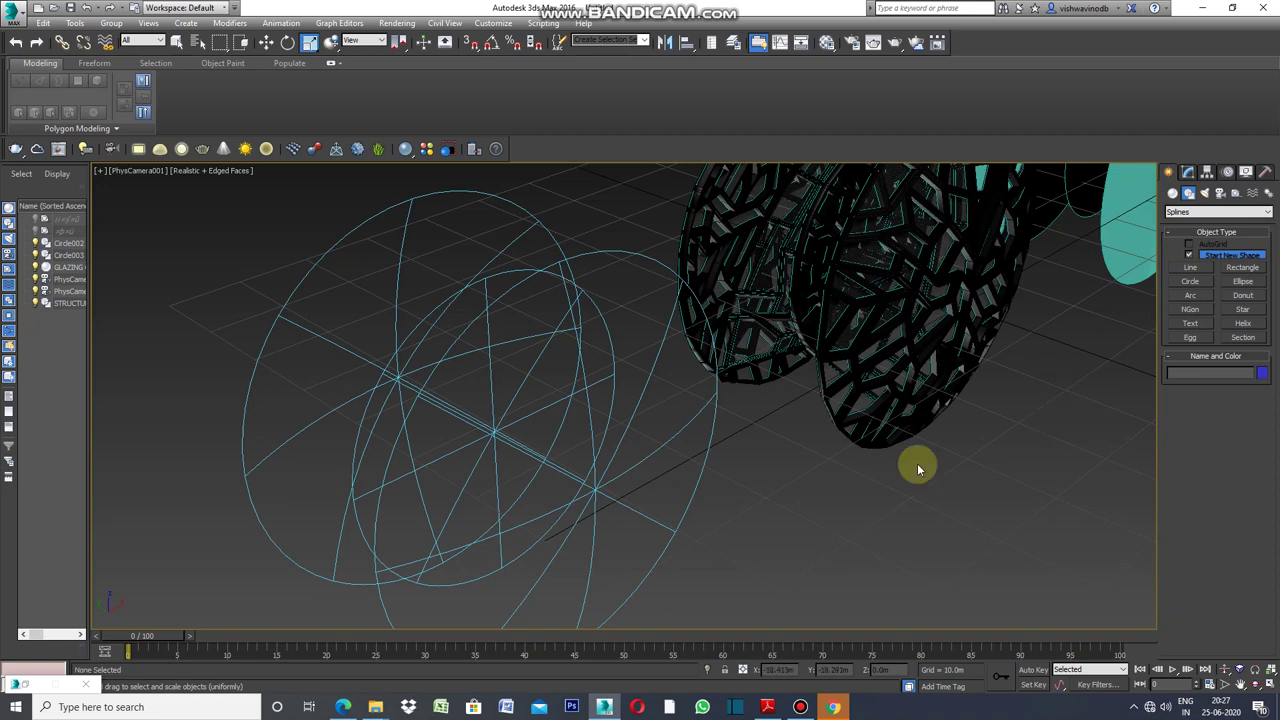
left_click(708, 447)
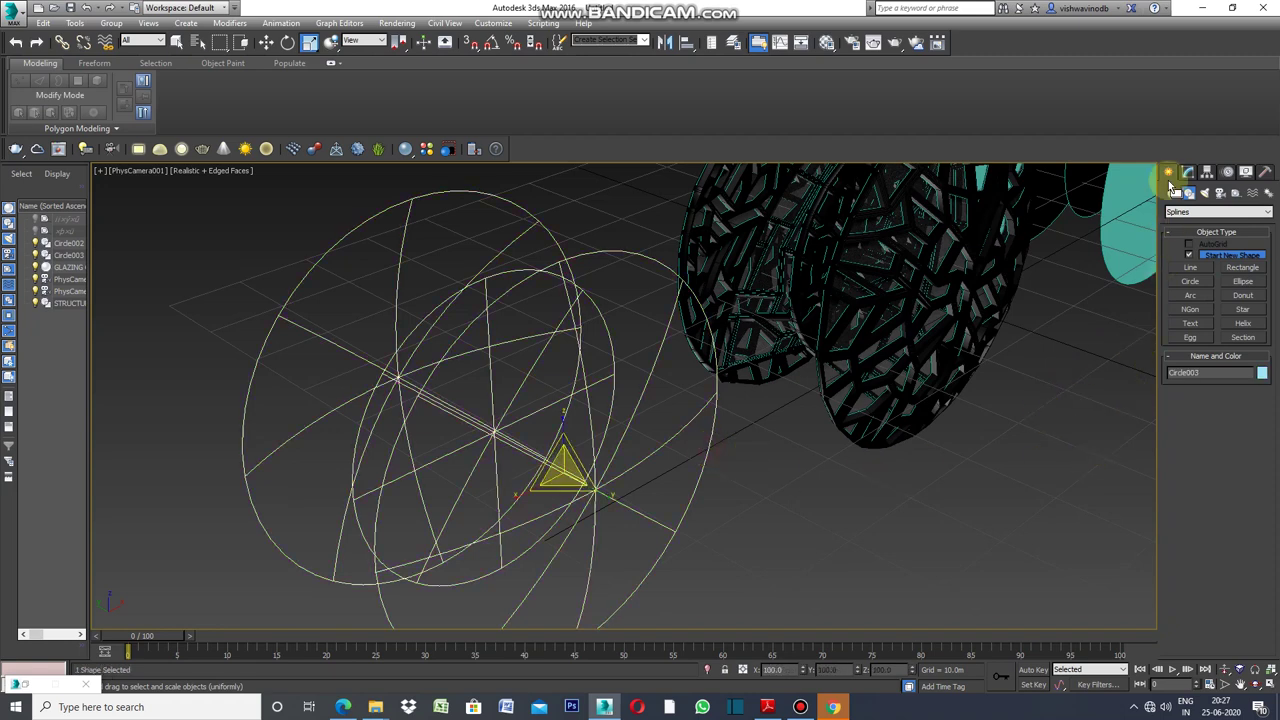
left_click(229, 22)
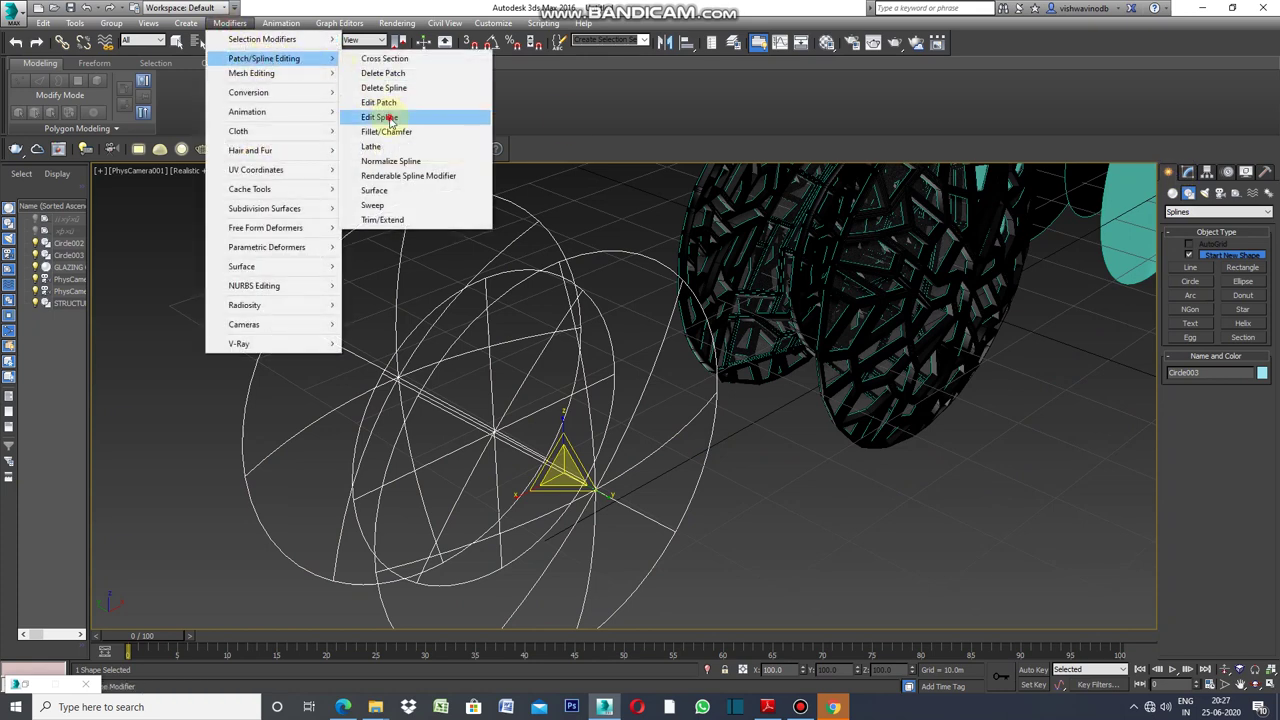
left_click(390, 116)
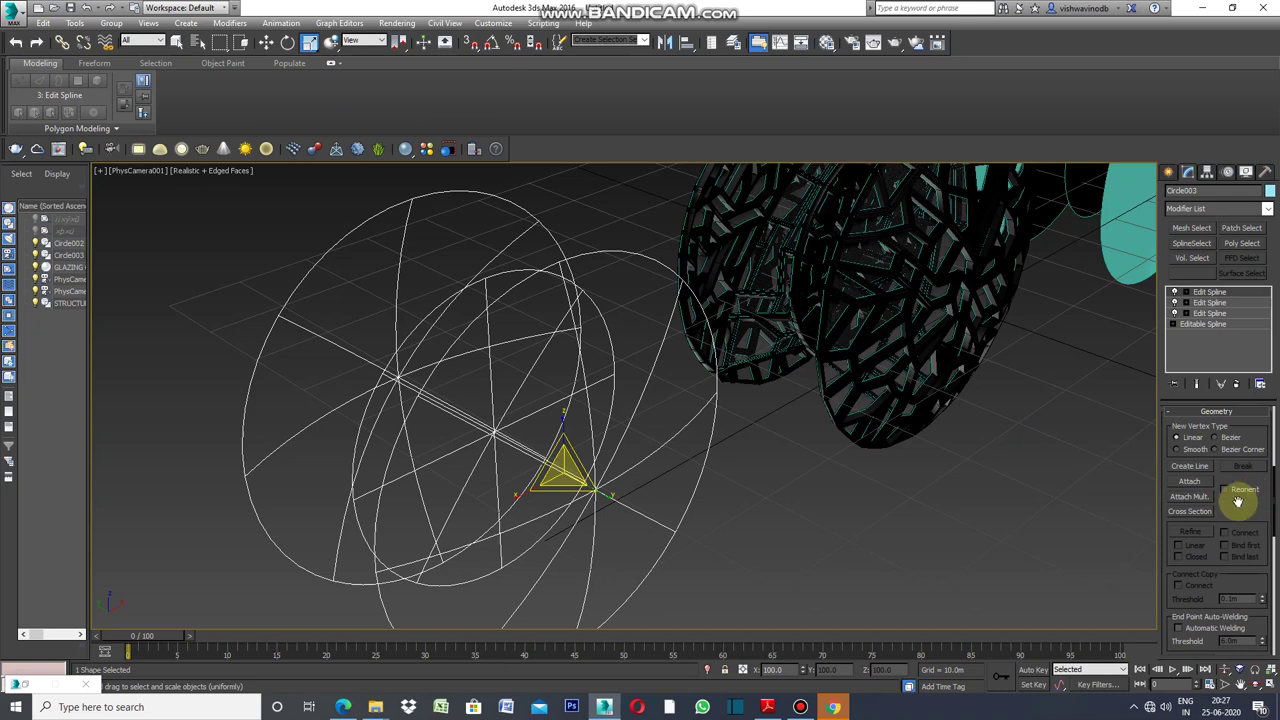
Draw Cross Section lines linking vertices across the attached circles.
left_click(1190, 512)
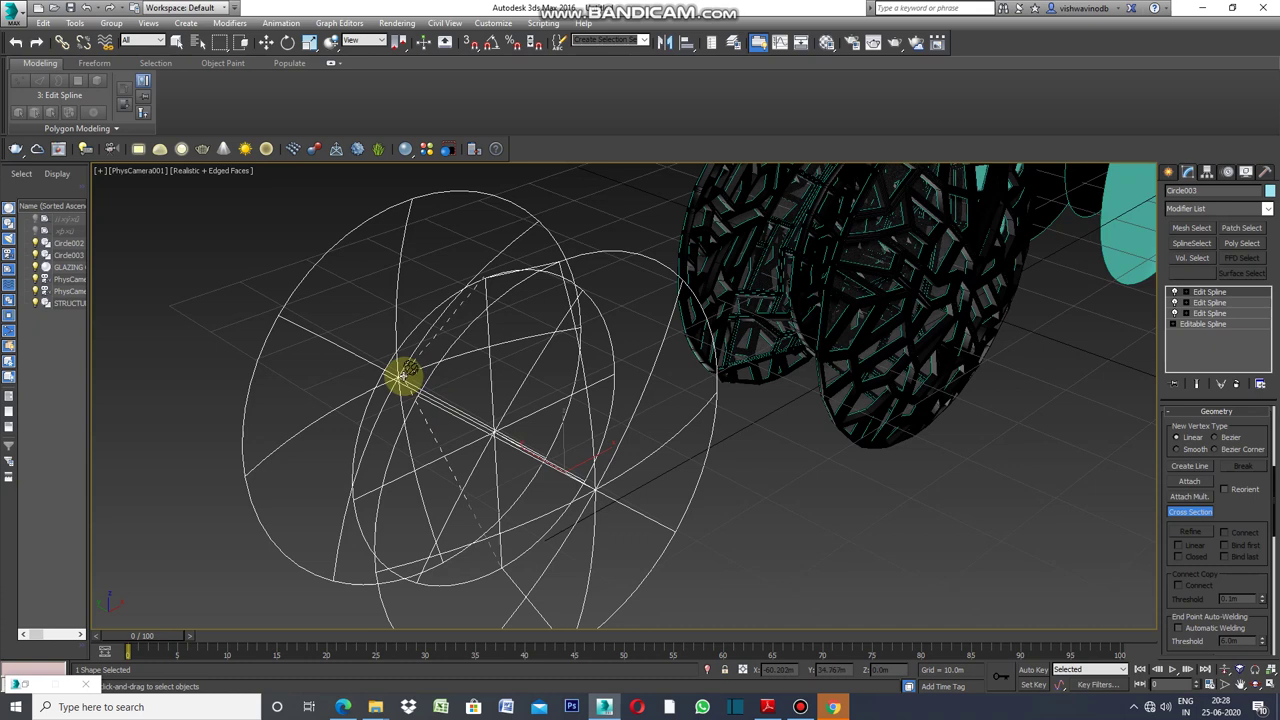
left_click(403, 375)
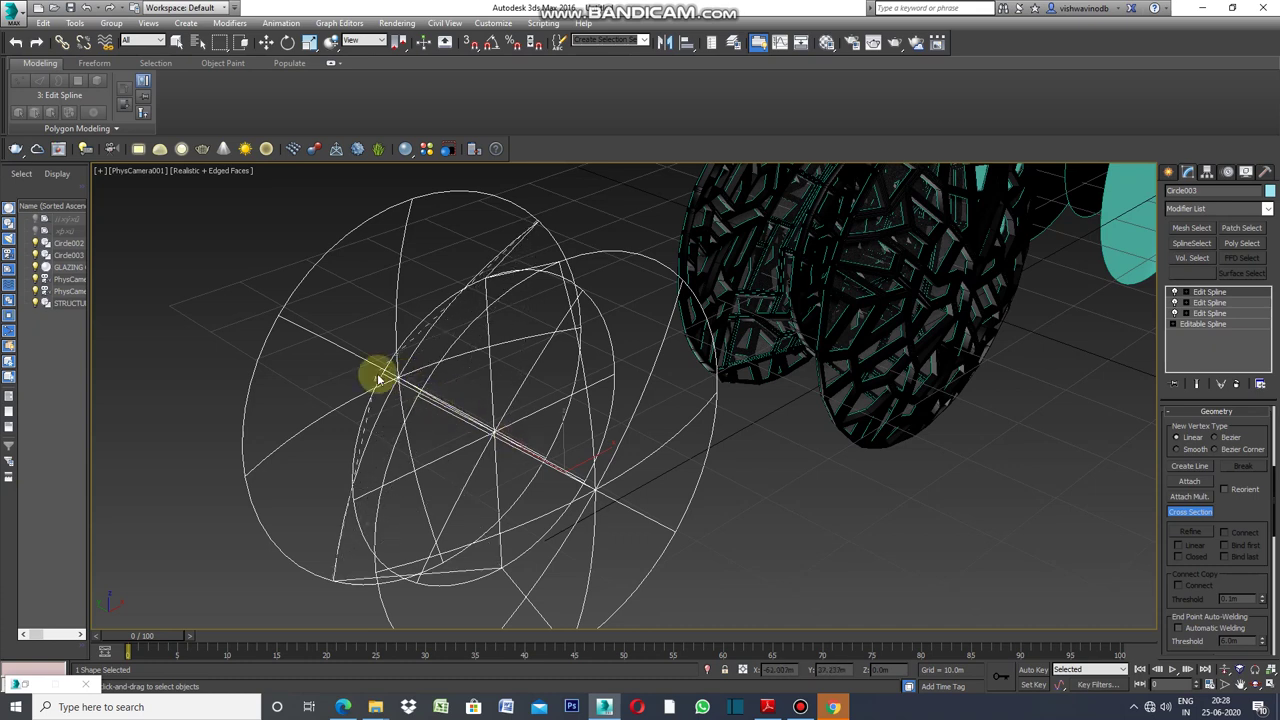
left_click(280, 316)
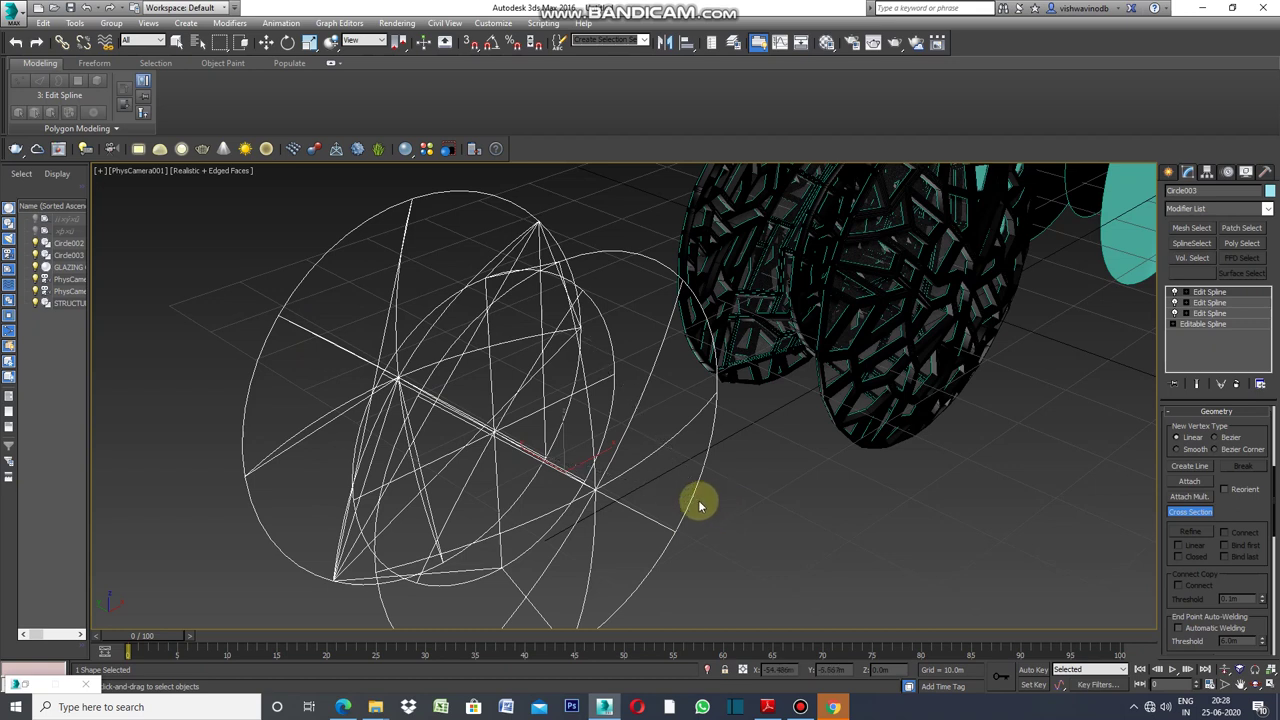
left_click(1190, 511)
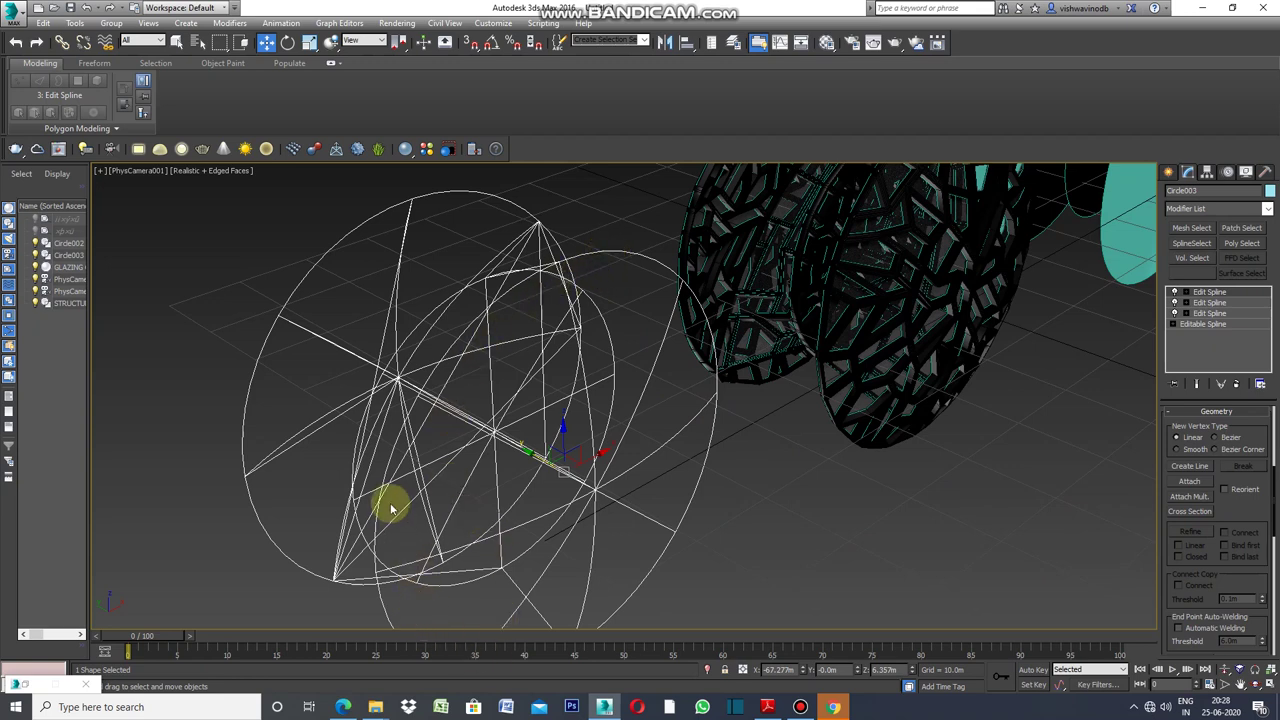
left_click(1190, 511)
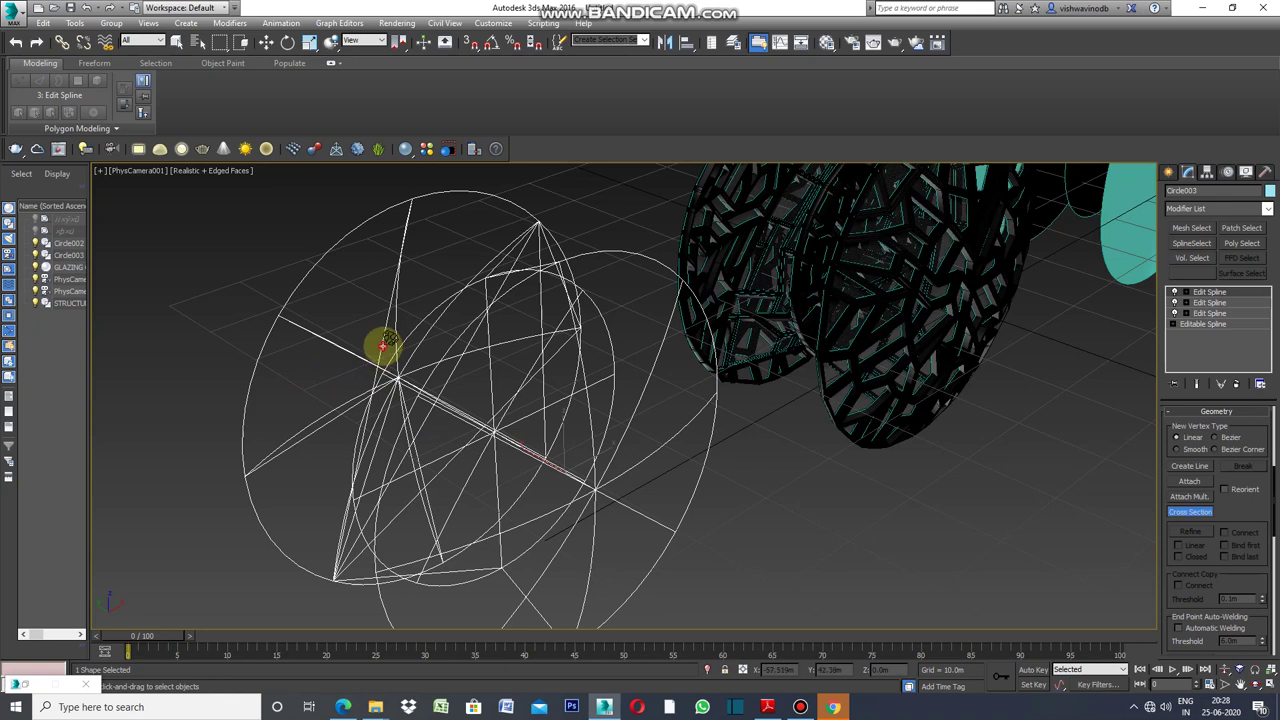
left_click(412, 331)
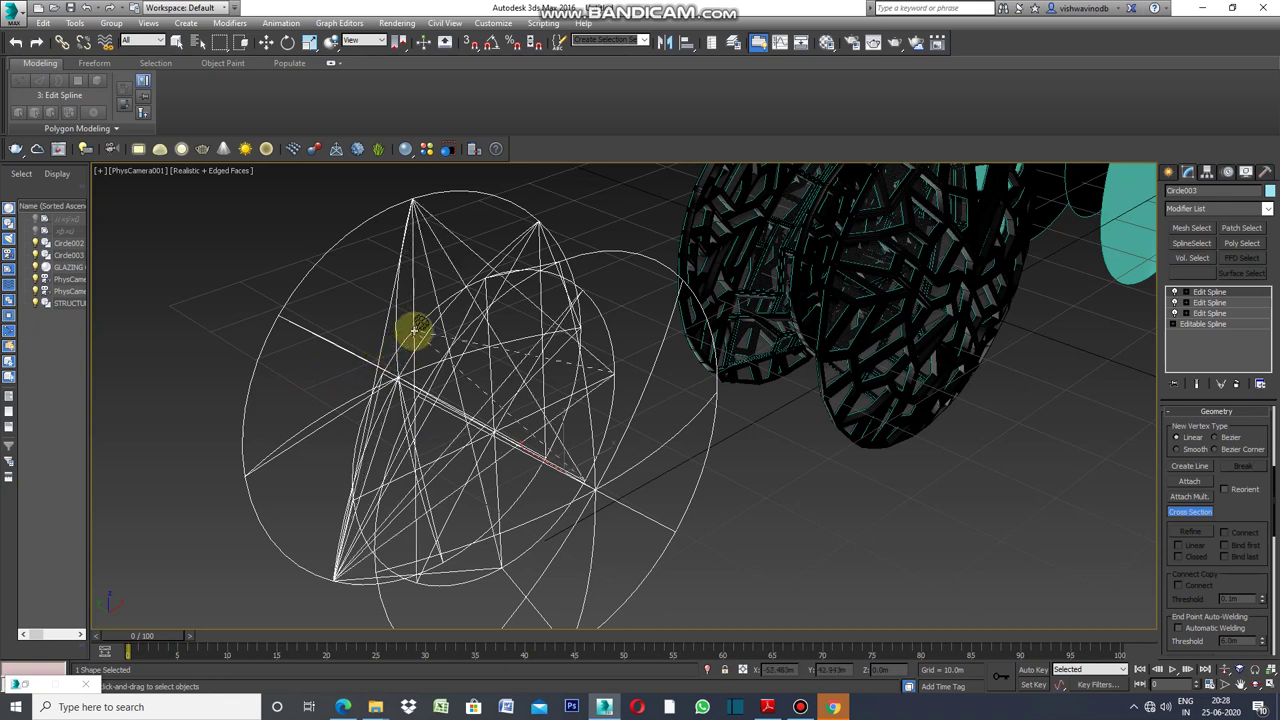
left_click(643, 253)
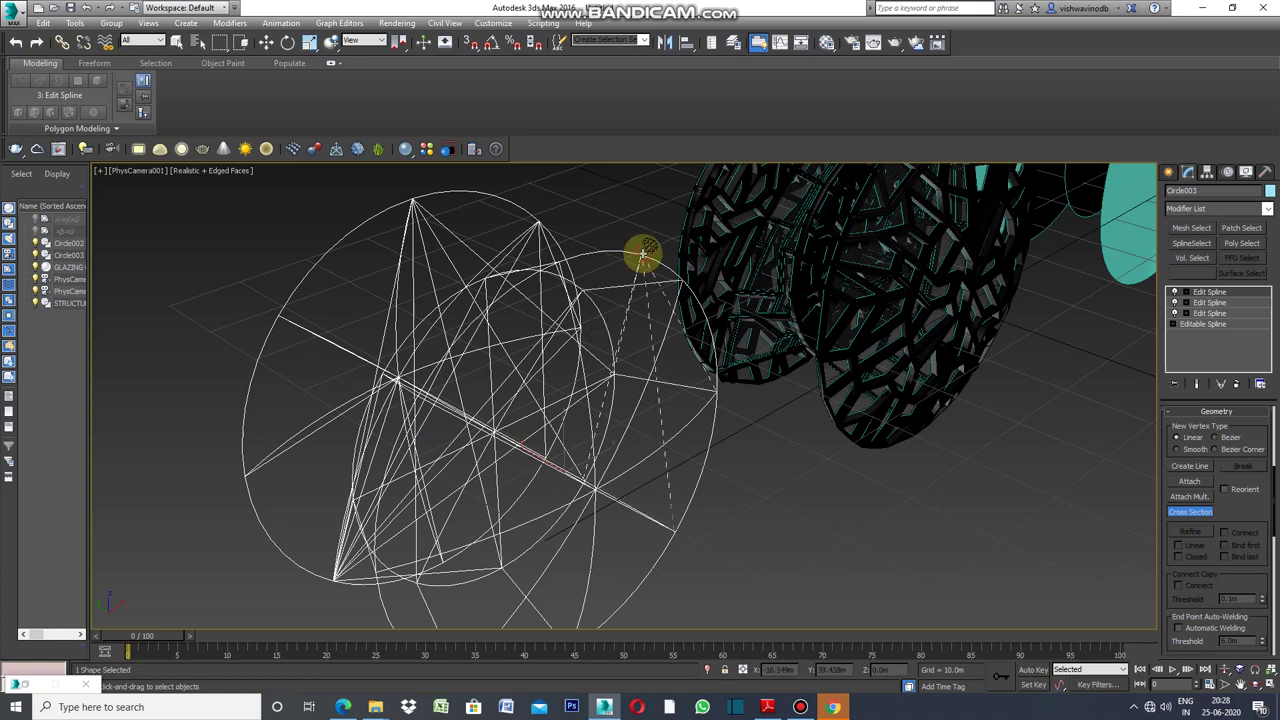
right_click(643, 253)
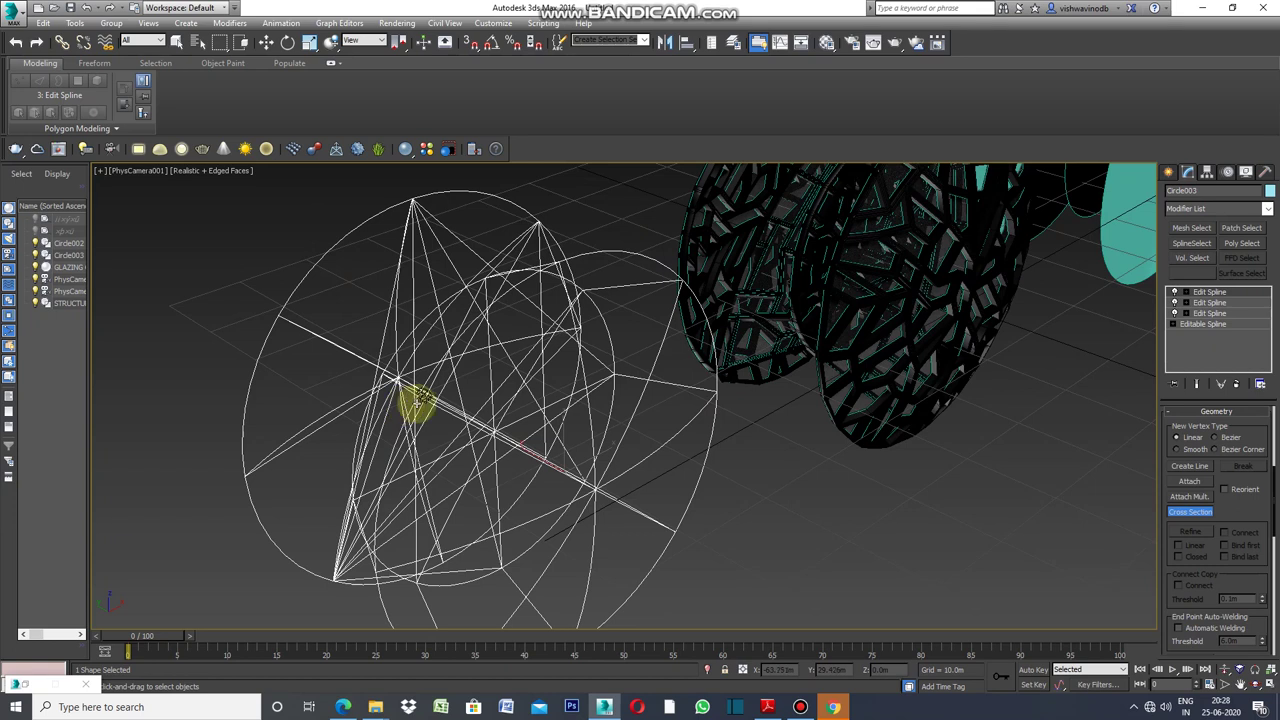
left_click(1168, 172)
Apply a Surface modifier to the Circle003 spline cage.
left_click(963, 480)
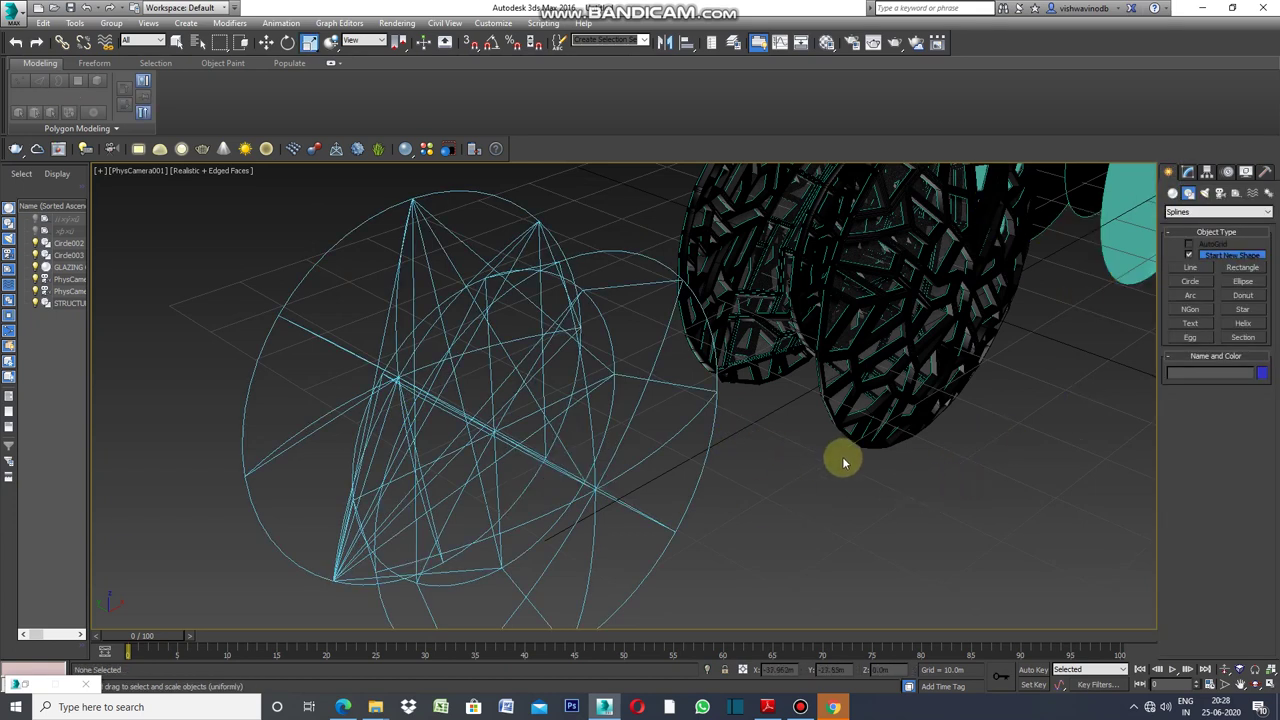
left_click(599, 252)
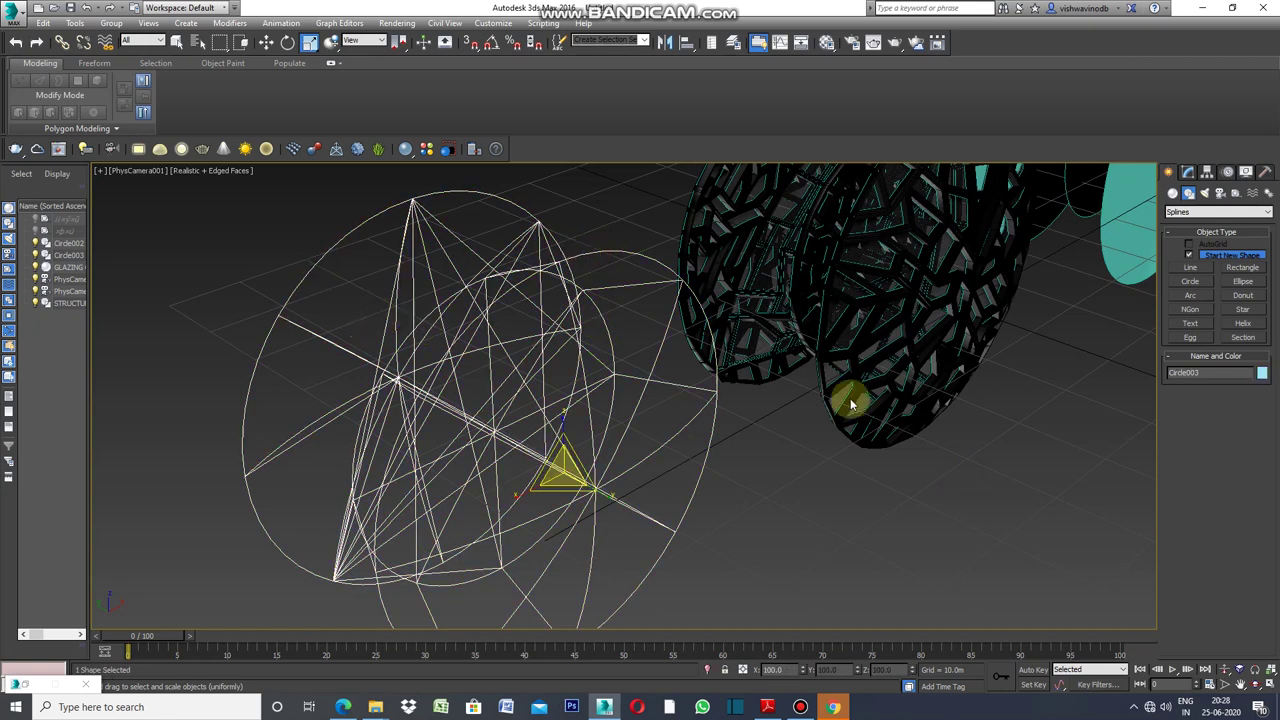
left_click(1190, 176)
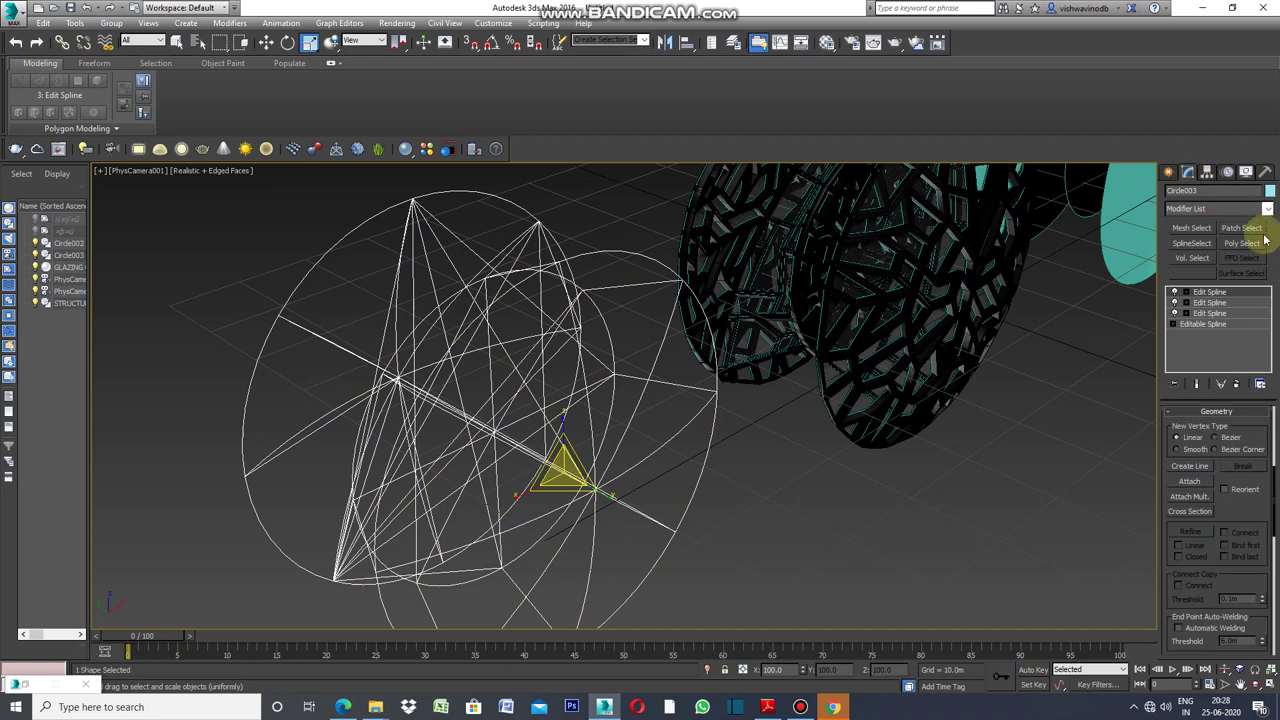
left_click(1267, 209)
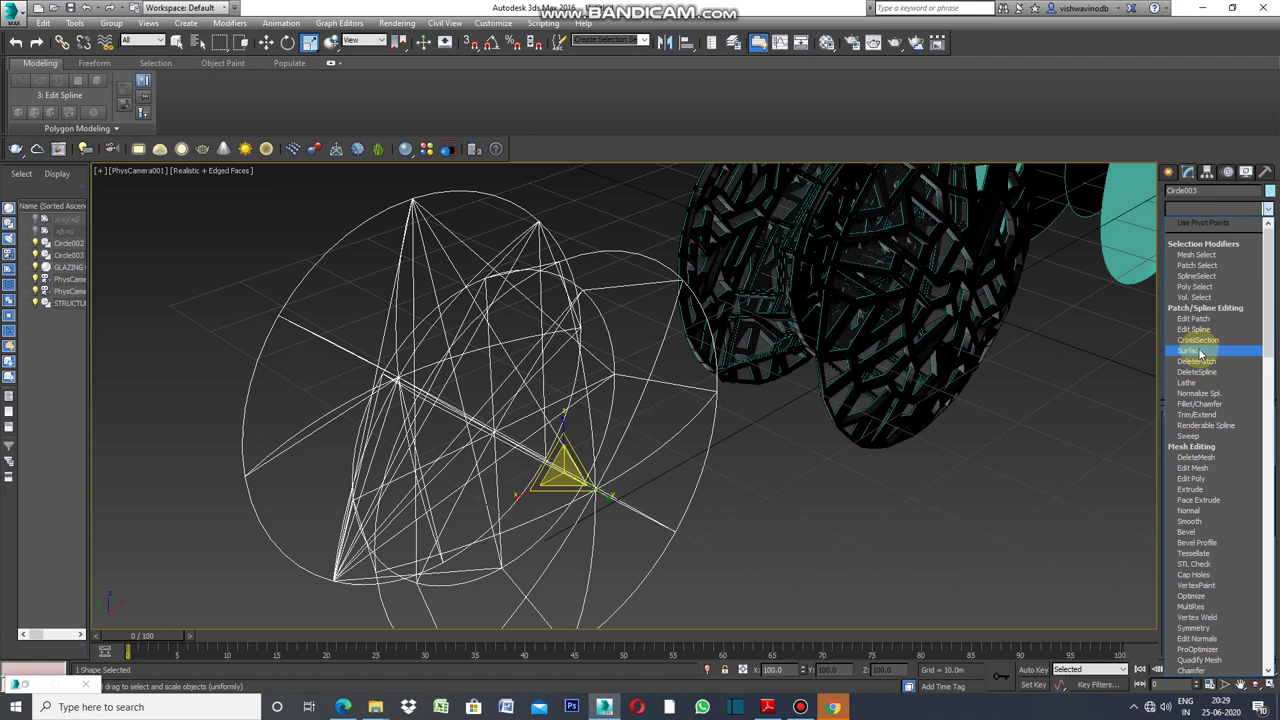
left_click(1199, 351)
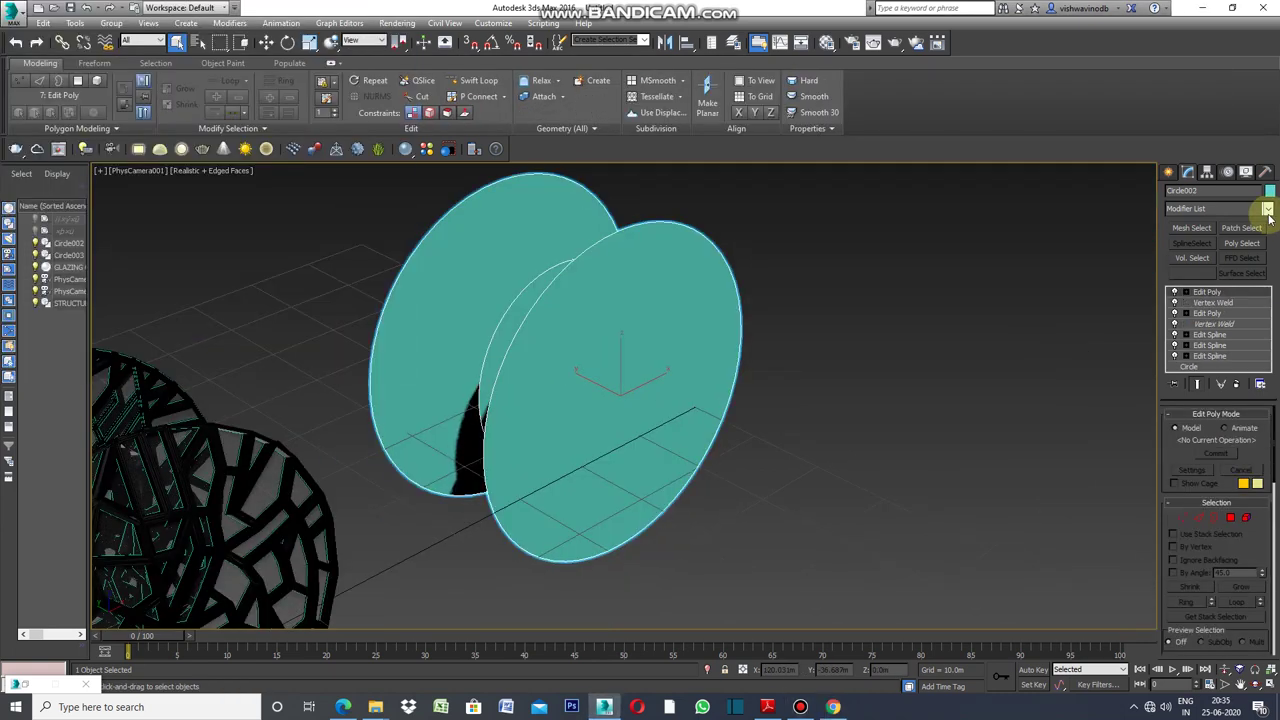
Add a VoroFrag modifier to the discs with Number of chunks set to 200.
left_click(1268, 211)
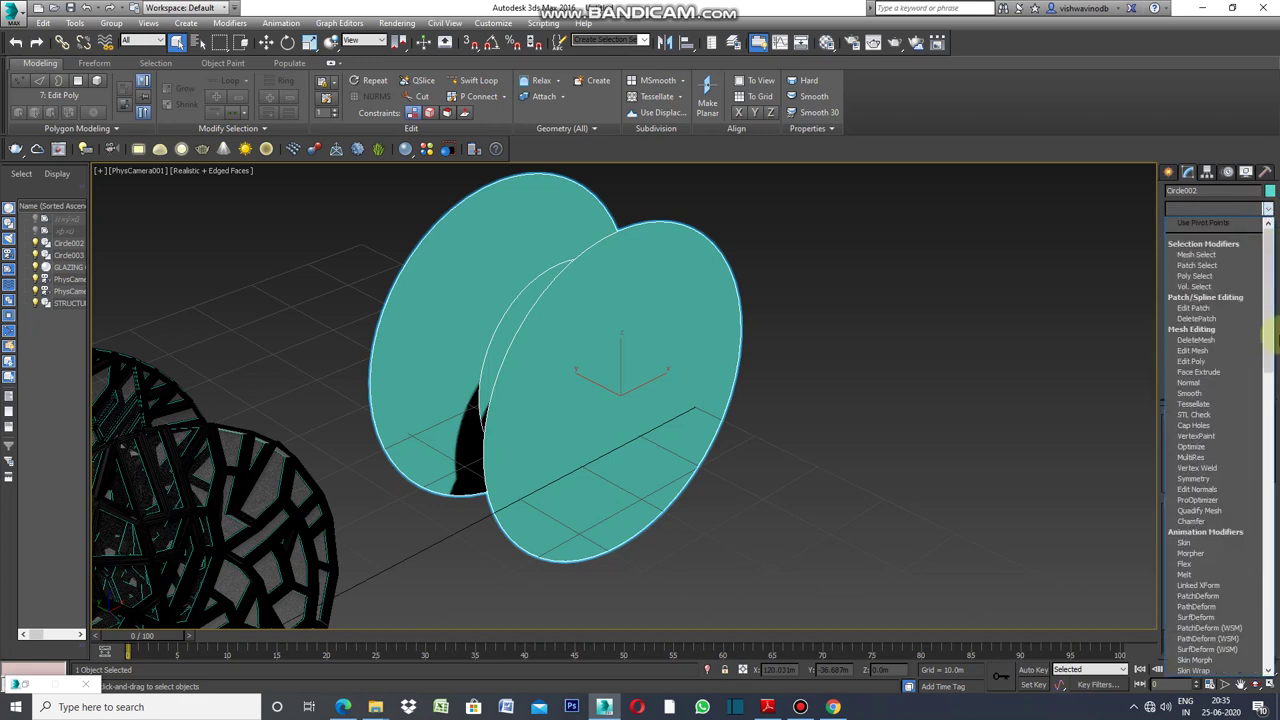
left_click_drag(1270, 295, 1270, 600)
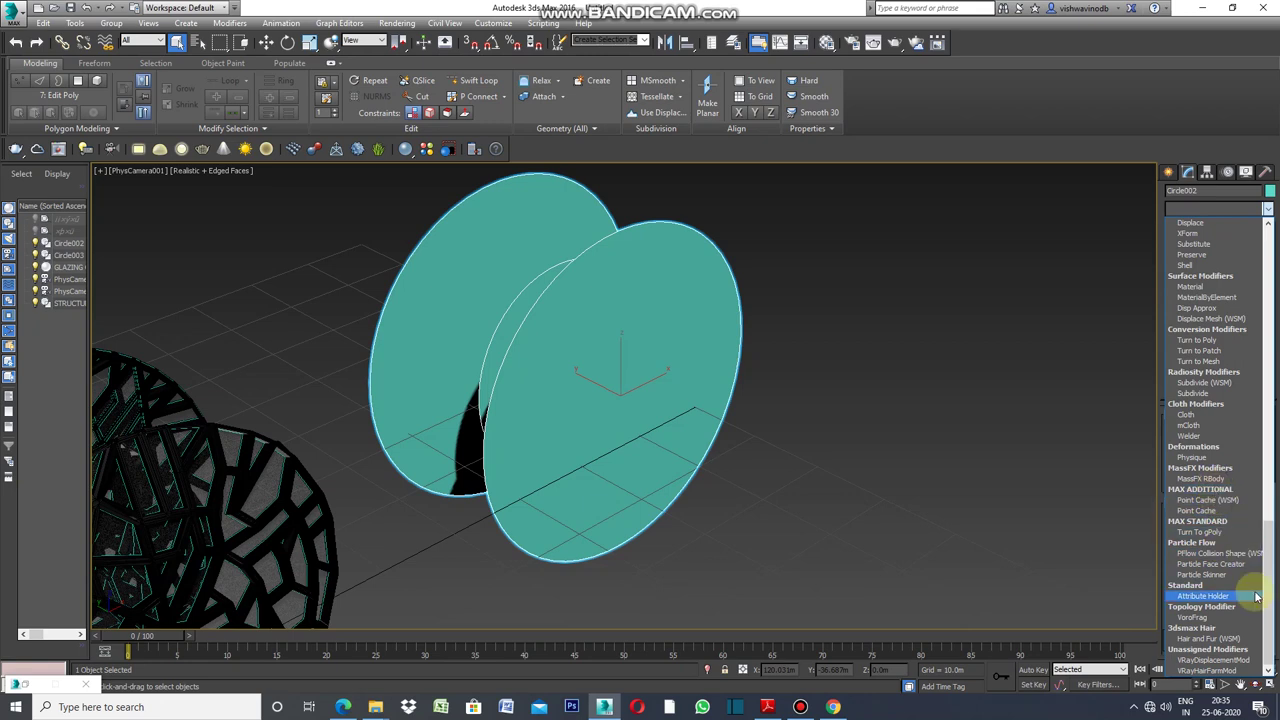
left_click(1192, 617)
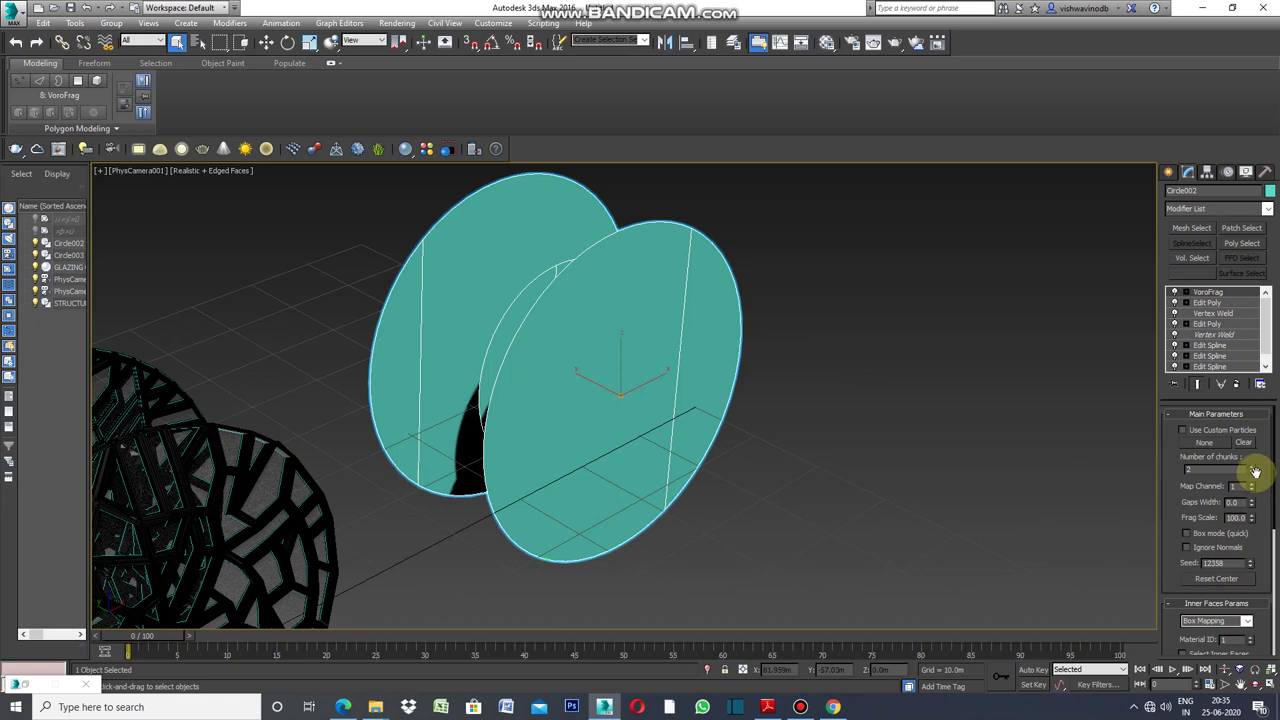
left_click(1252, 472)
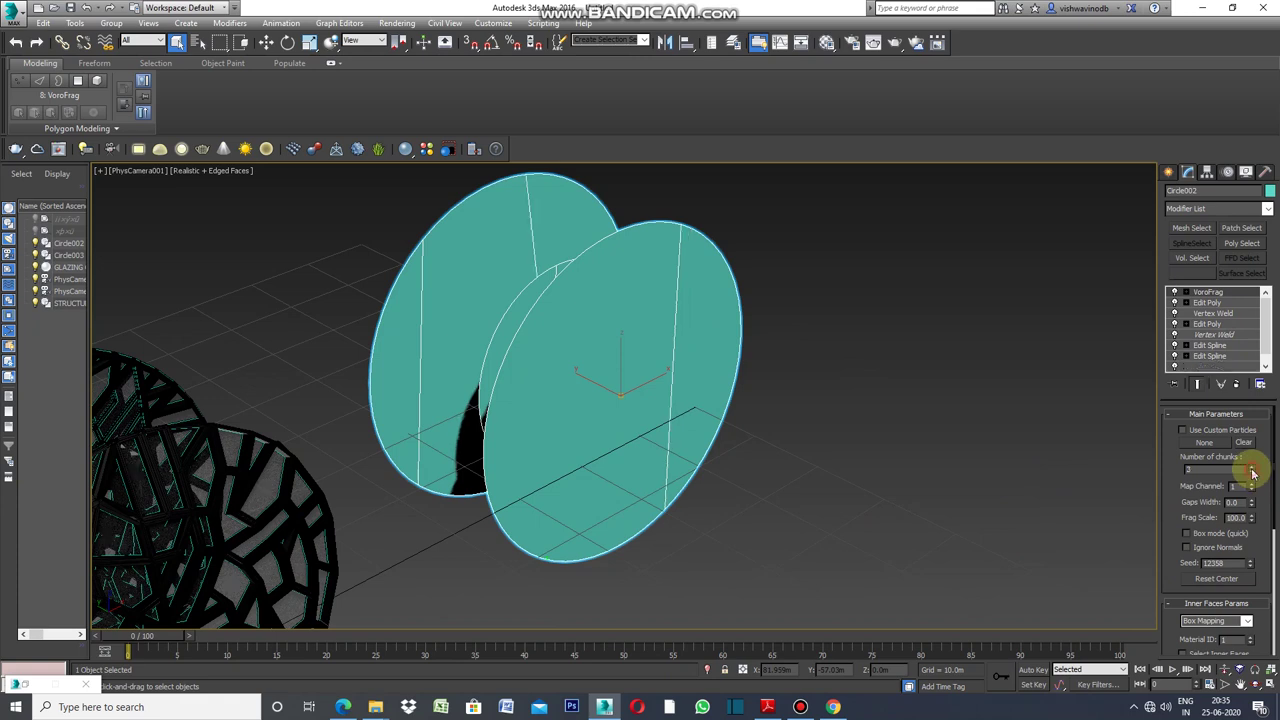
left_click_drag(1251, 468, 1252, 472)
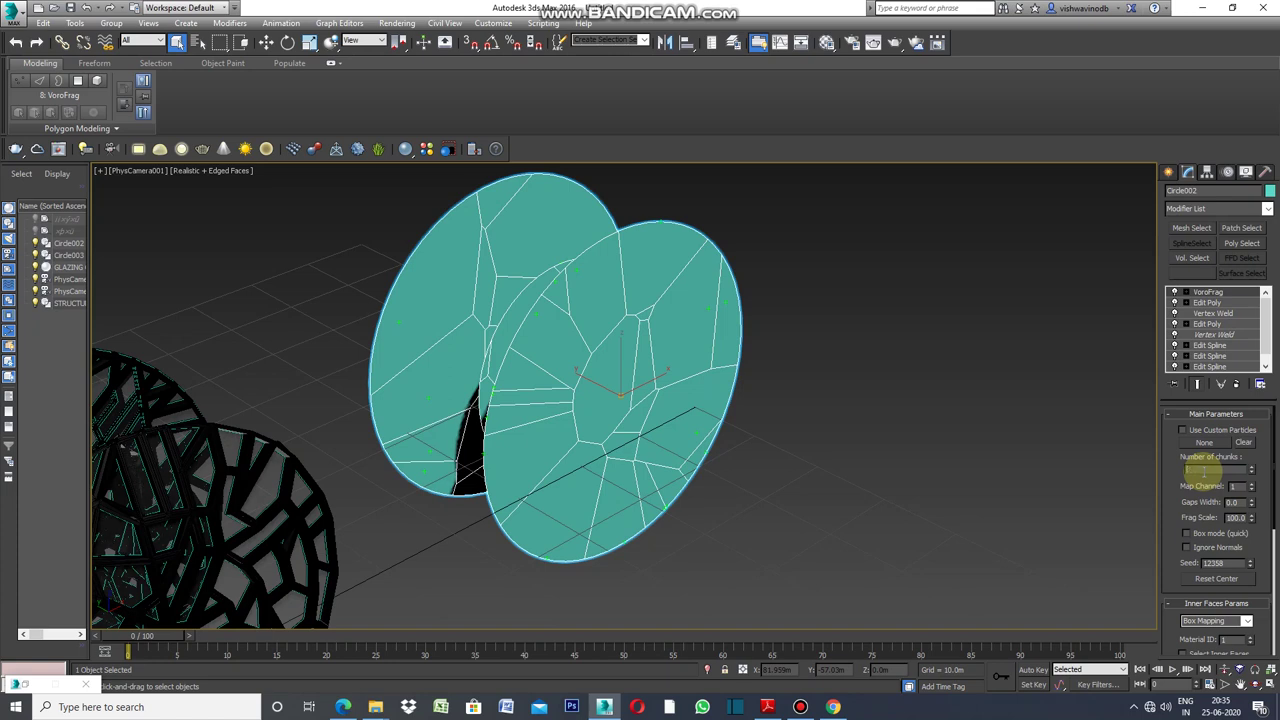
type("200")
key("Return")
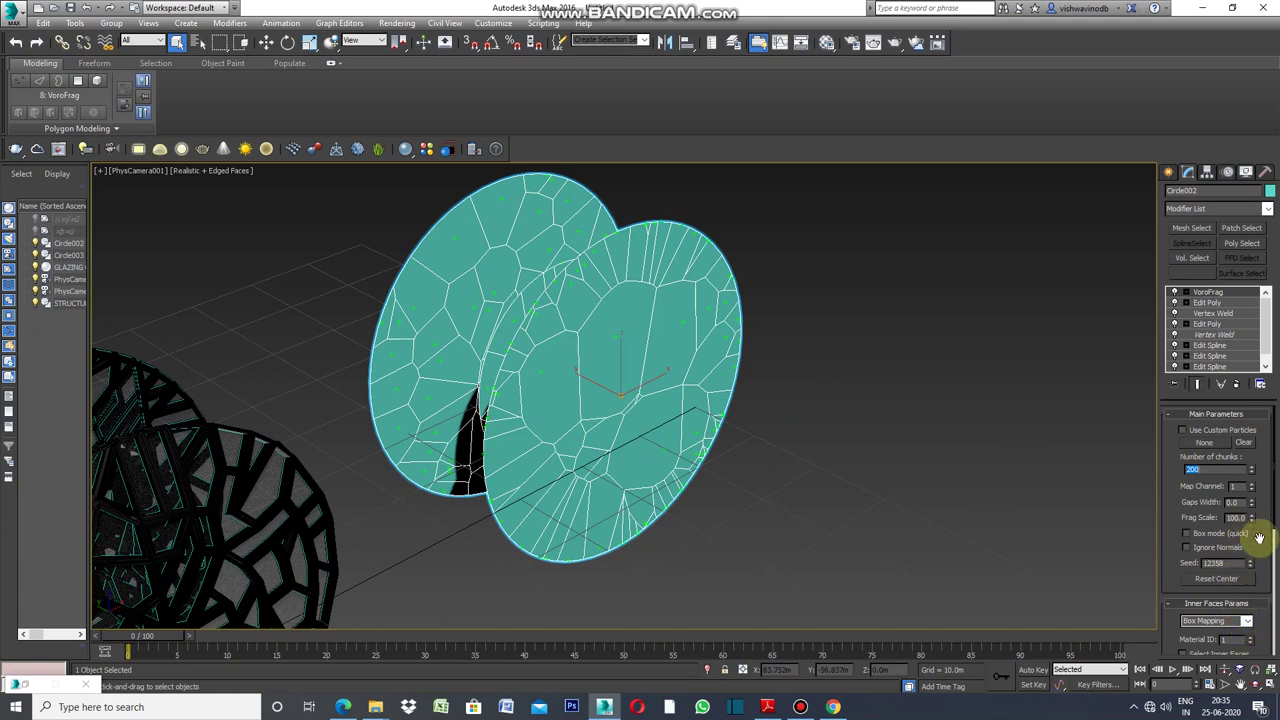
left_click(1250, 564)
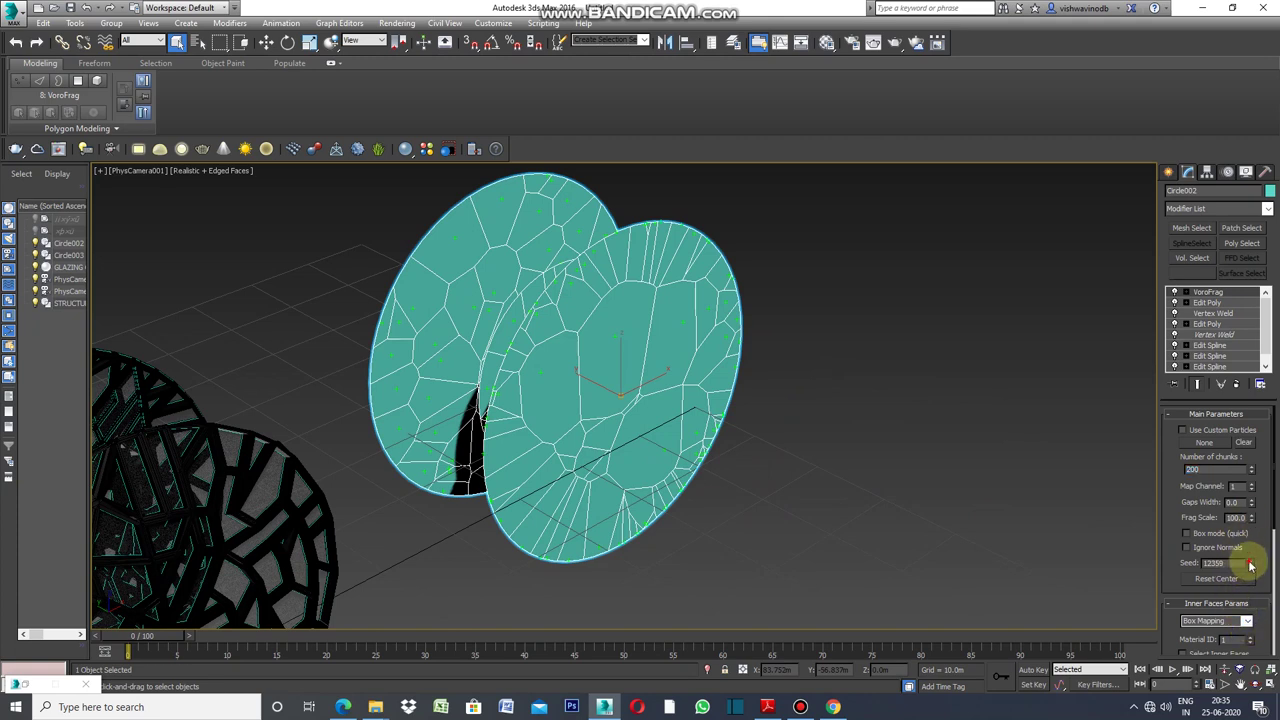
Step the VoroFrag seed up to 12382, then add an Edit Poly modifier.
left_click(1250, 566)
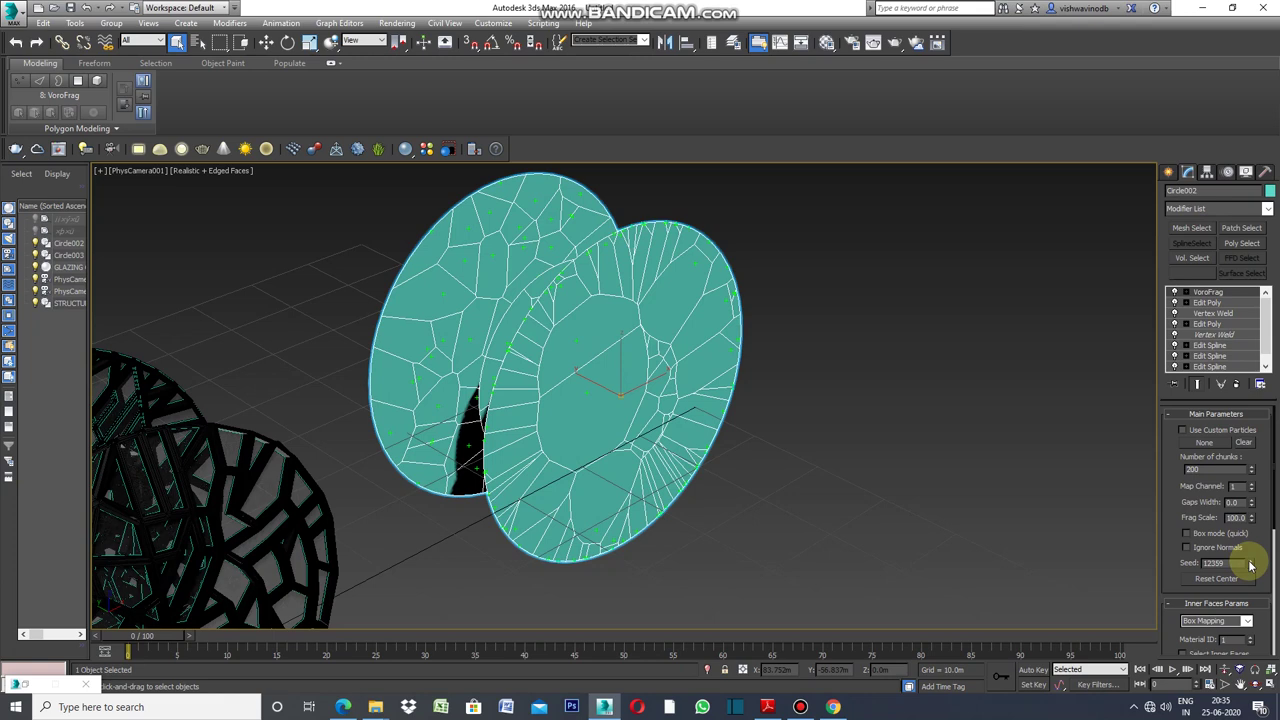
left_click(1250, 563)
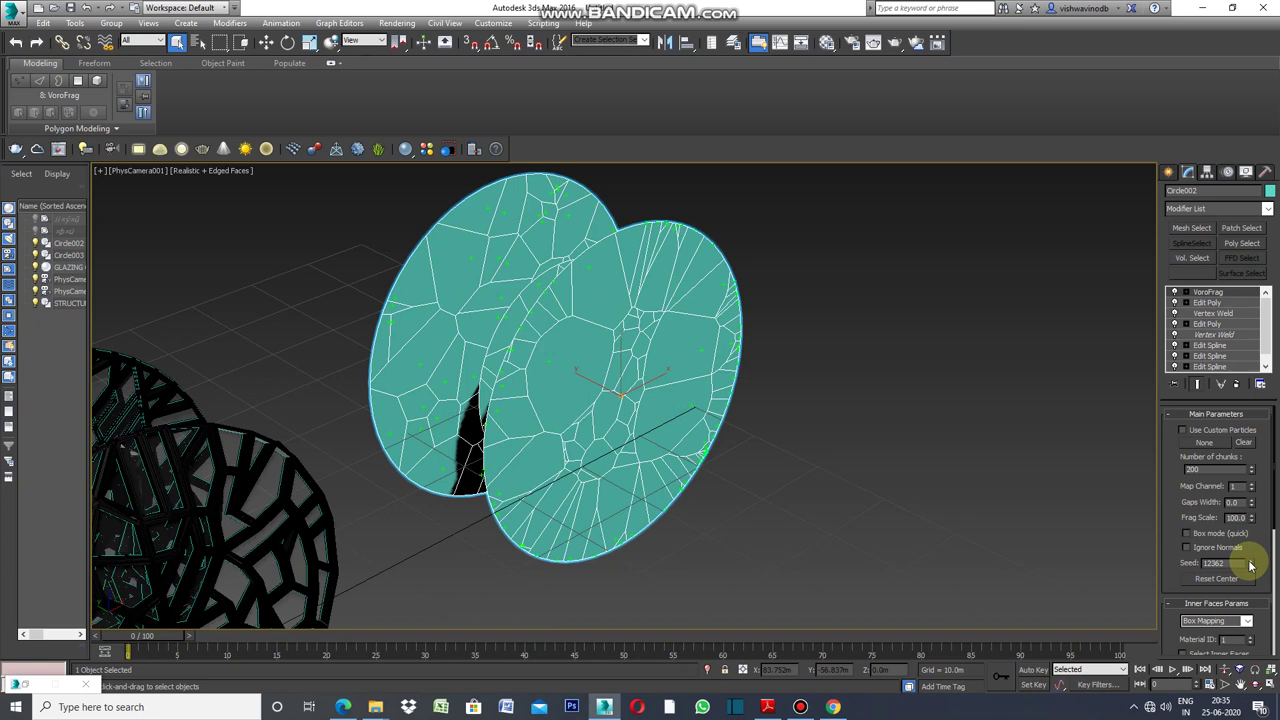
left_click(1250, 563)
left_click(1250, 563)
left_click(1250, 563)
left_click(1250, 563)
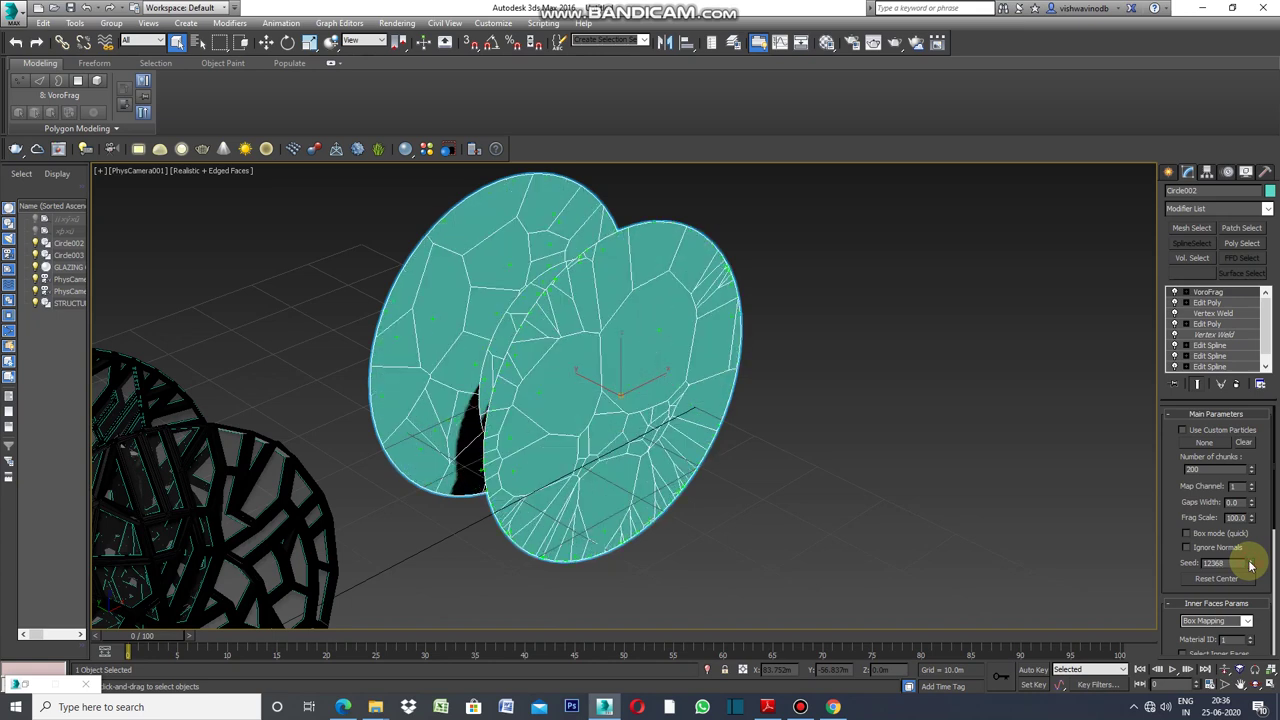
left_click(1250, 563)
left_click(1250, 563)
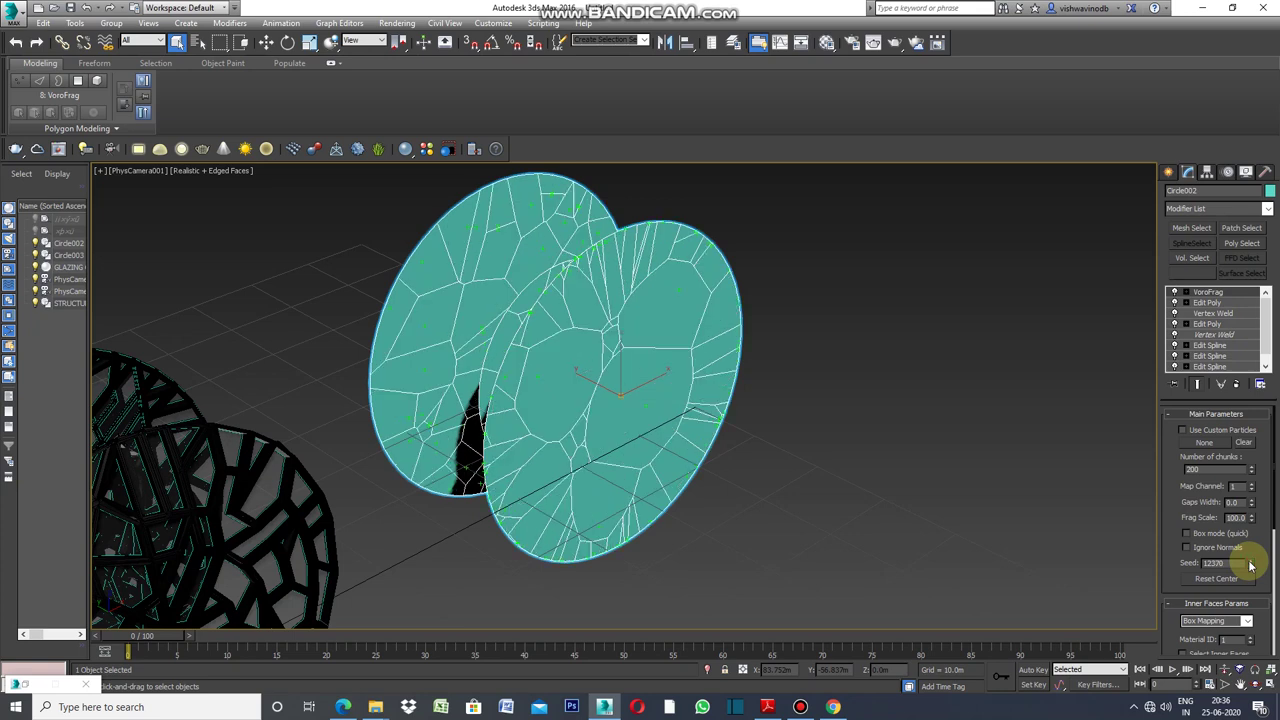
left_click(1250, 563)
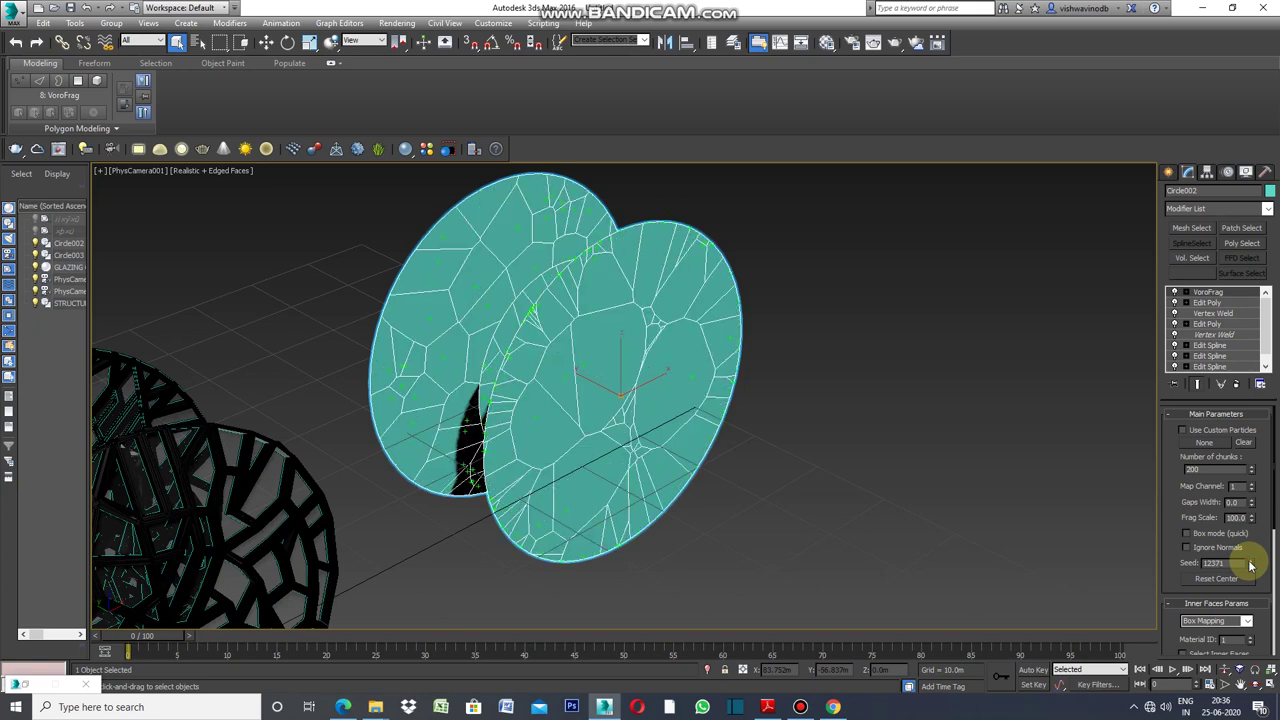
left_click(1250, 563)
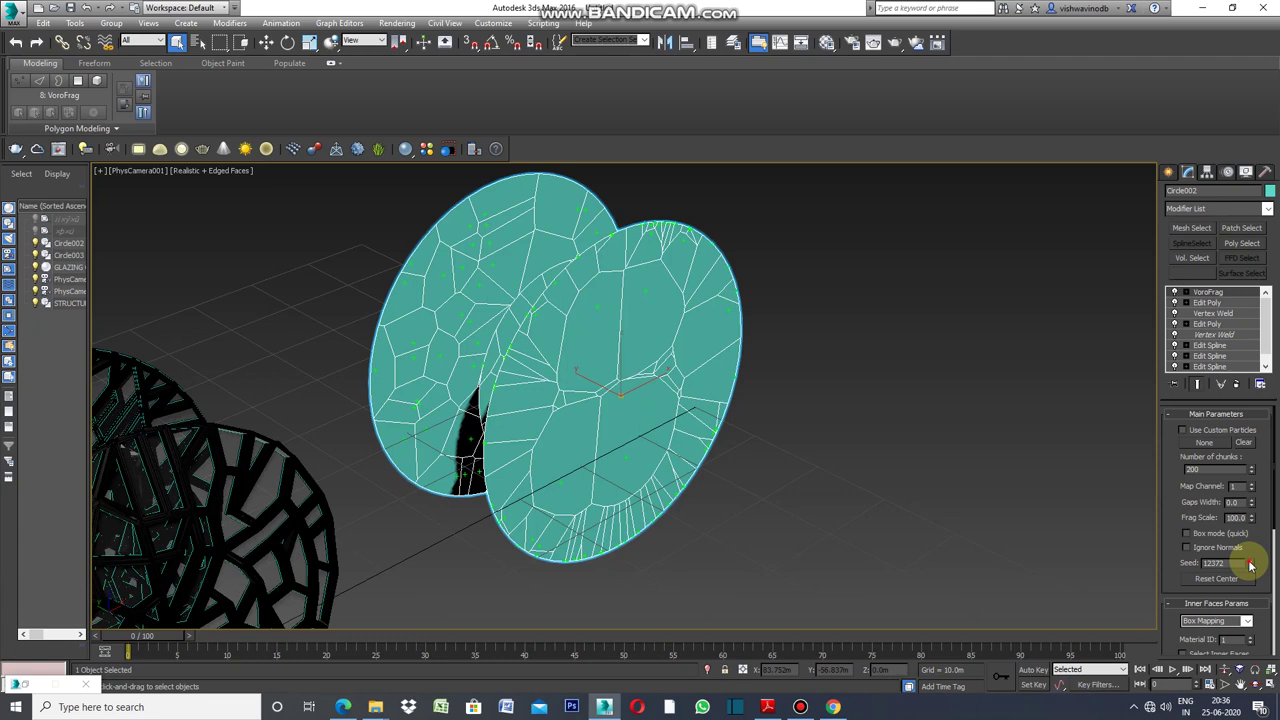
left_click(1250, 563)
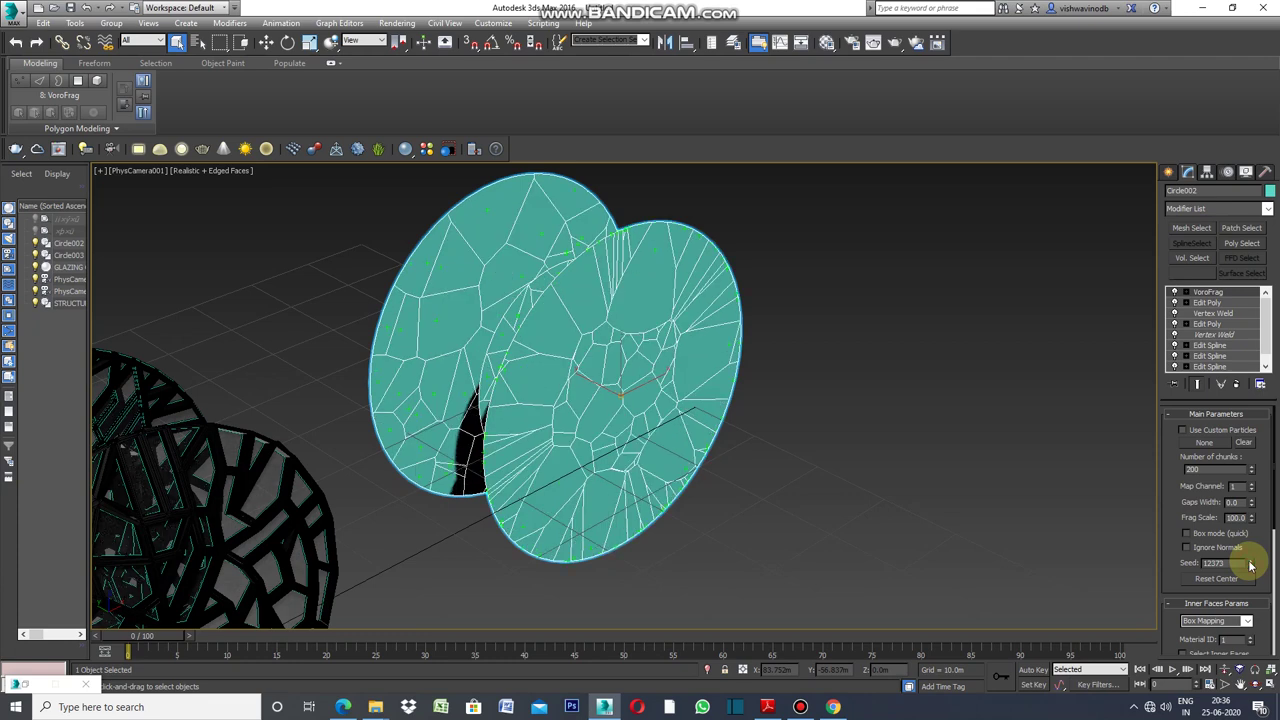
left_click(1250, 563)
left_click(1250, 563)
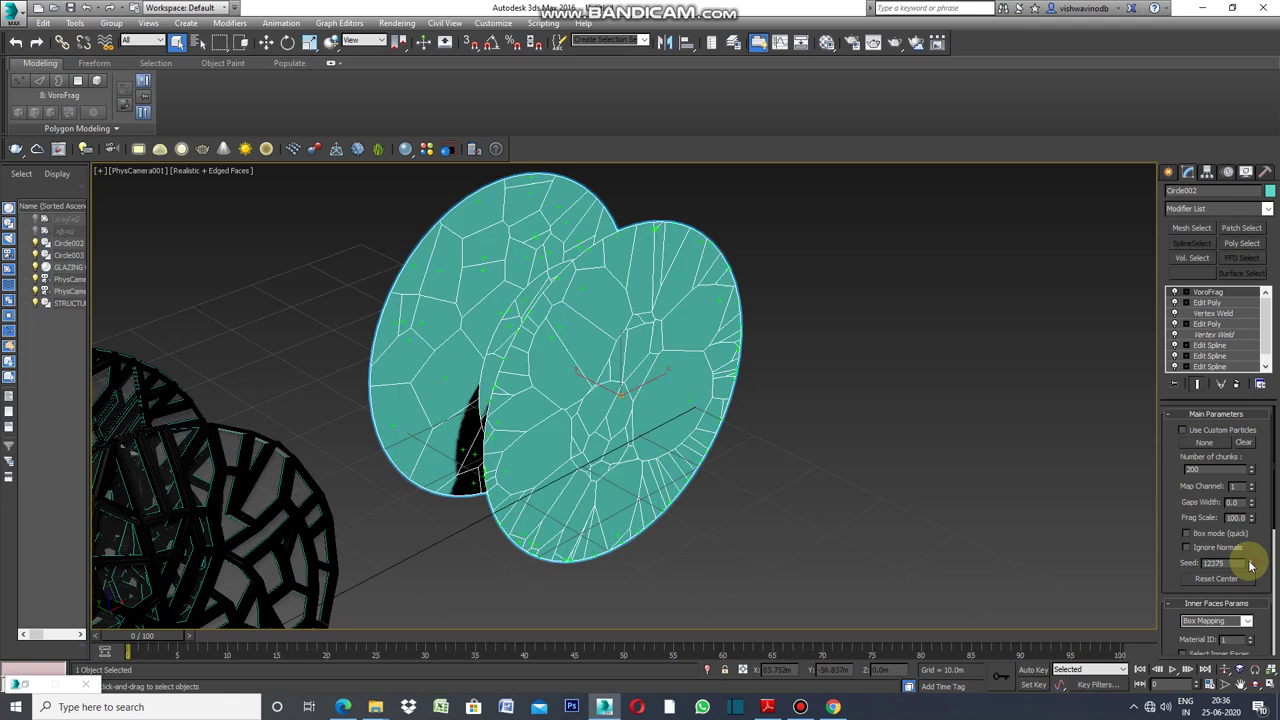
left_click(1250, 563)
left_click(1250, 563)
left_click(1250, 563)
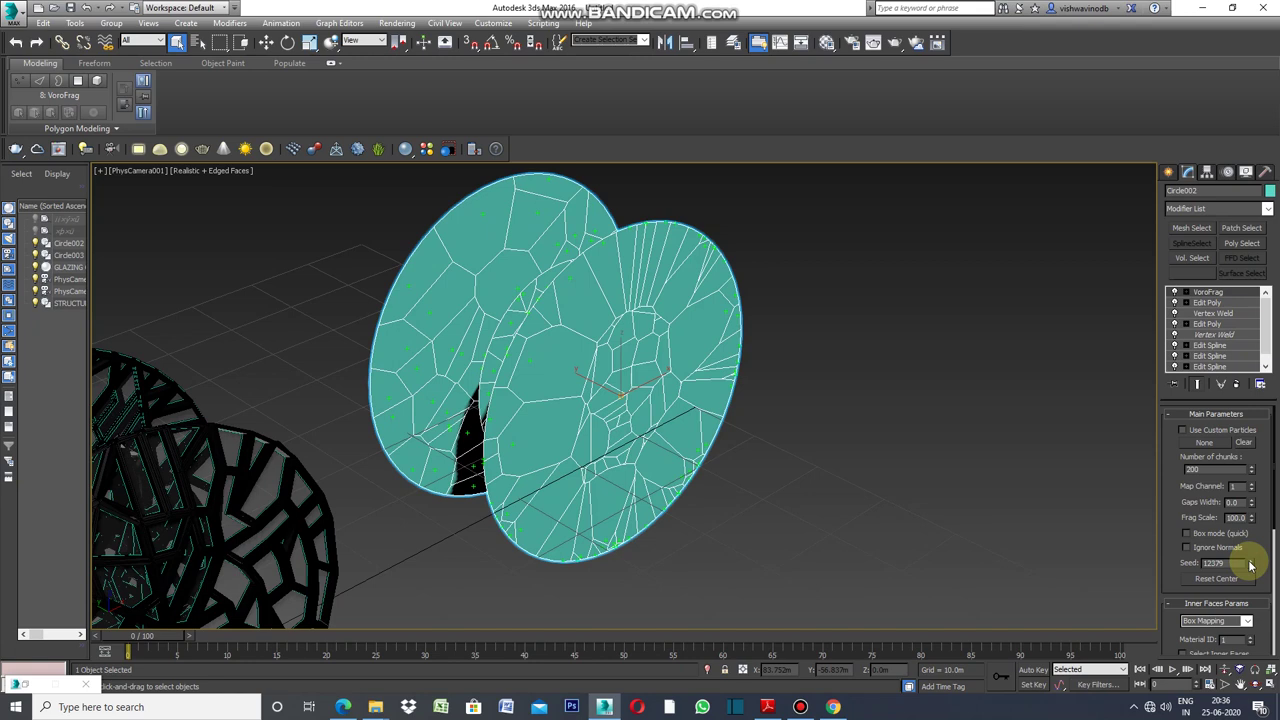
left_click(1250, 563)
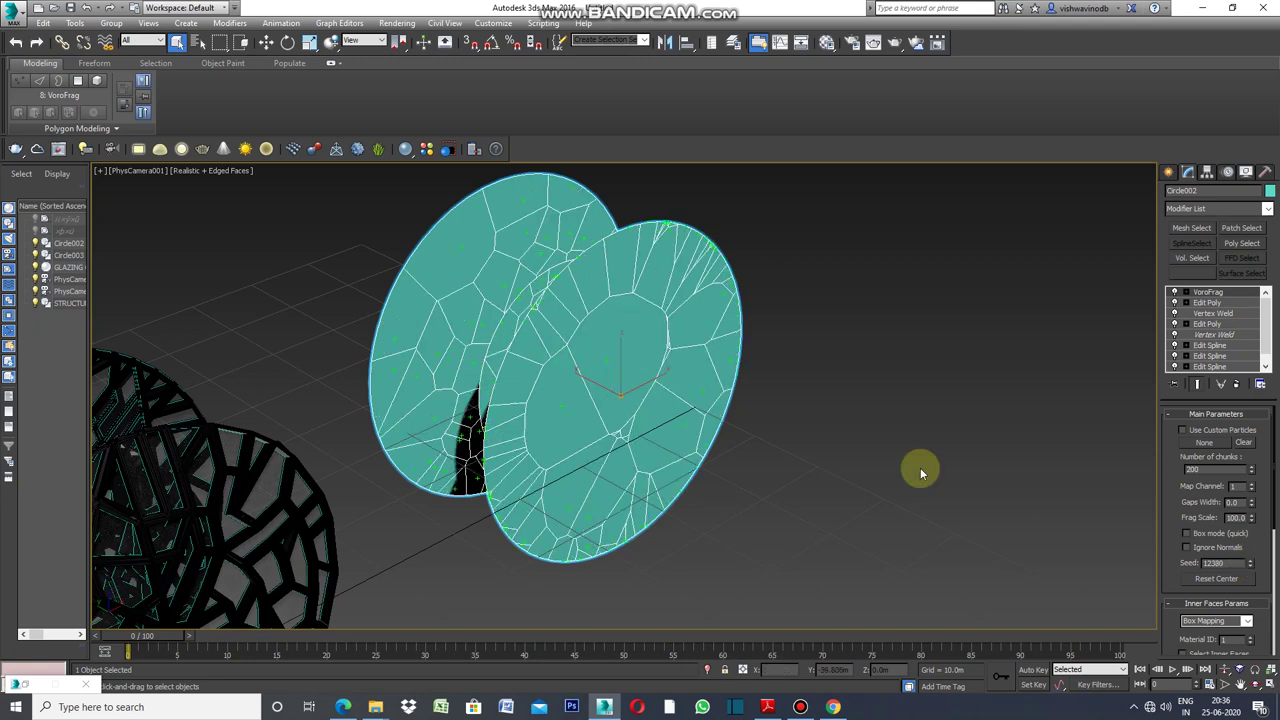
left_click(1251, 564)
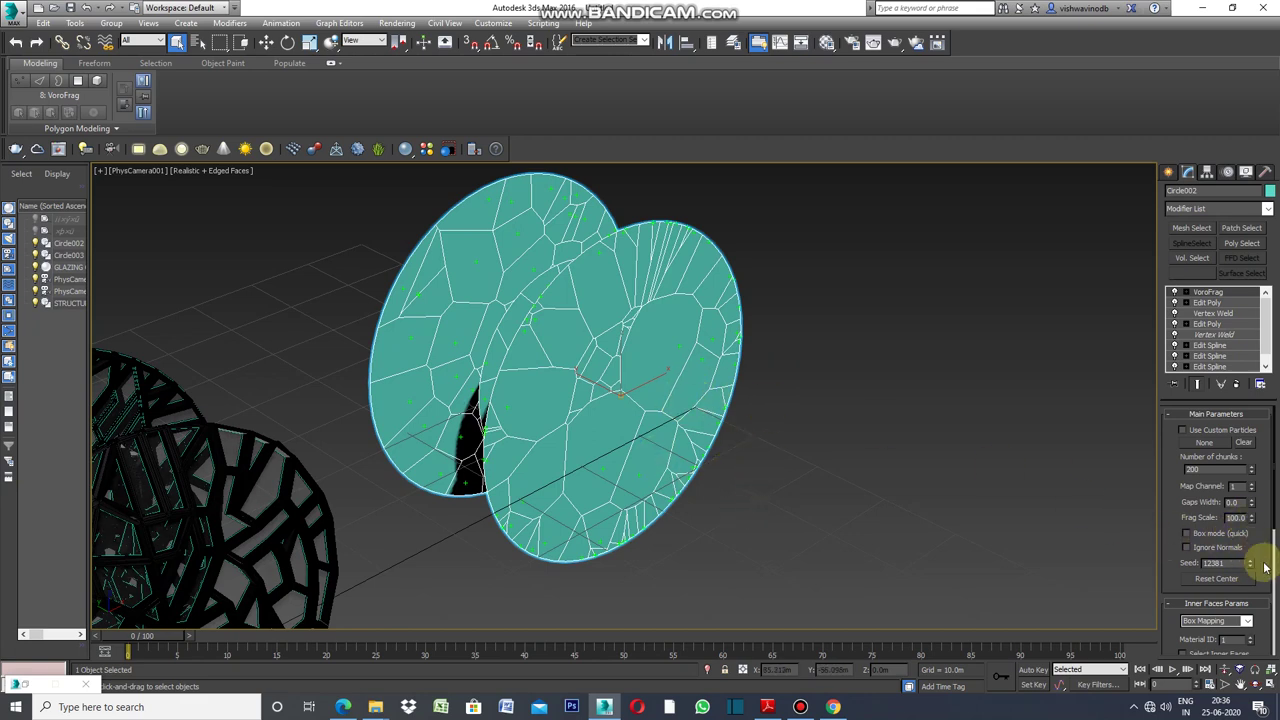
left_click(1249, 564)
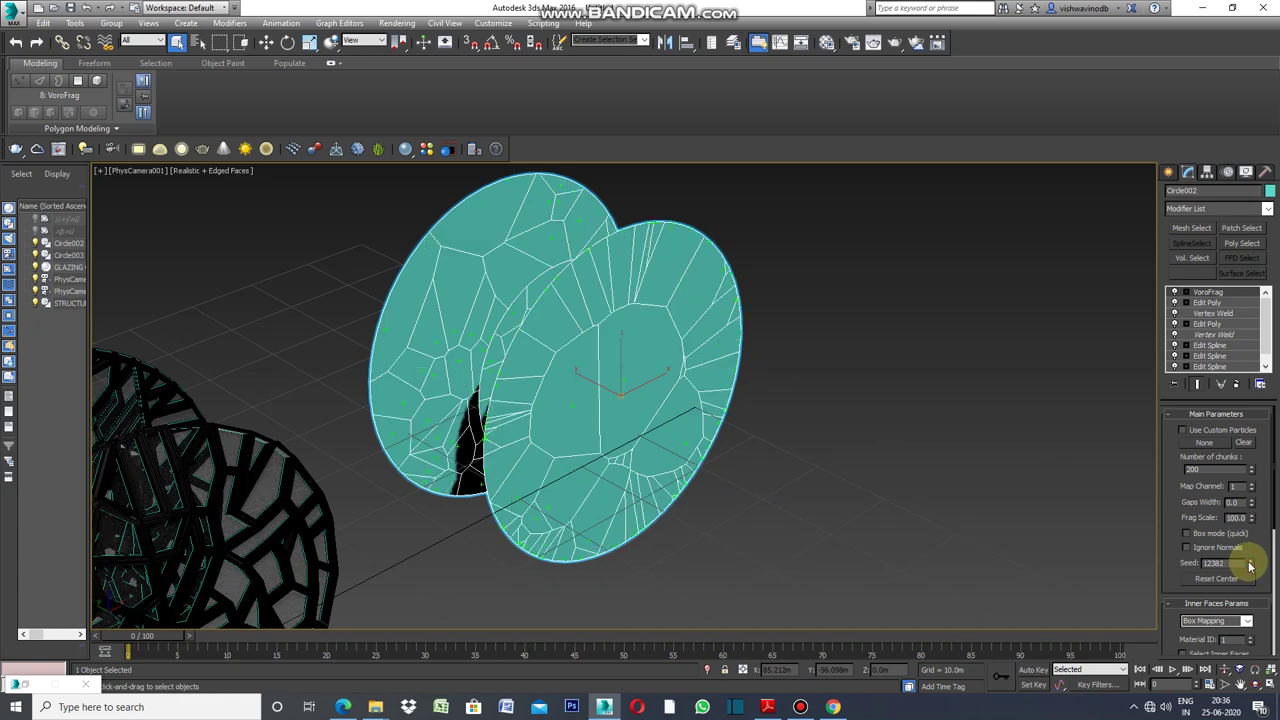
left_click(1172, 176)
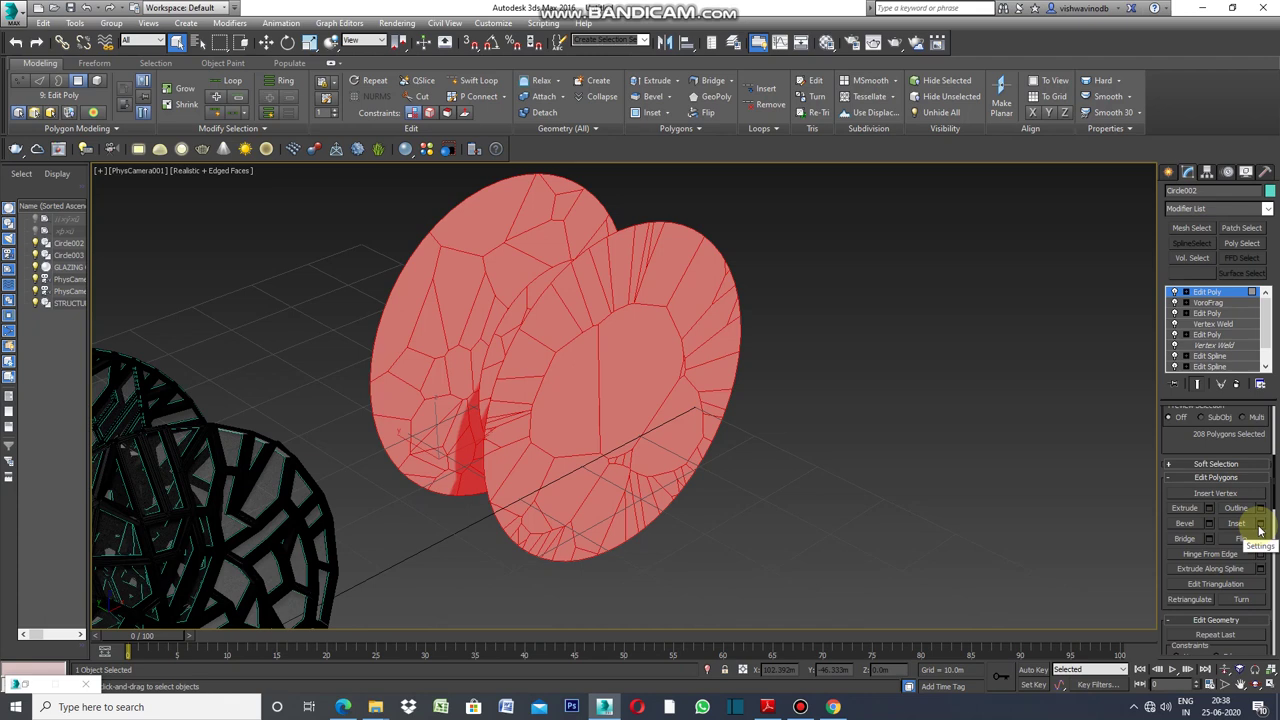
Inset all 208 cell polygons individually by 0.4m after trying 0.1m and 0.6m.
left_click(1260, 524)
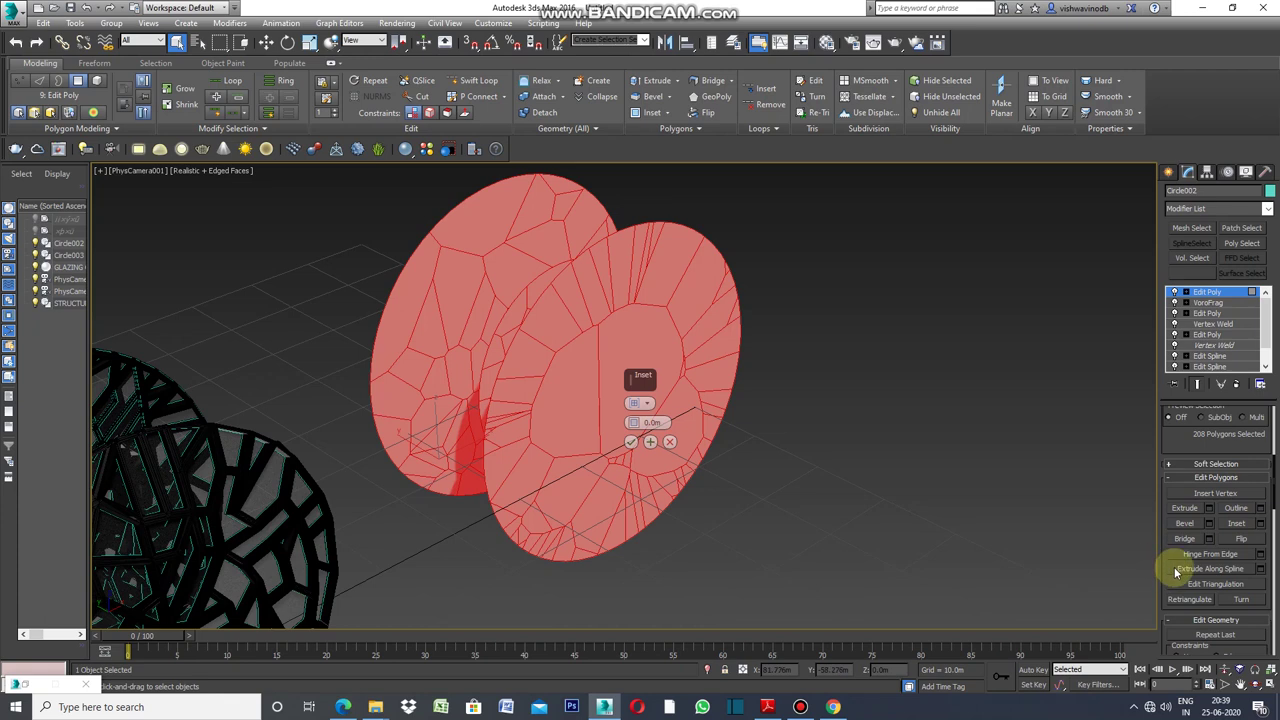
left_click(648, 405)
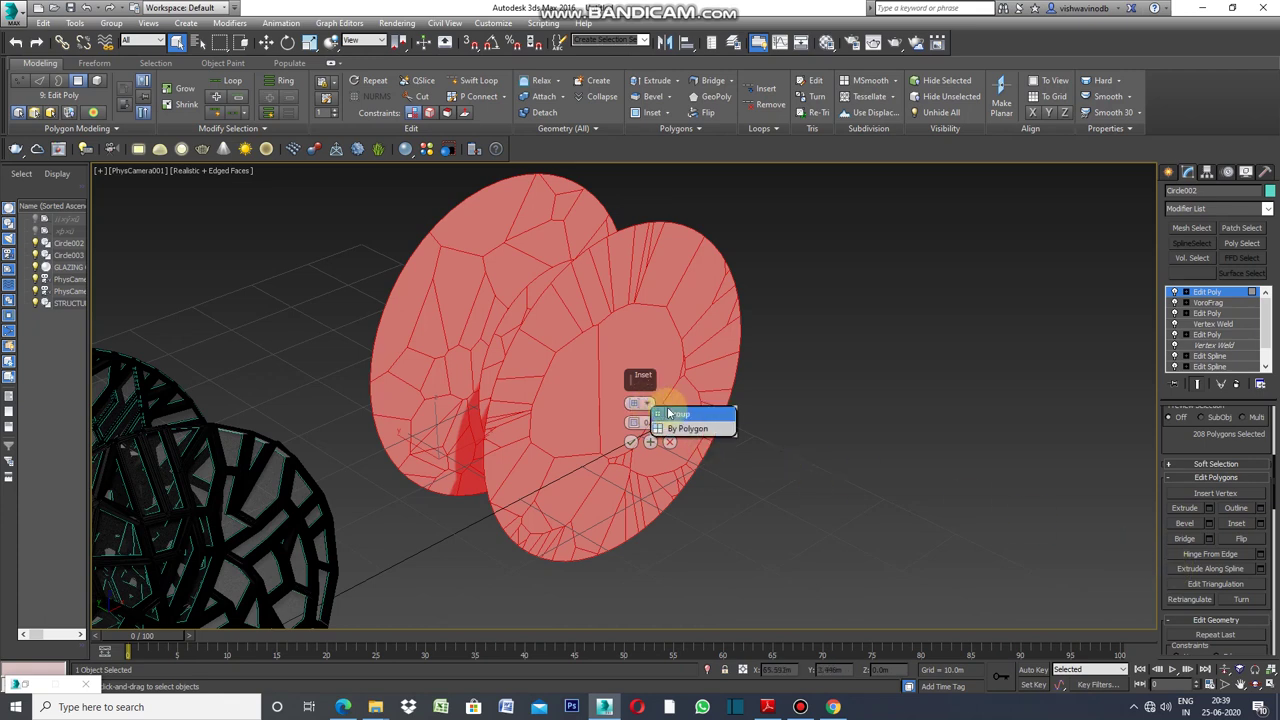
left_click(702, 431)
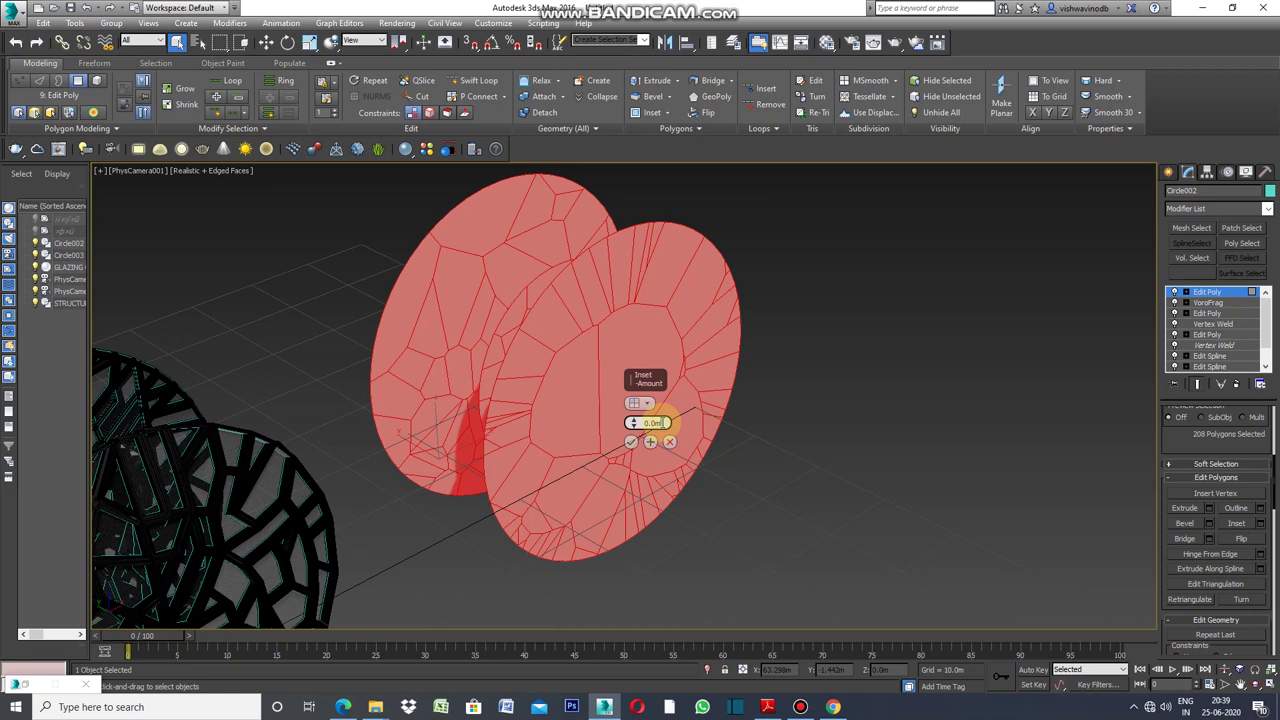
key("Return")
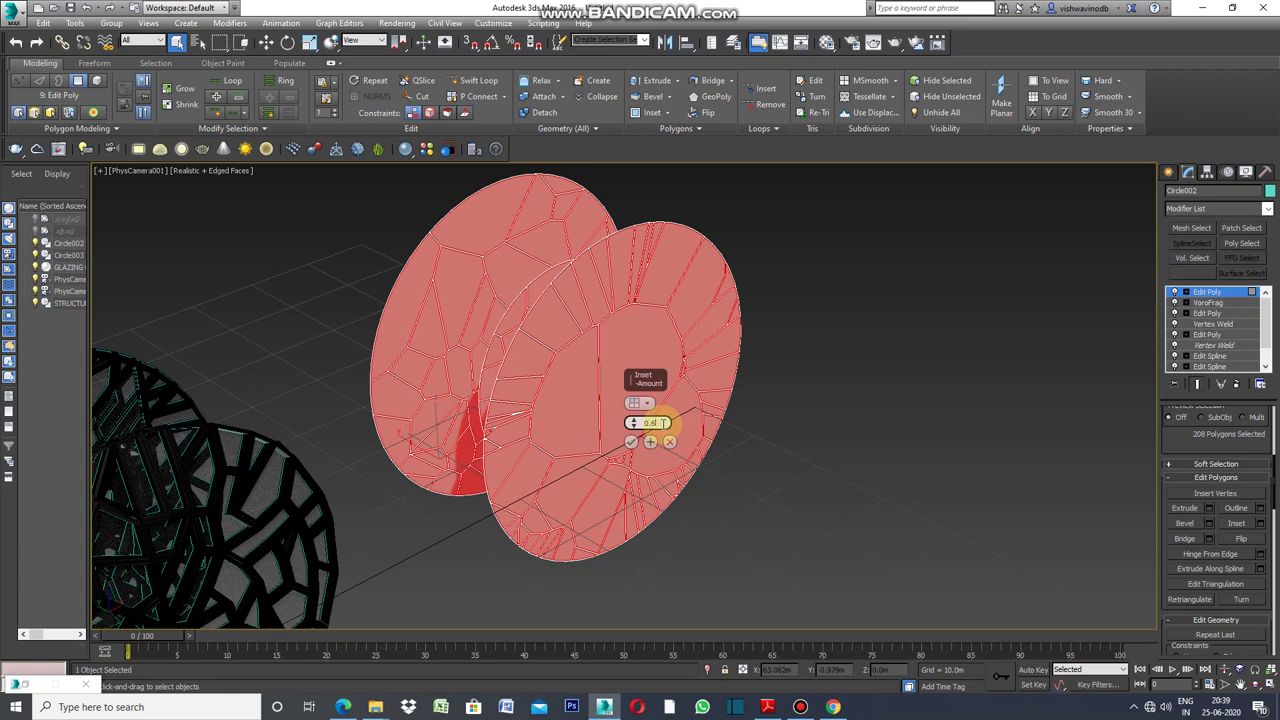
key("Return")
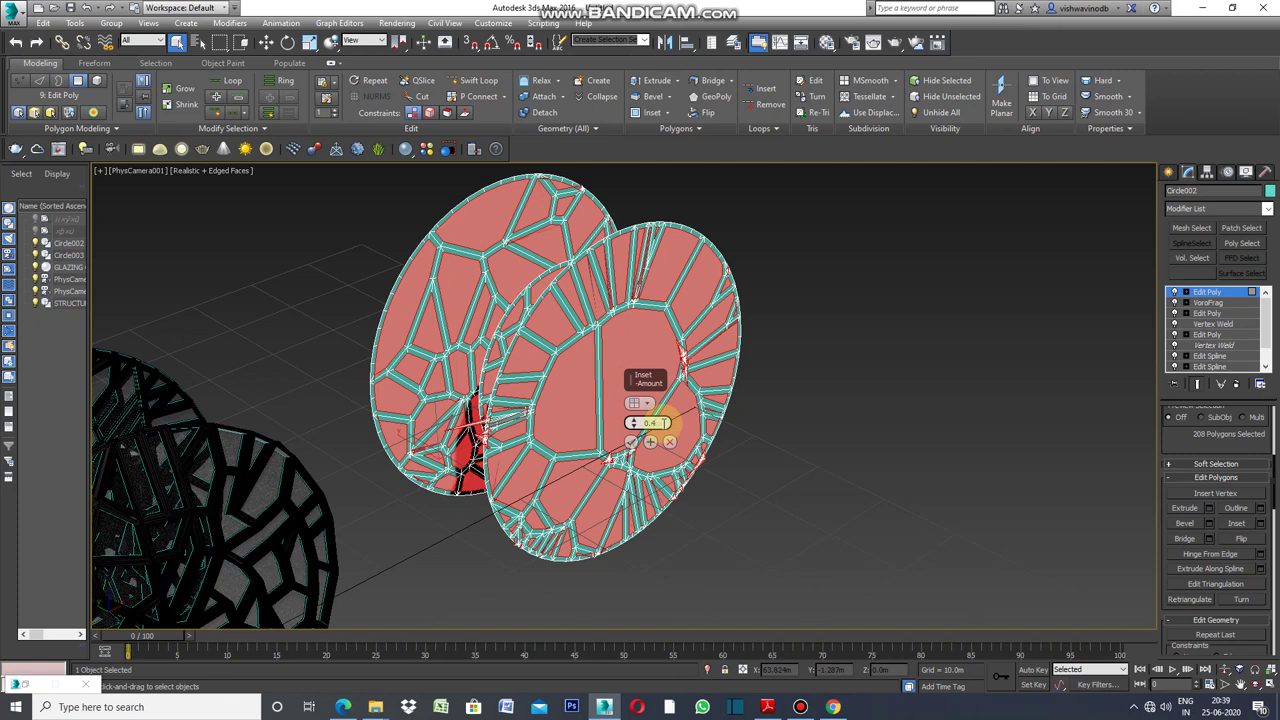
key("Return")
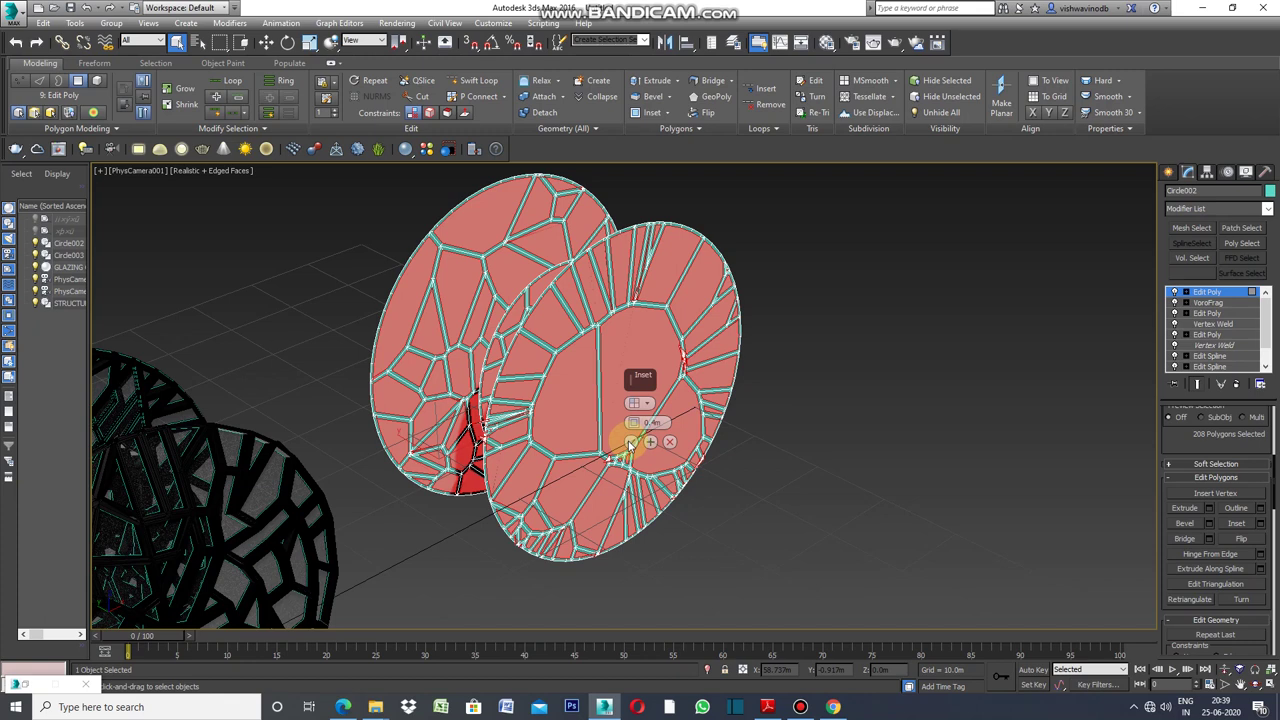
left_click(632, 446)
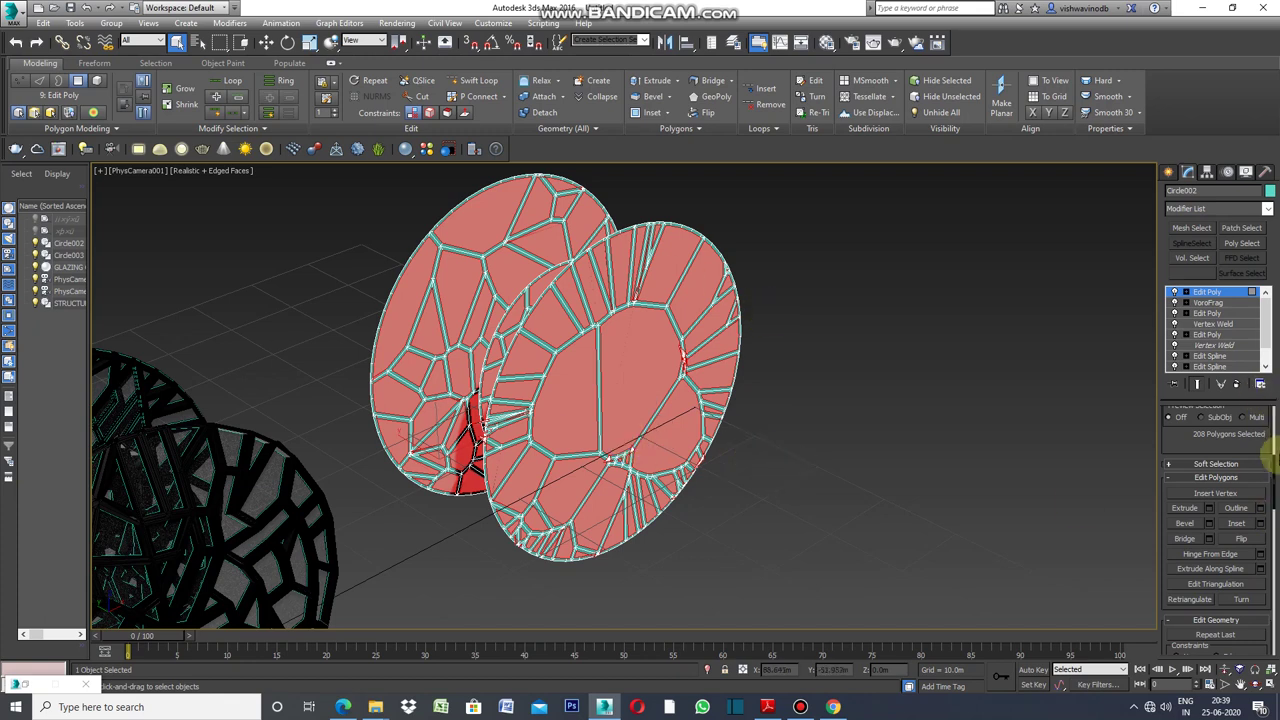
left_click_drag(1272, 458, 1276, 516)
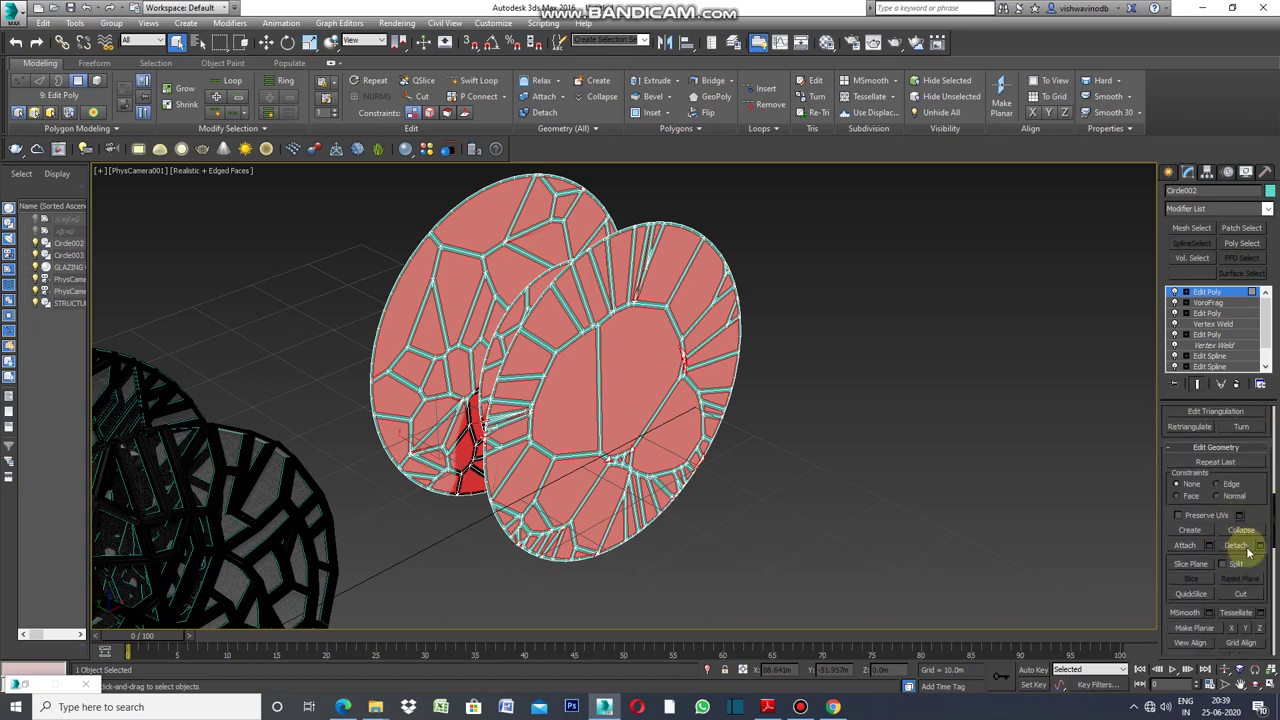
Detach the inset cell faces into a new object named GLASS FACADE.
left_click(1260, 550)
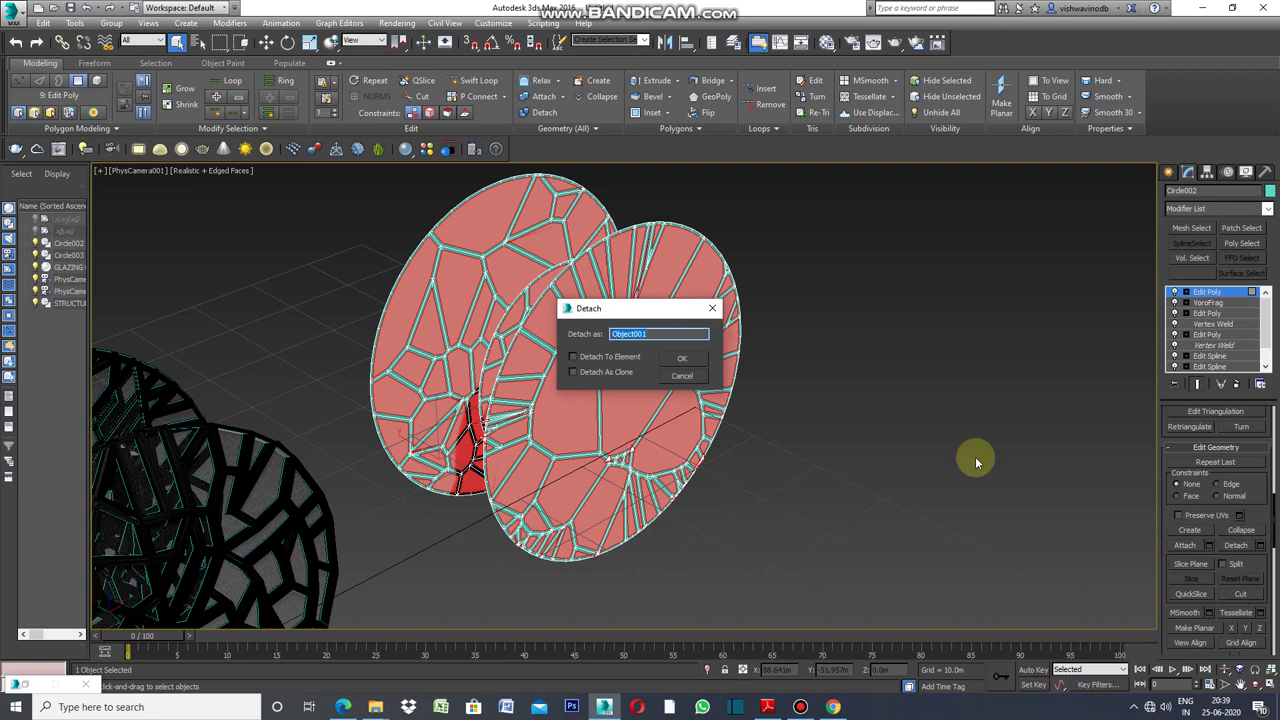
left_click(651, 337)
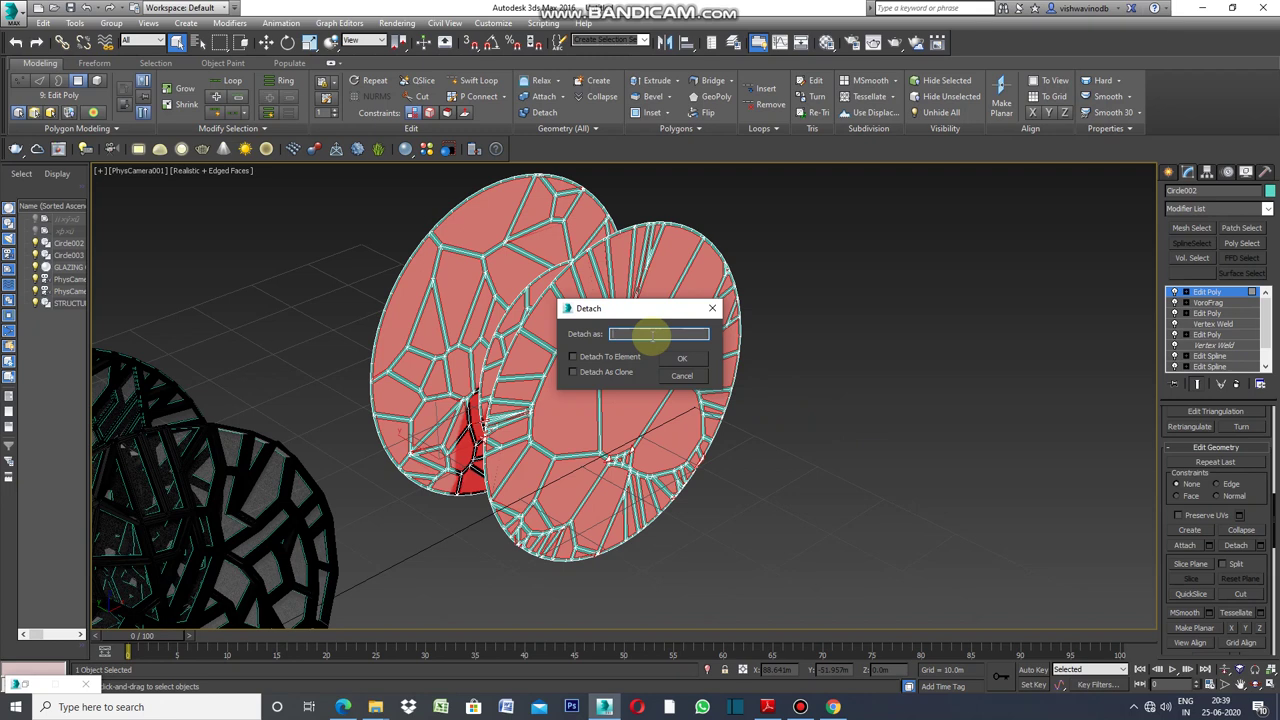
type("GLASS FACADE")
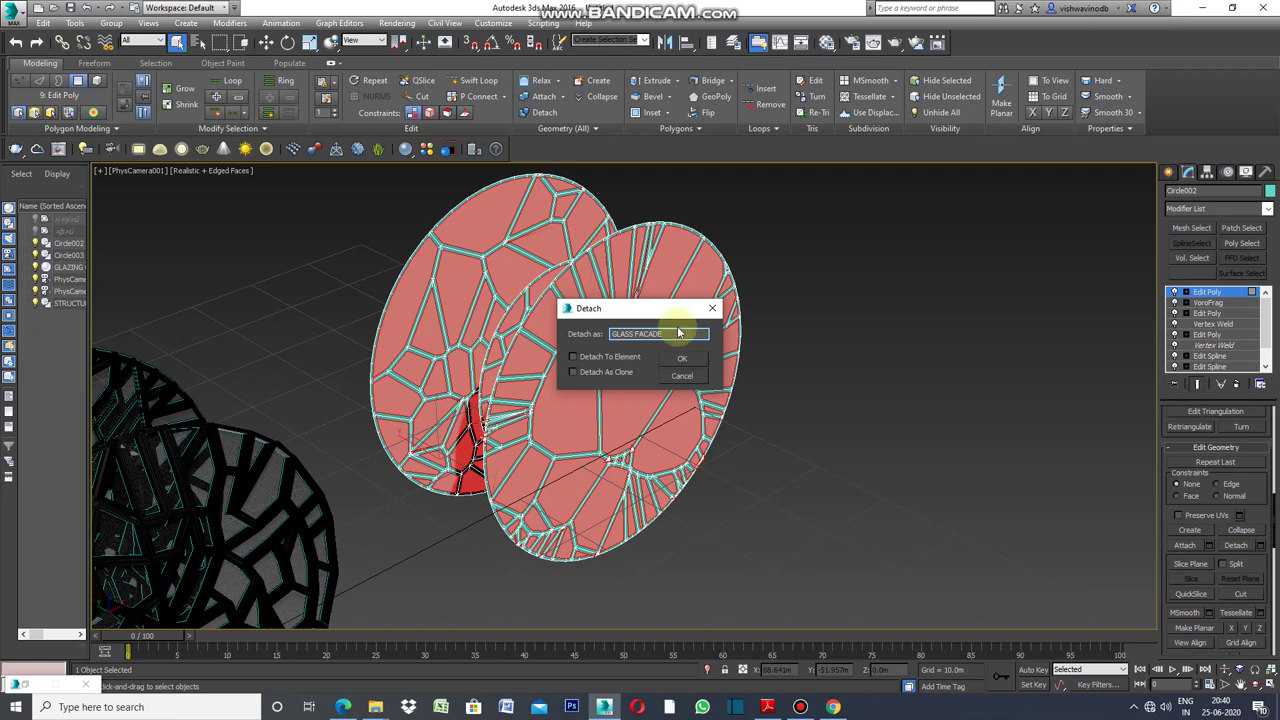
left_click(684, 362)
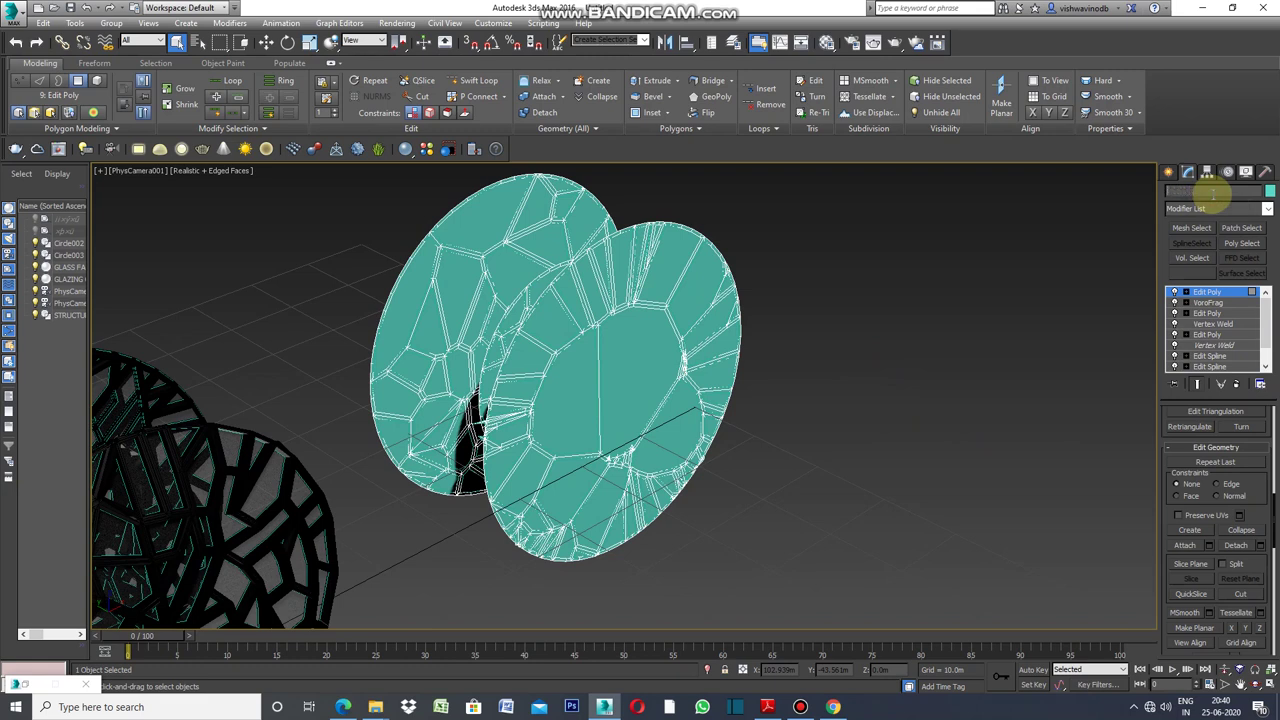
Rename the remaining frame BEARING STRUCTURE, colour it black, then select GLASS FACADE.
type("BEARING STRUCTURE")
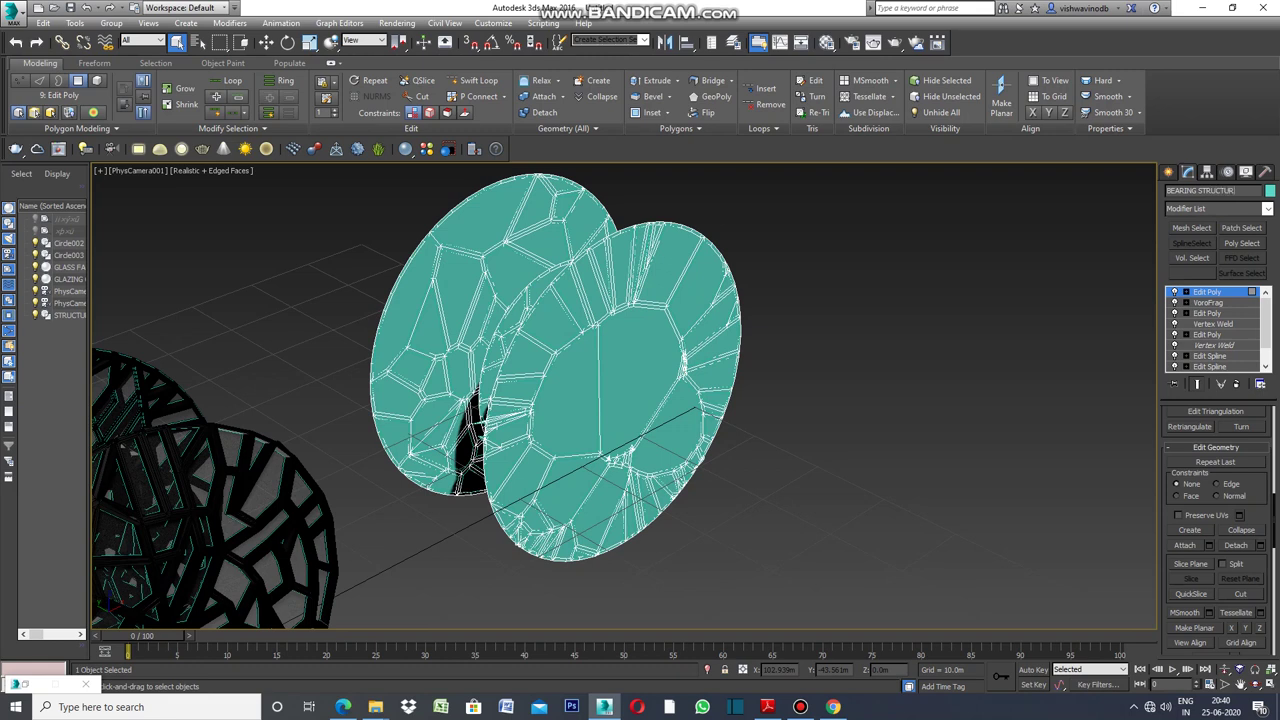
left_click(1271, 191)
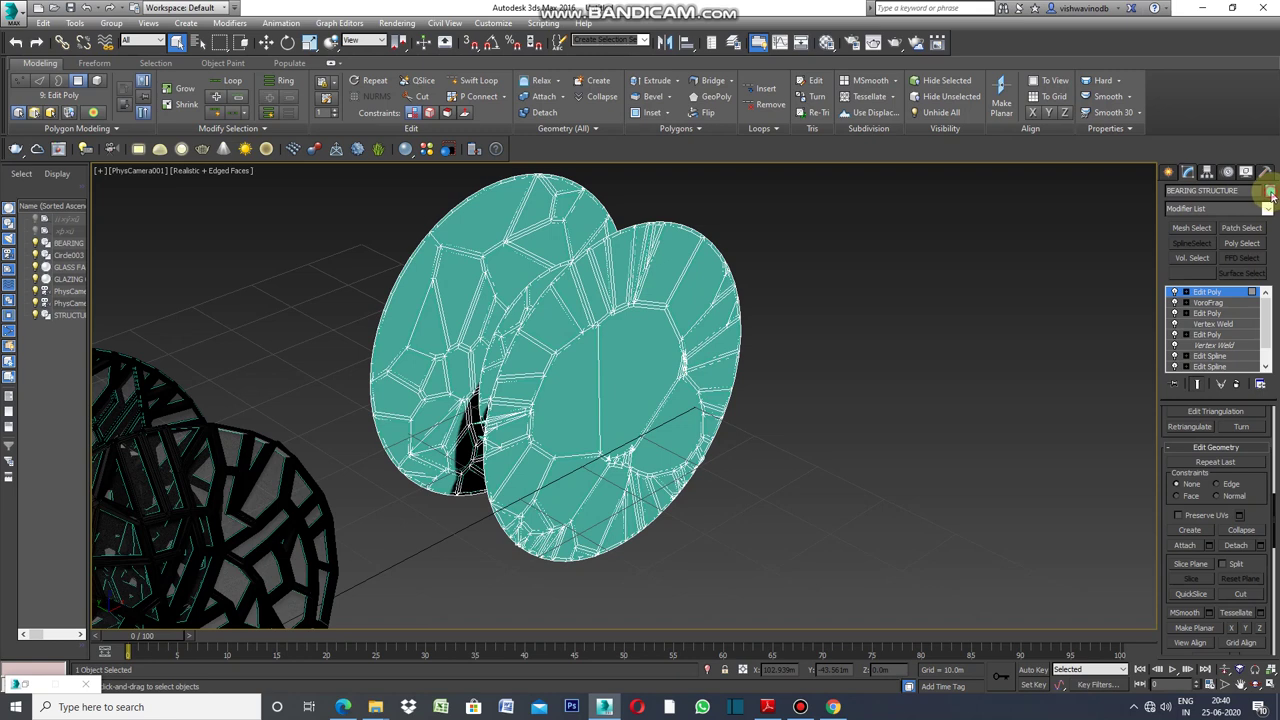
left_click(903, 400)
left_click(867, 445)
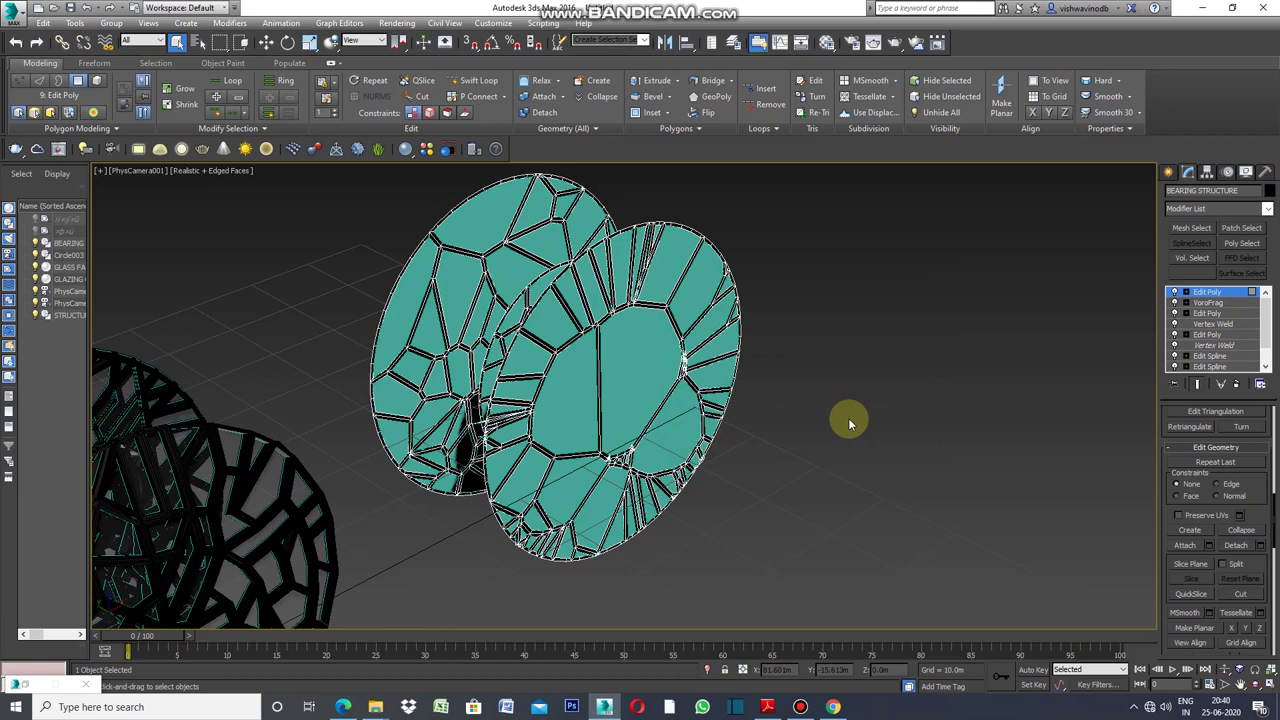
left_click(666, 414)
scroll(666, 414, "up", 2)
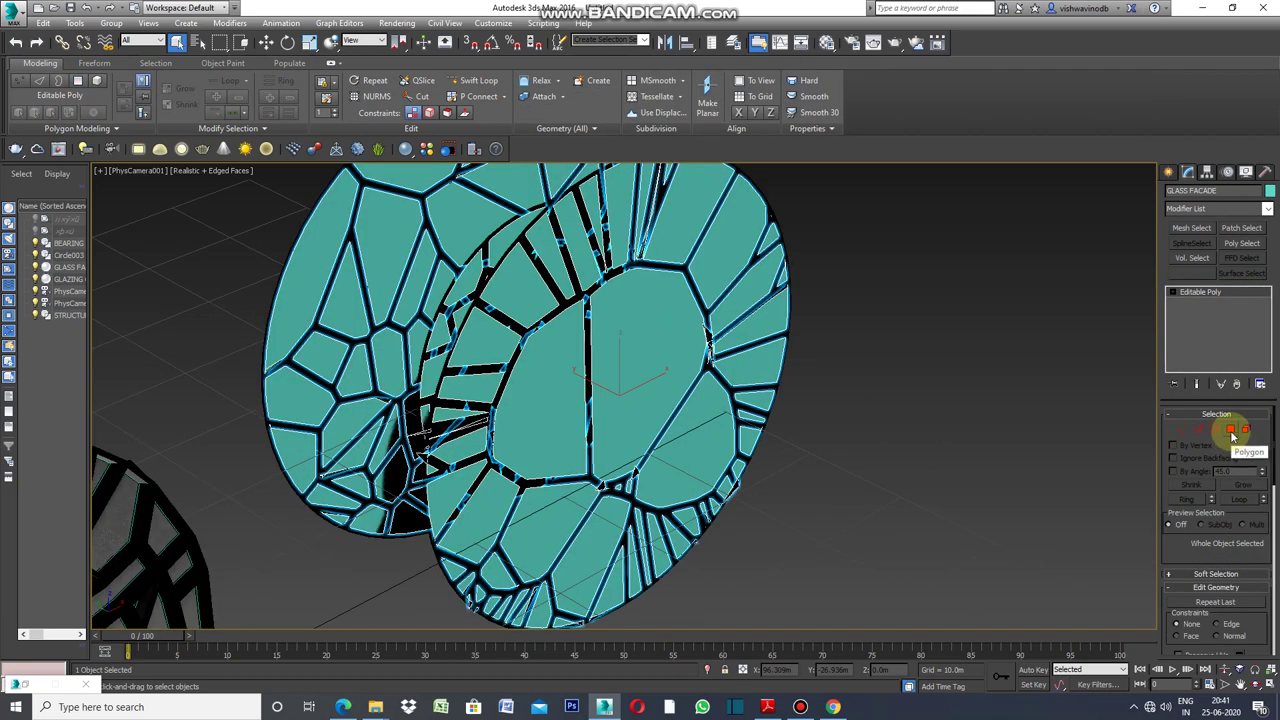
Inset all 208 GLASS FACADE polygons by 1.0m.
left_click(1232, 433)
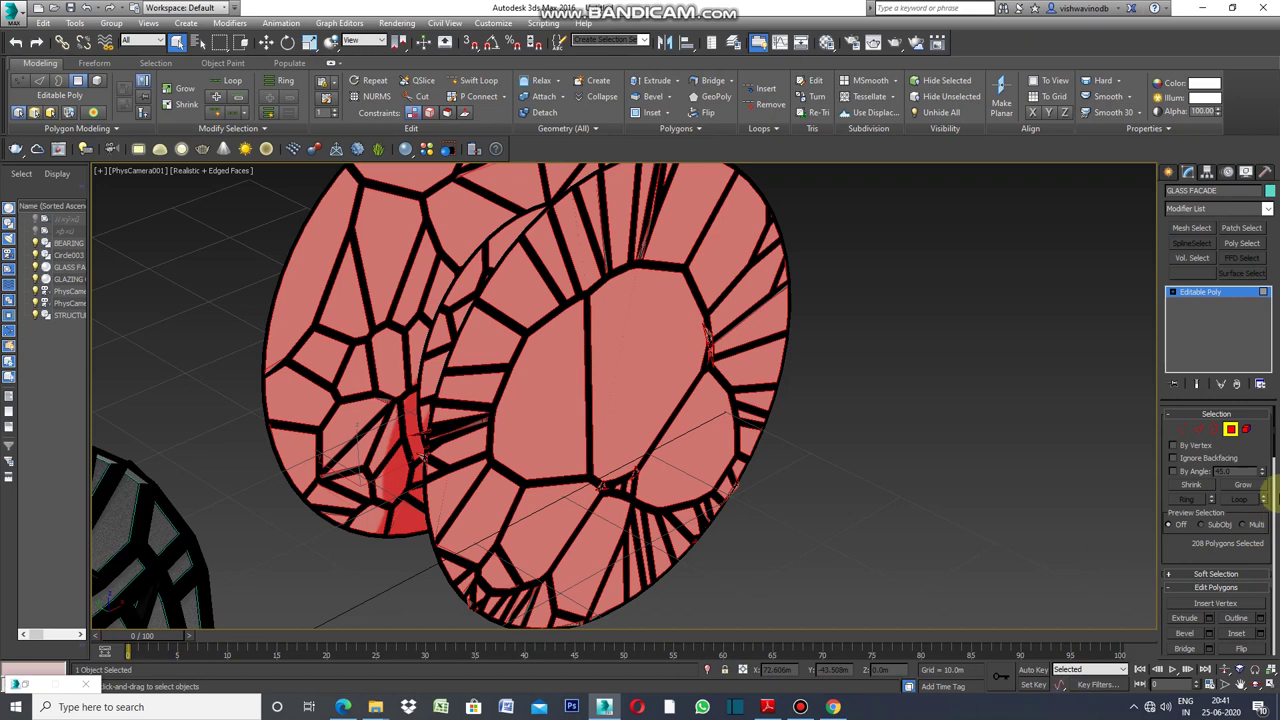
mouse_move(1275, 437)
left_mouse_down()
mouse_move(1275, 474)
mouse_move(1258, 478)
left_mouse_up()
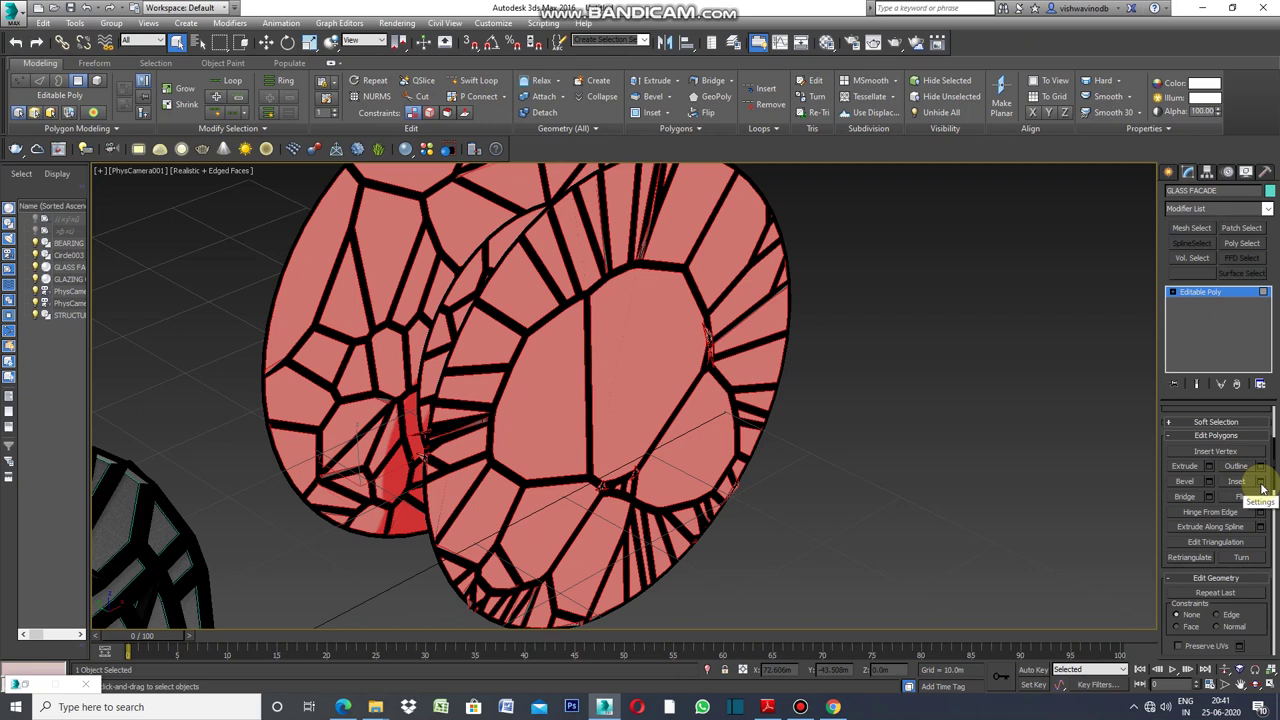
left_click(1262, 488)
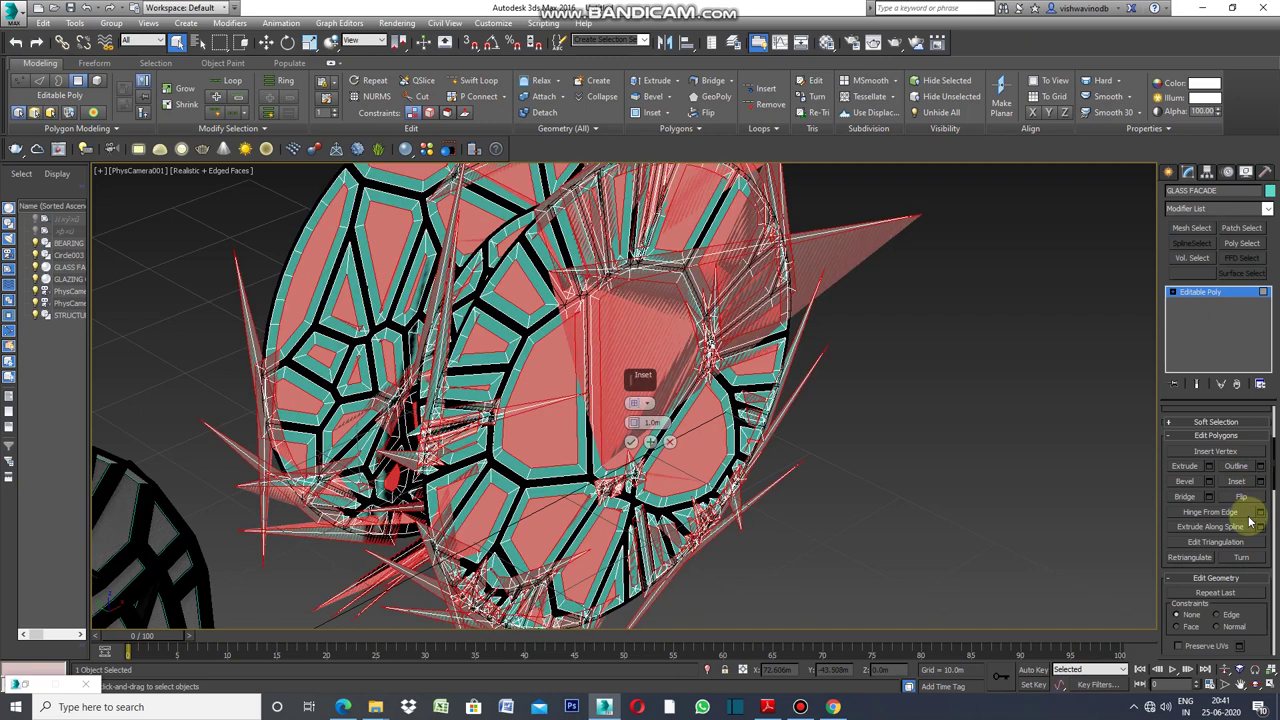
scroll(696, 510, "up", 5)
left_click(631, 441)
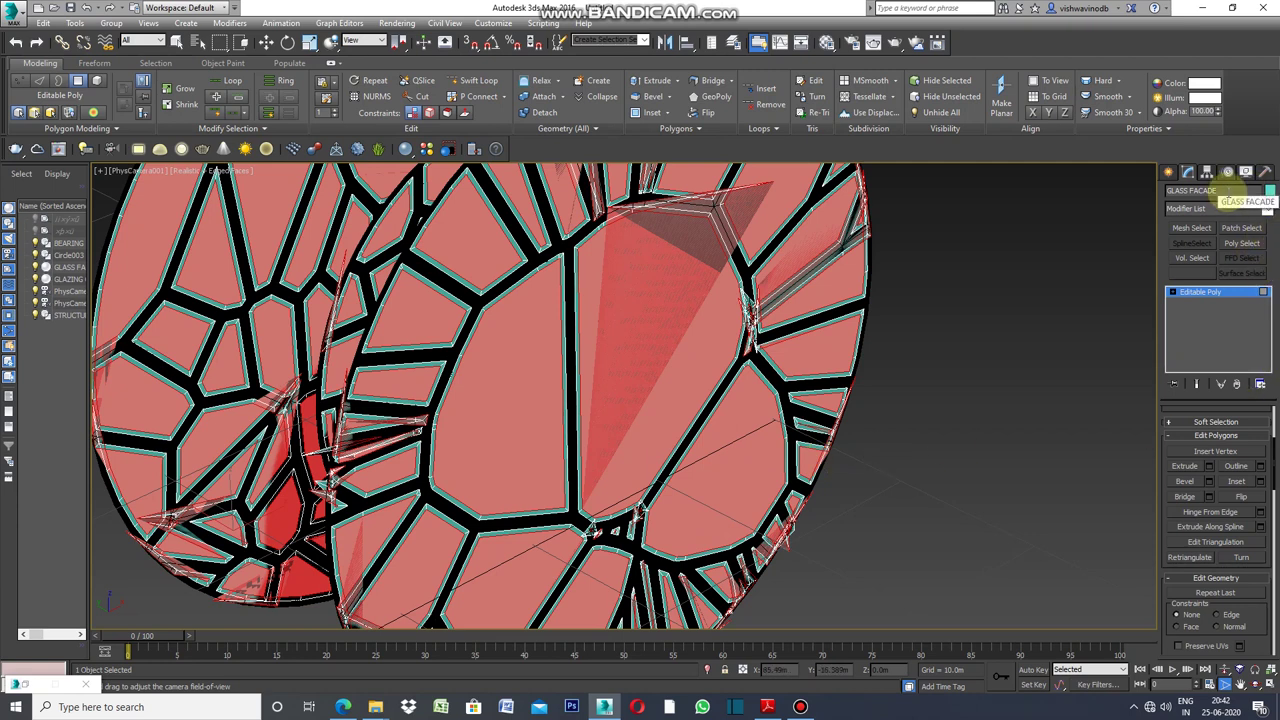
mouse_move(1273, 455)
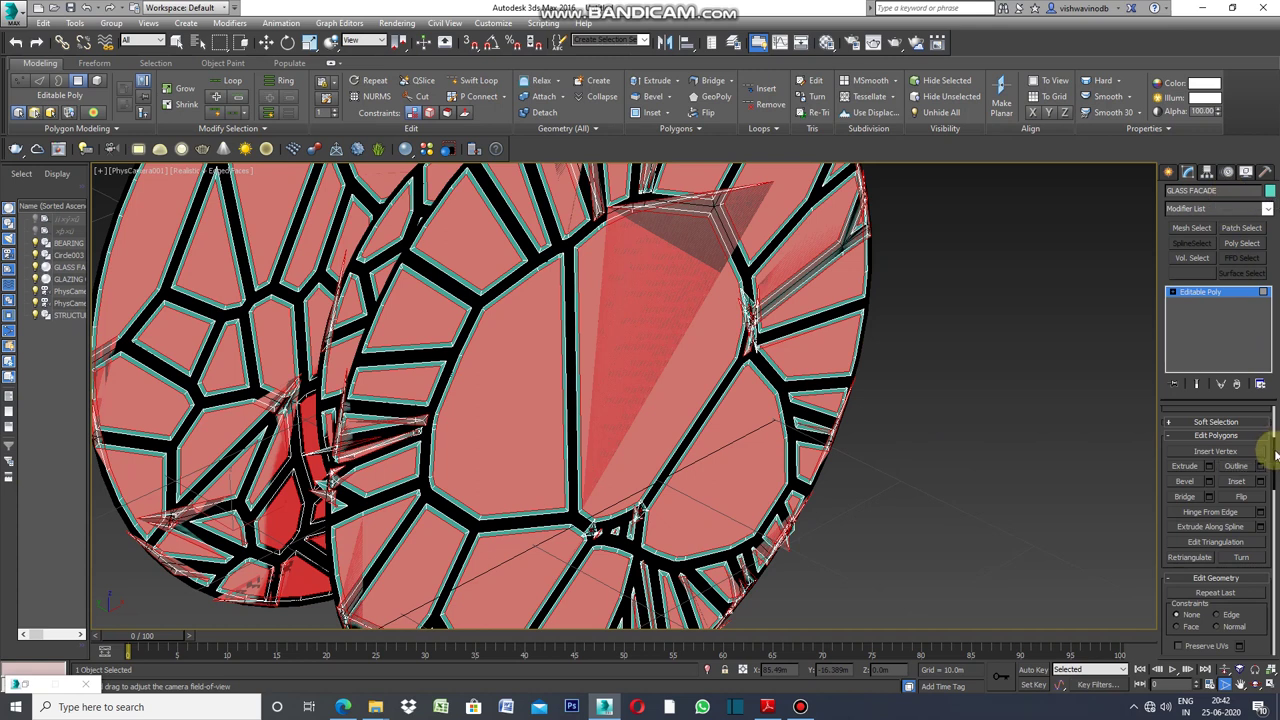
left_click_drag(1274, 456, 1274, 492)
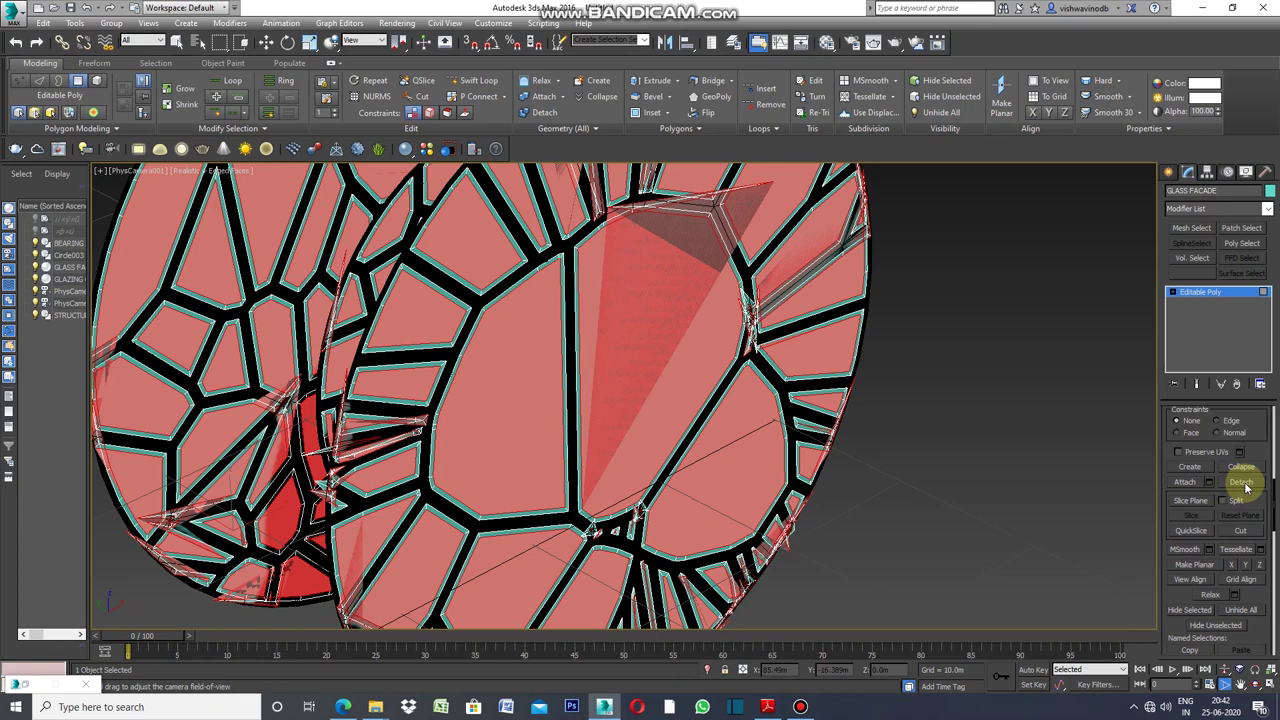
Detach the inner inset panes as a new object named GLAZE WINDOW.
left_click(1241, 482)
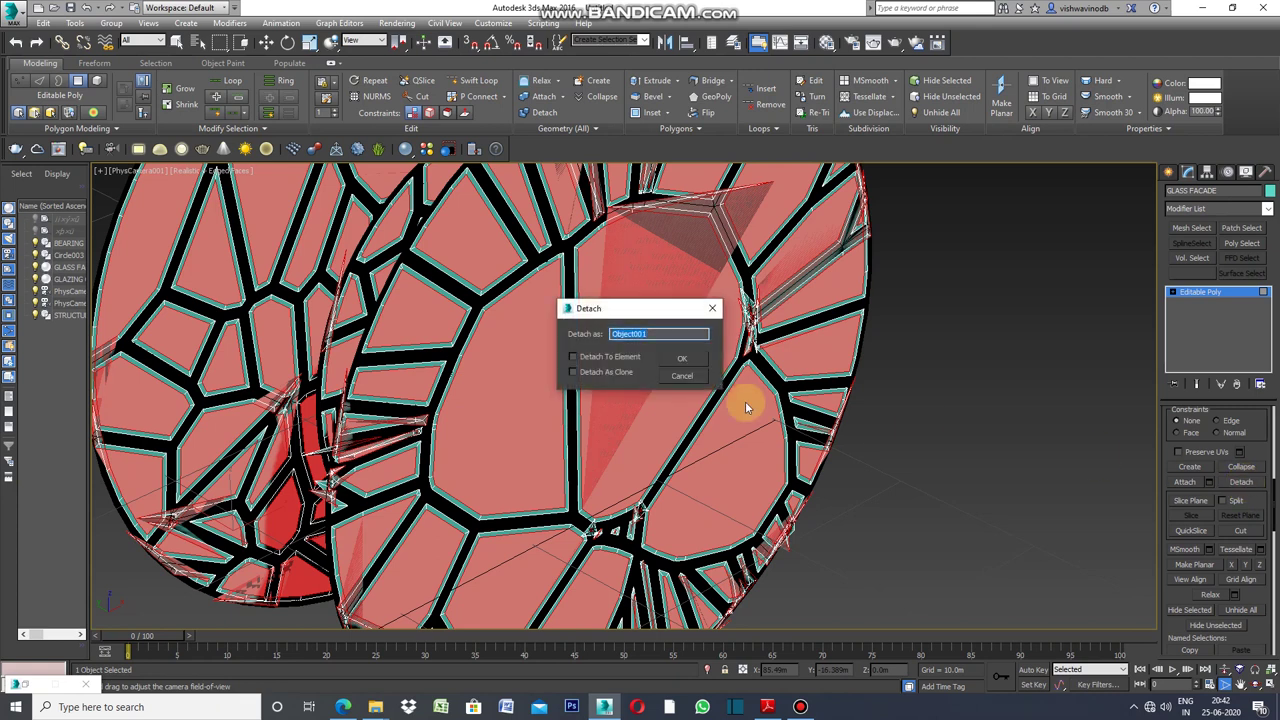
left_click(652, 334)
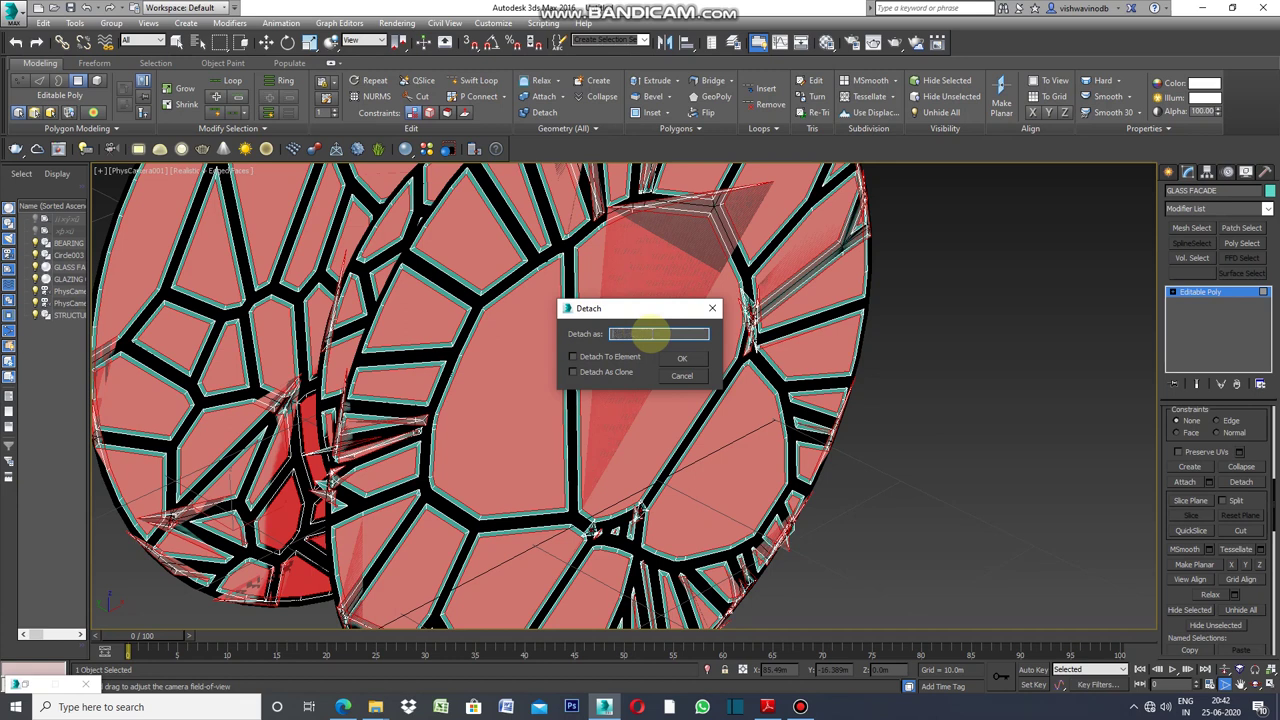
type("GLAZE WINDOW")
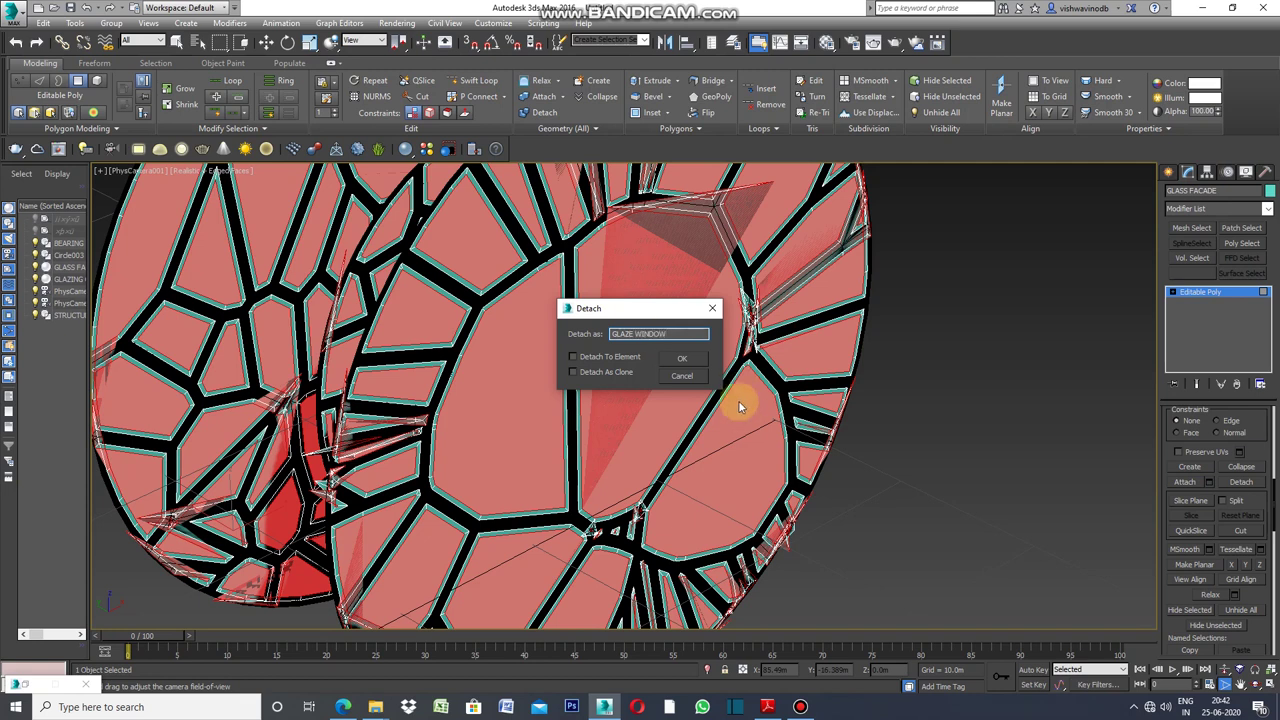
left_click(684, 367)
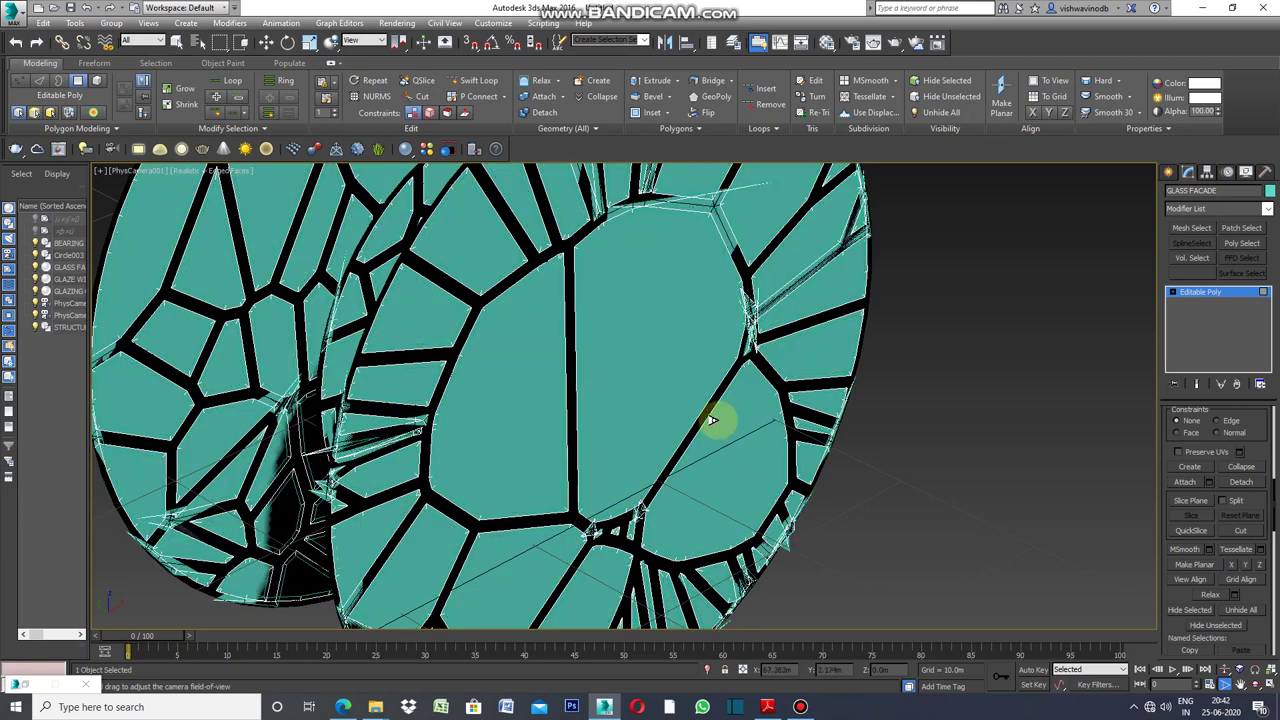
Colour the remaining glass facade object white and open the Material Editor.
left_click(820, 392)
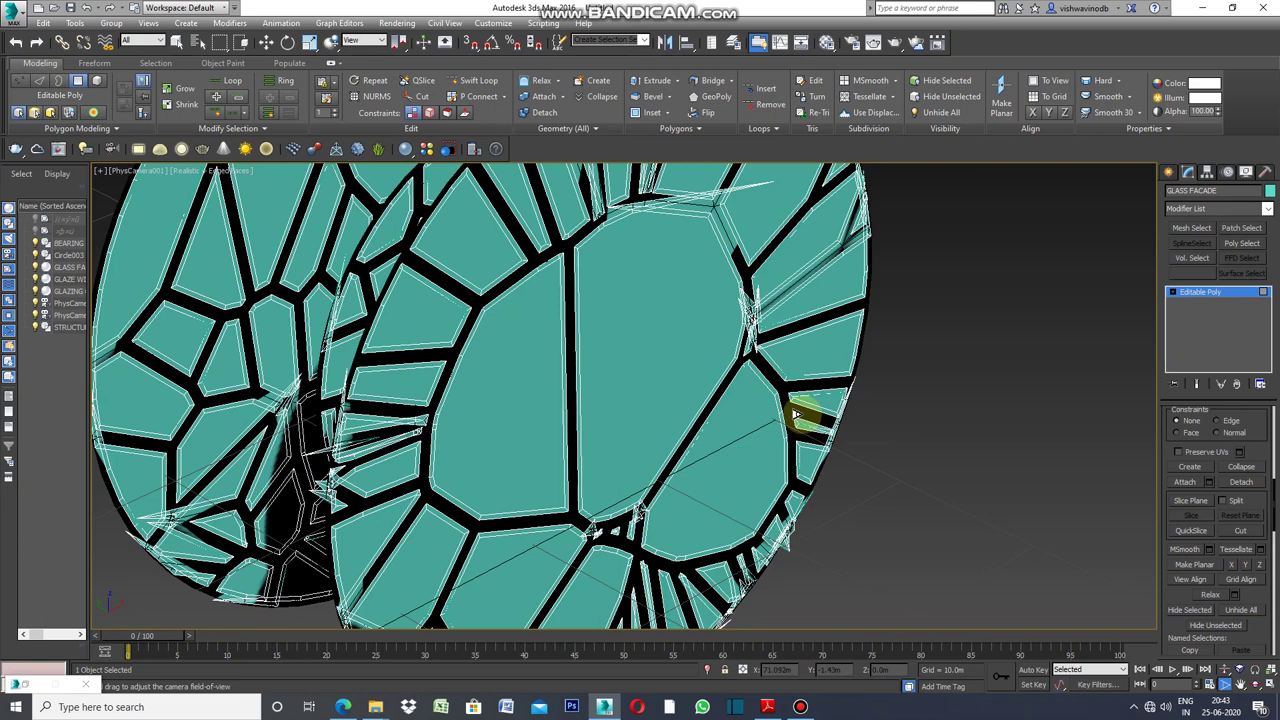
left_click(1269, 190)
left_click(919, 402)
left_click(866, 443)
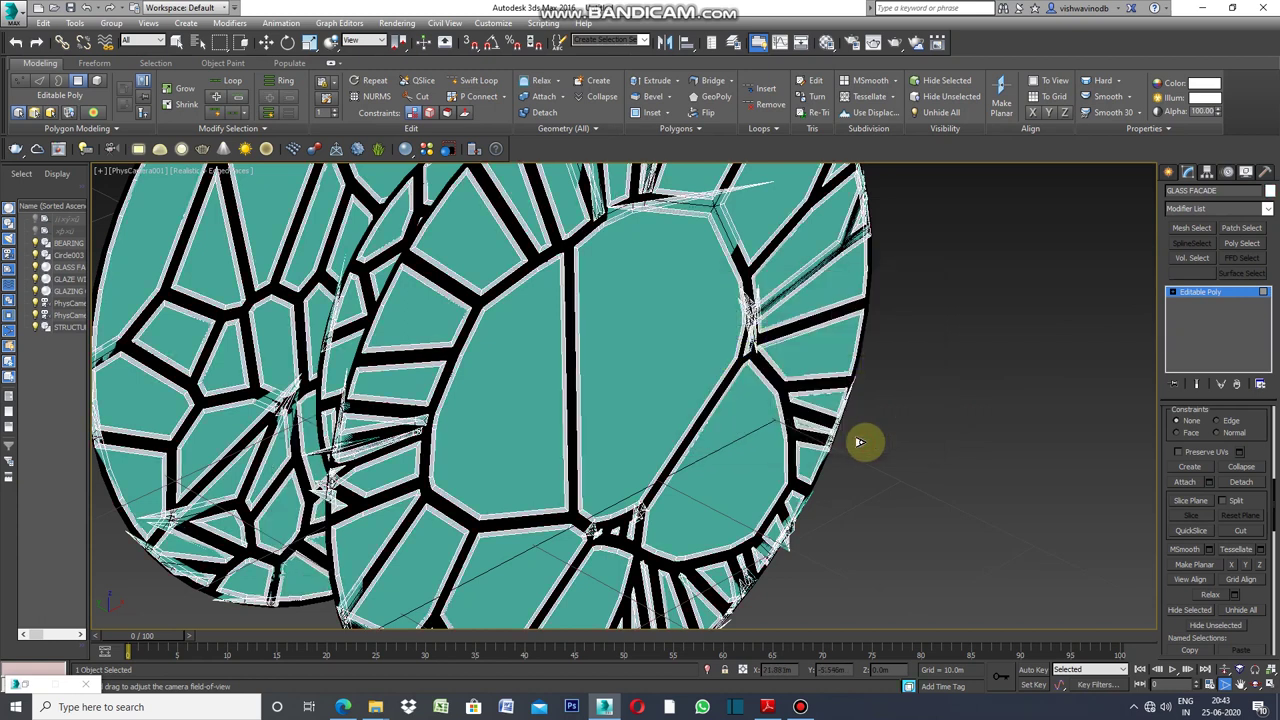
key("m")
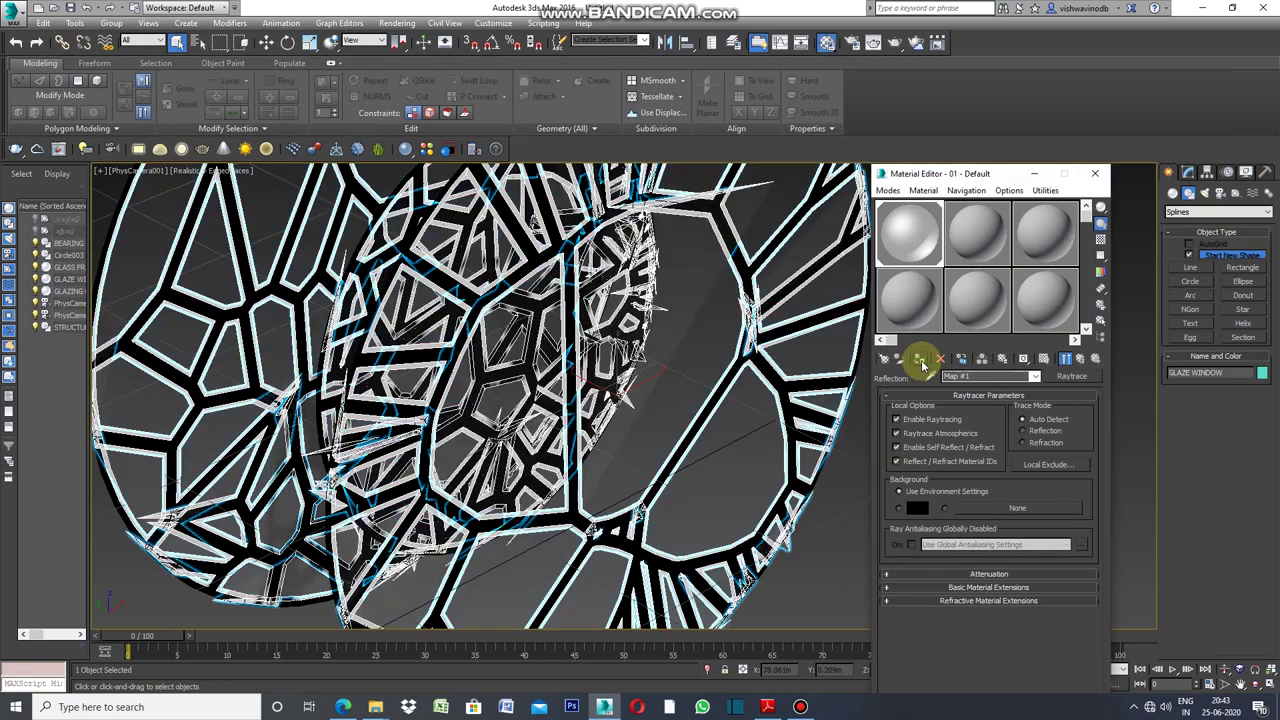
Close the Material Editor and give BEARING STRUCTURE a Shell with 0.75m outer amount.
left_click(1094, 173)
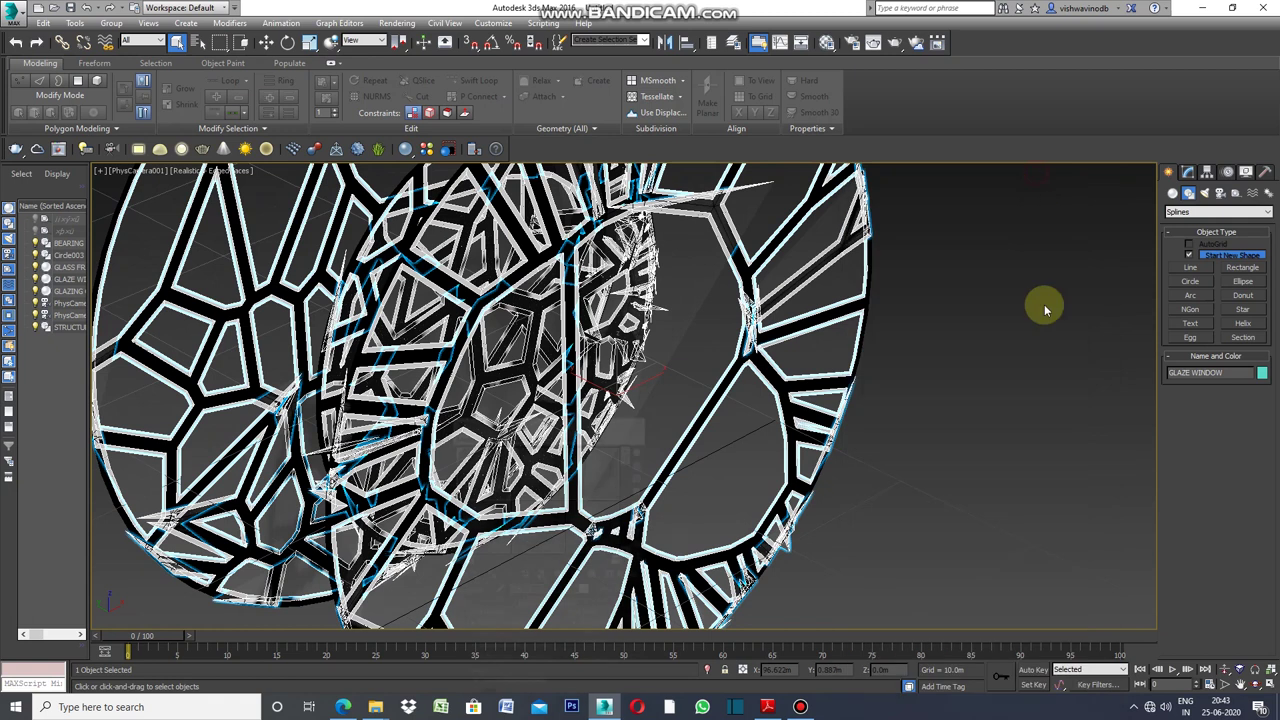
middle_click_drag(1044, 310, 880, 446, "alt")
left_click(1188, 171)
left_click(1218, 208)
scroll(1268, 593, "down", 5)
scroll(1268, 593, "up", 1)
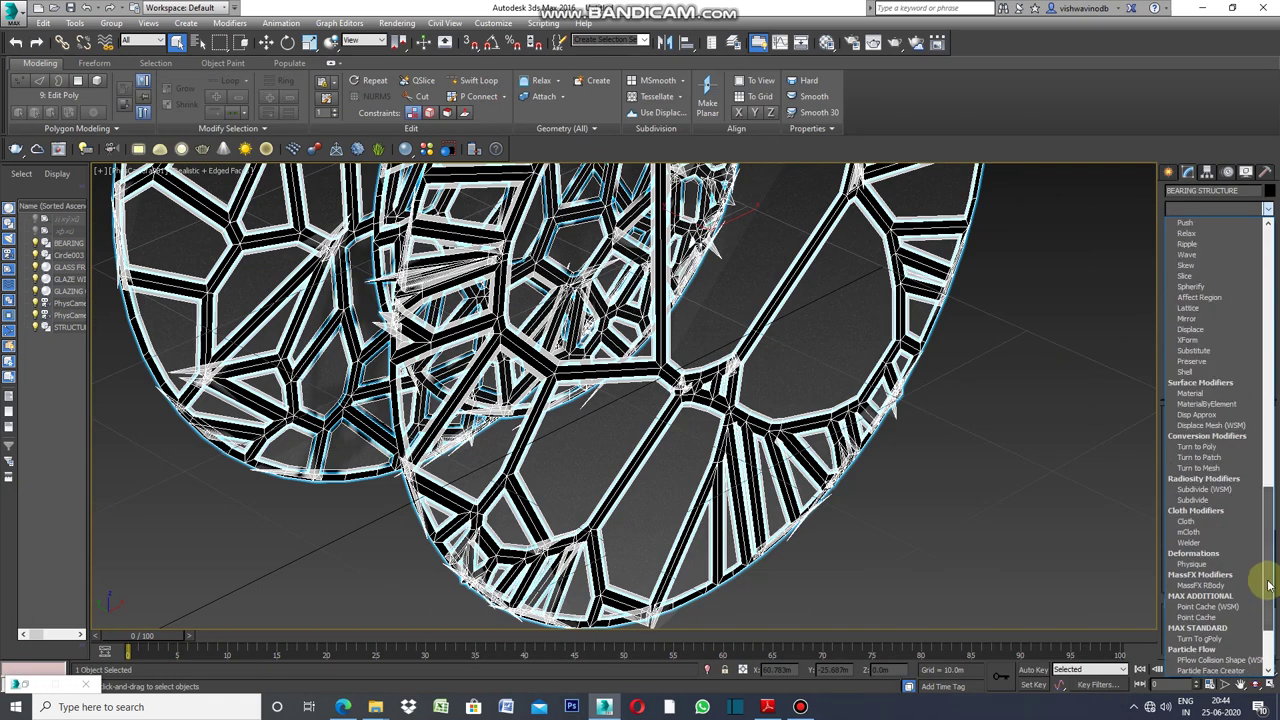
left_click(1186, 372)
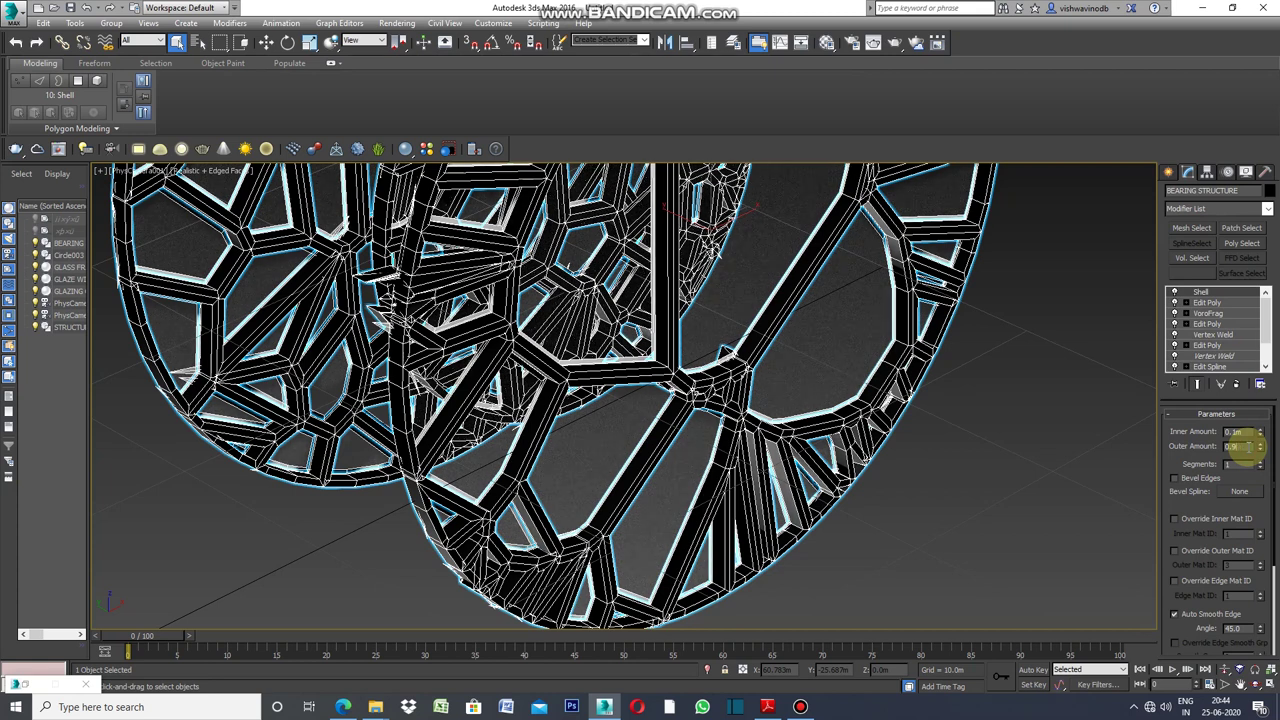
type("7")
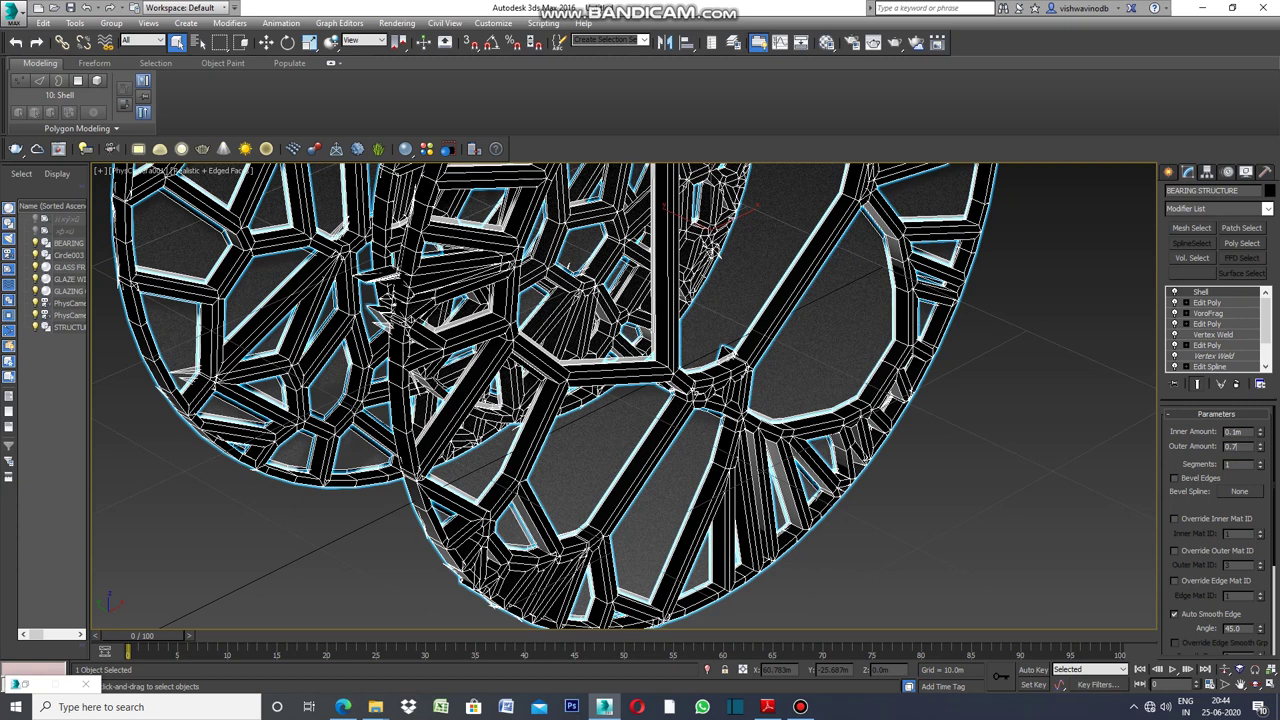
key("Return")
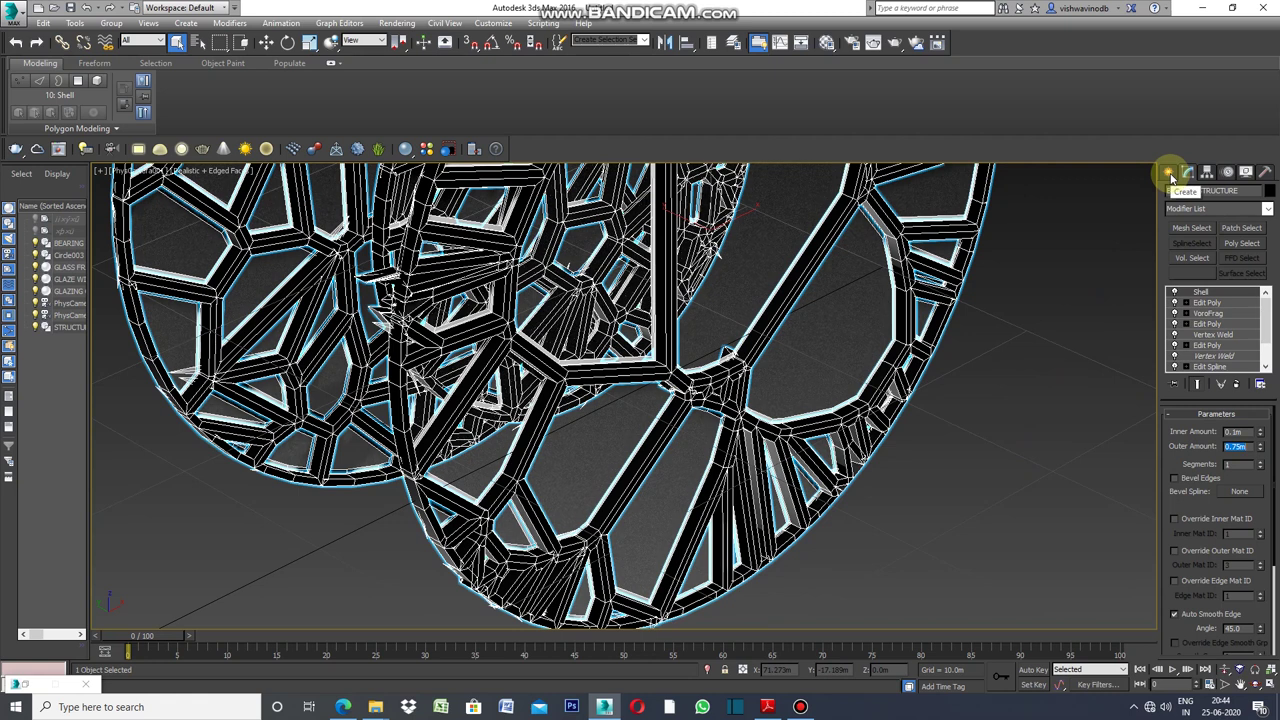
Select GLASS FRAME and add a Shell modifier with 0.1m inner and 0.25m outer amount.
left_click(1172, 176)
left_click(1060, 290)
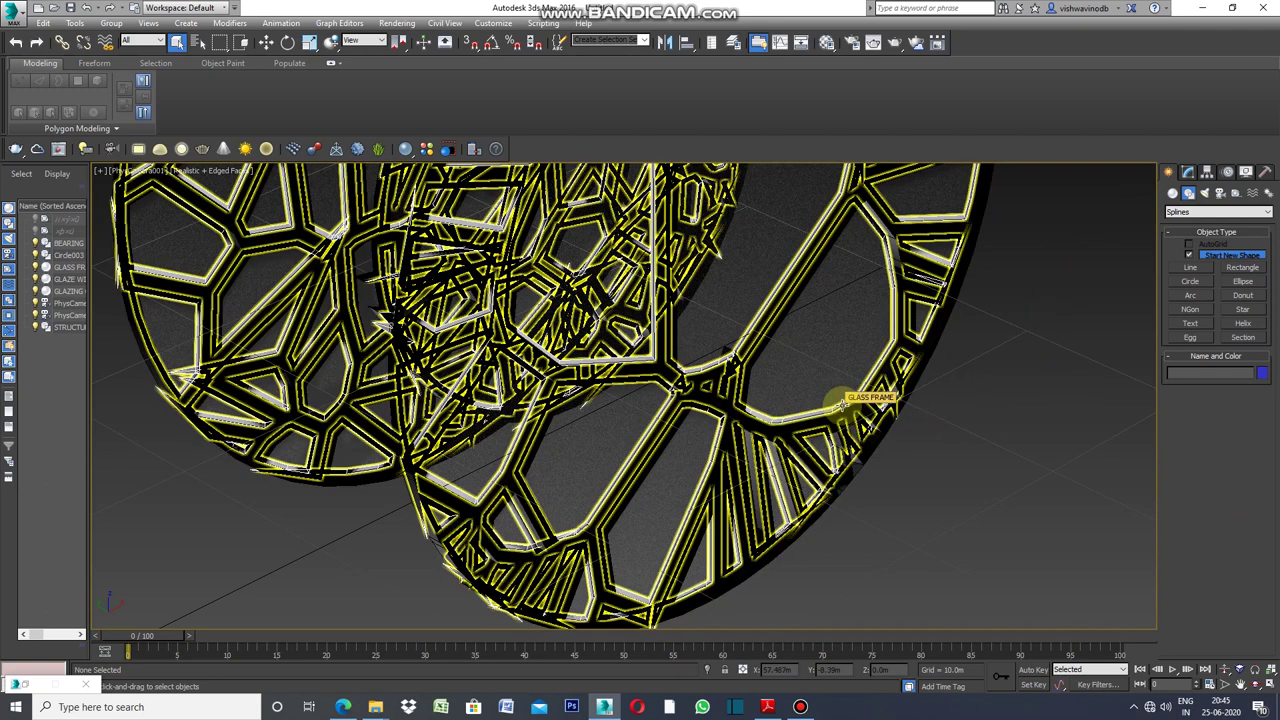
left_click(842, 404)
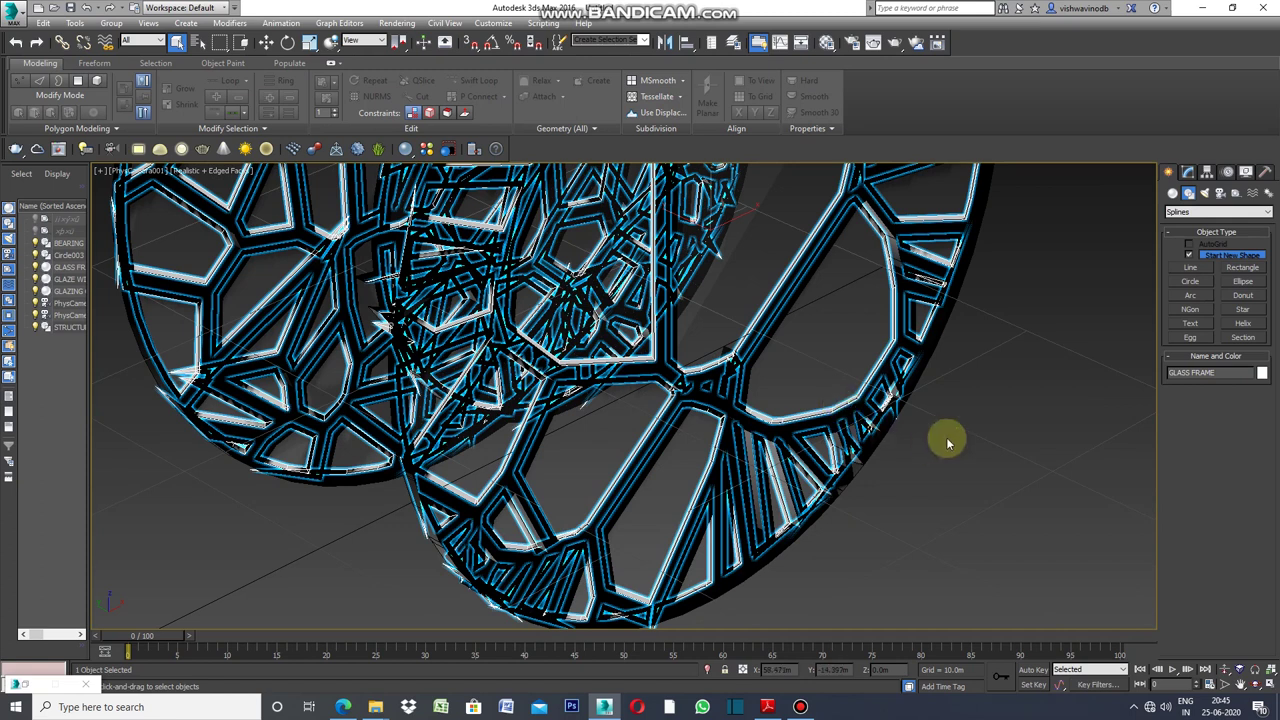
left_click(1188, 172)
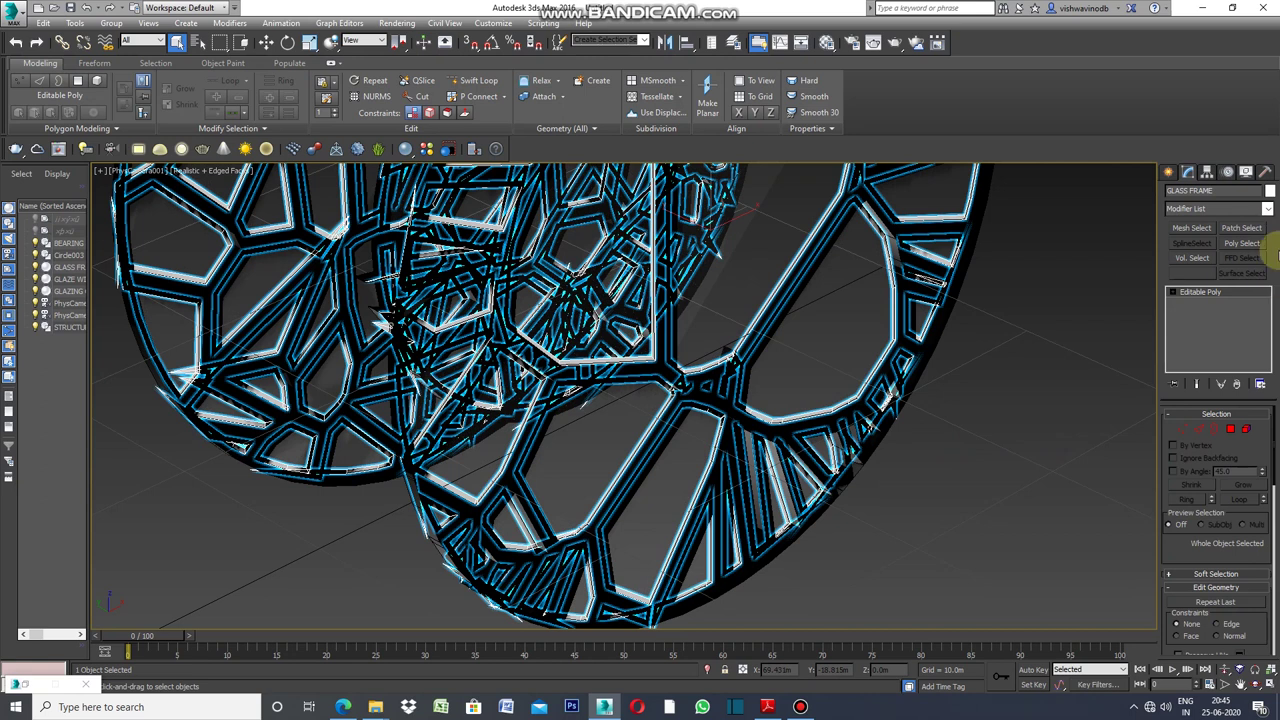
left_click(1265, 208)
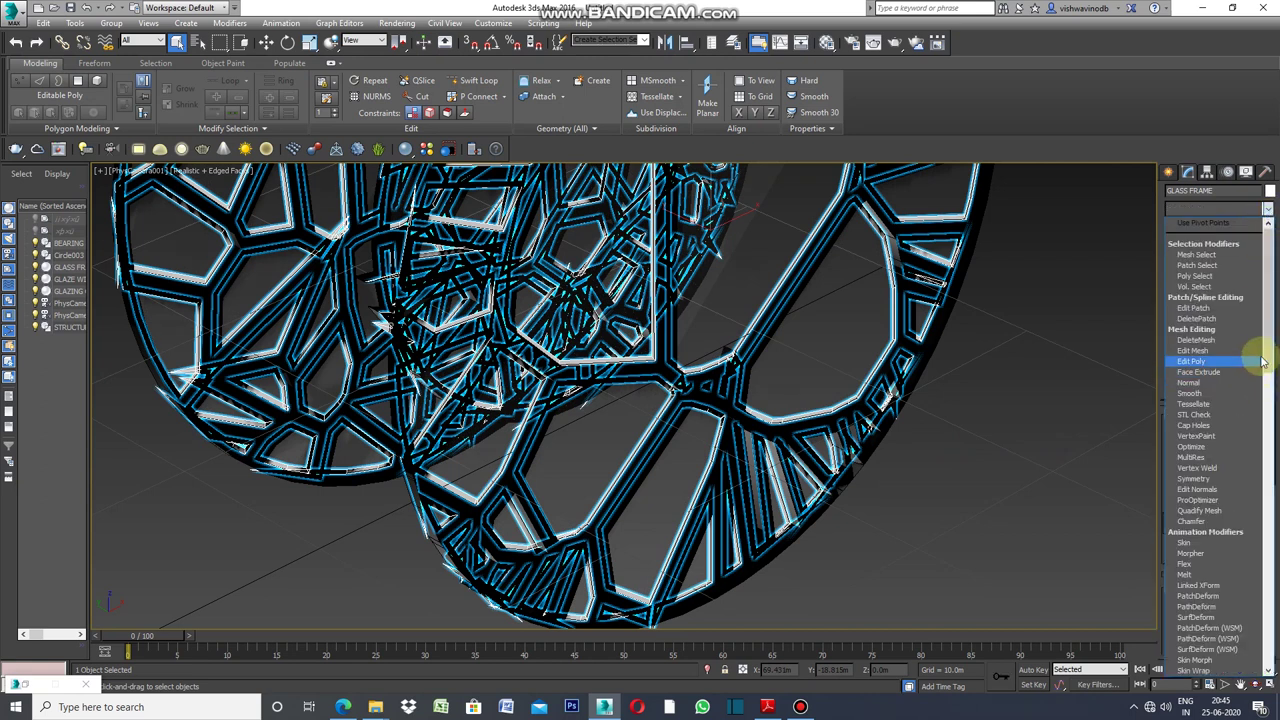
left_click_drag(1264, 345, 1264, 578)
left_click(1196, 544)
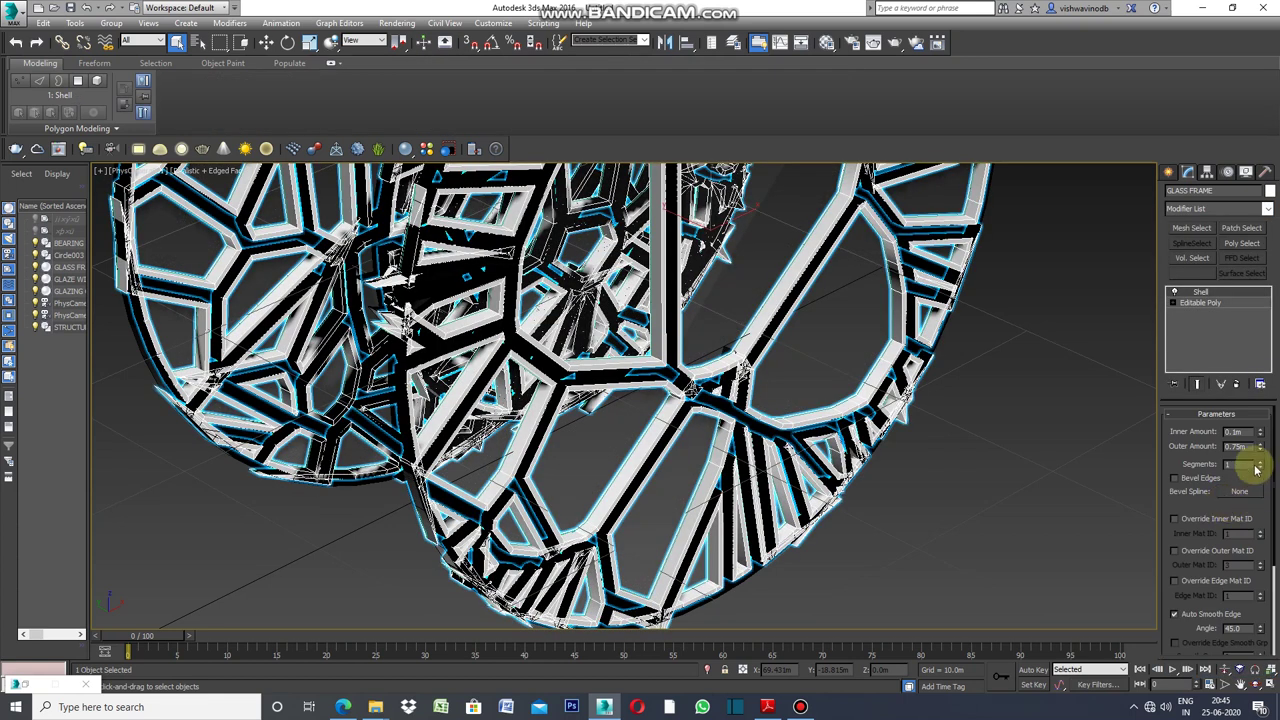
left_click(1259, 444)
left_click_drag(1259, 446, 1252, 448)
type("2")
key("Return")
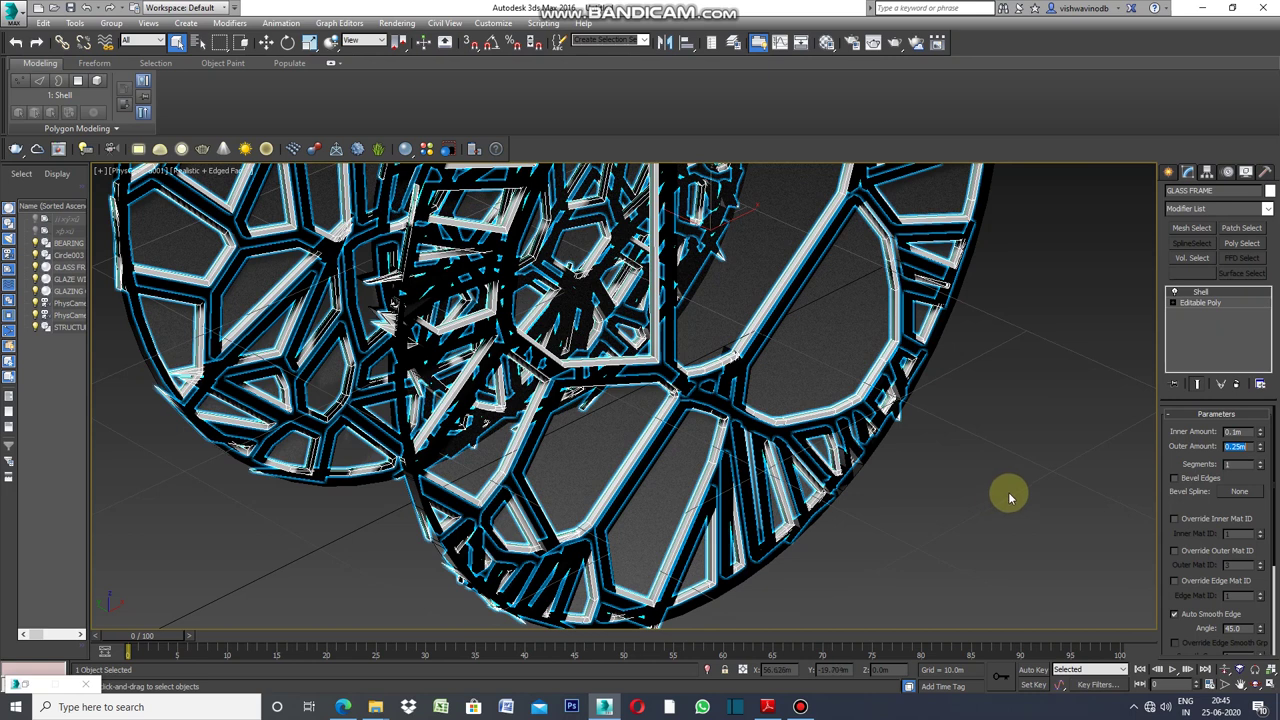
left_click(1169, 172)
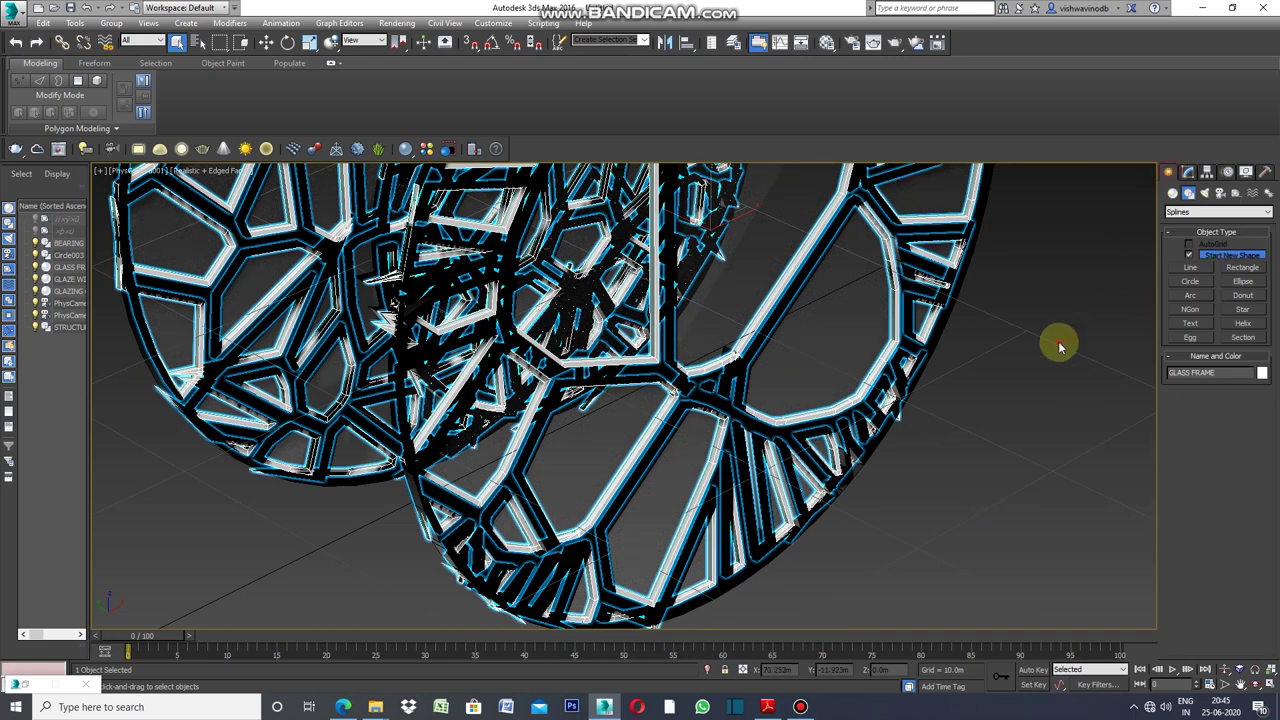
Narrow the camera field of view and truck it to a close-up of one frame ring.
left_click(1057, 343)
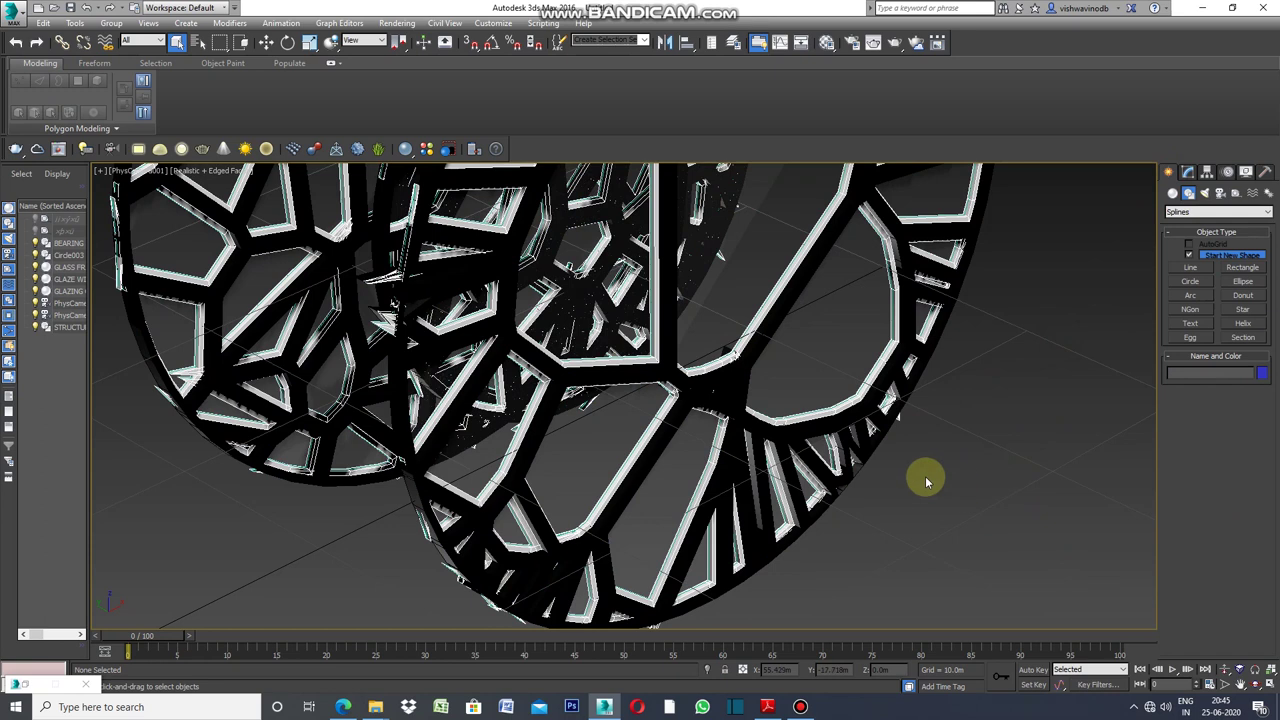
left_click(826, 410)
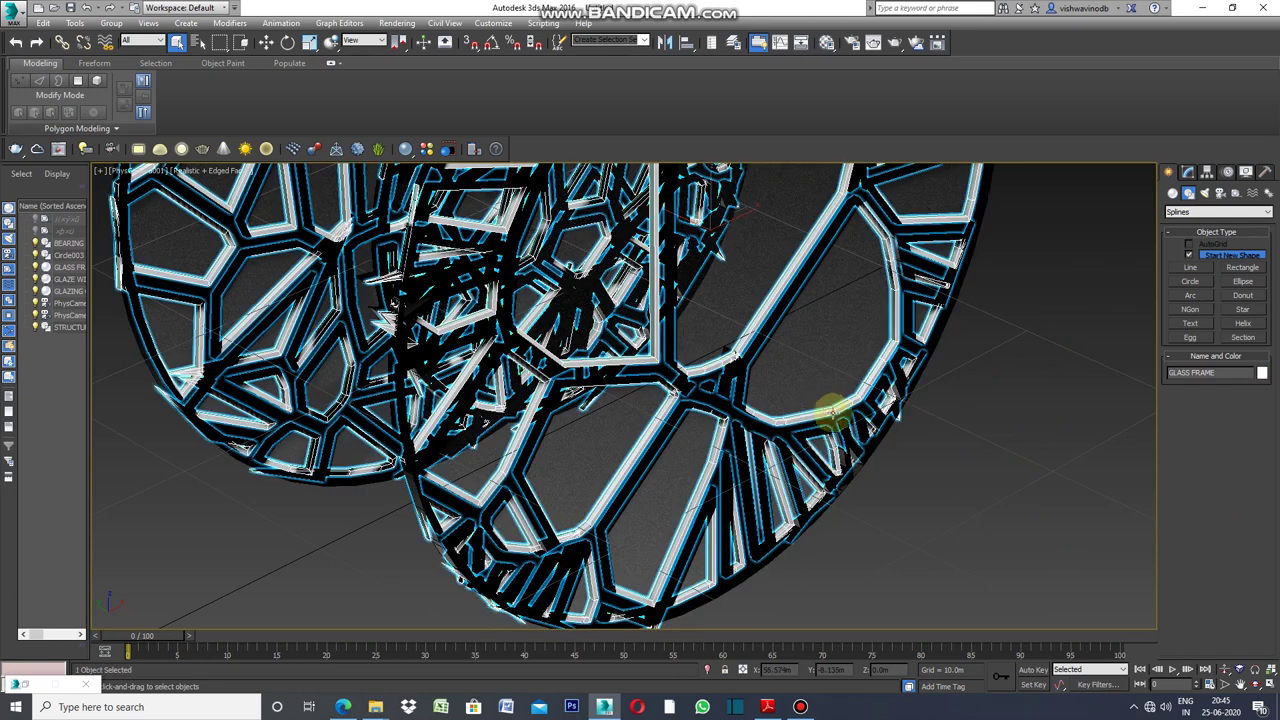
left_click(1228, 686)
left_click_drag(849, 451, 828, 374)
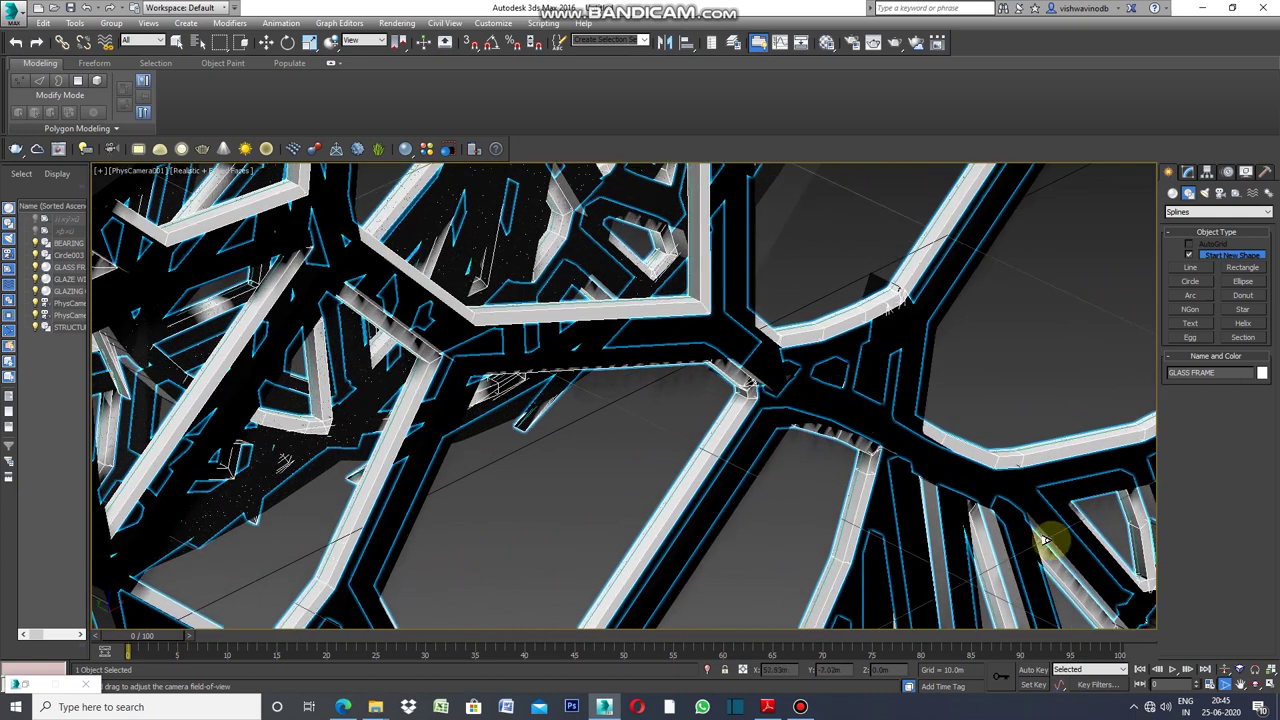
left_click(1241, 686)
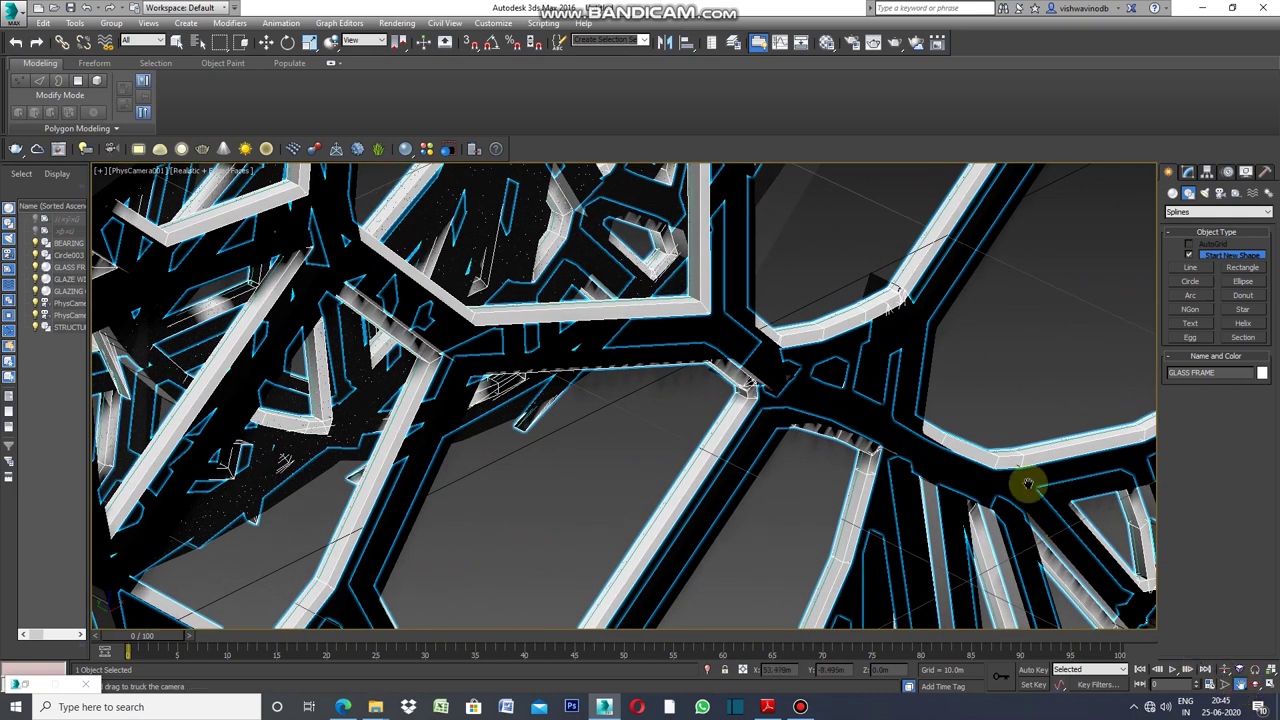
left_click_drag(1020, 451, 491, 502)
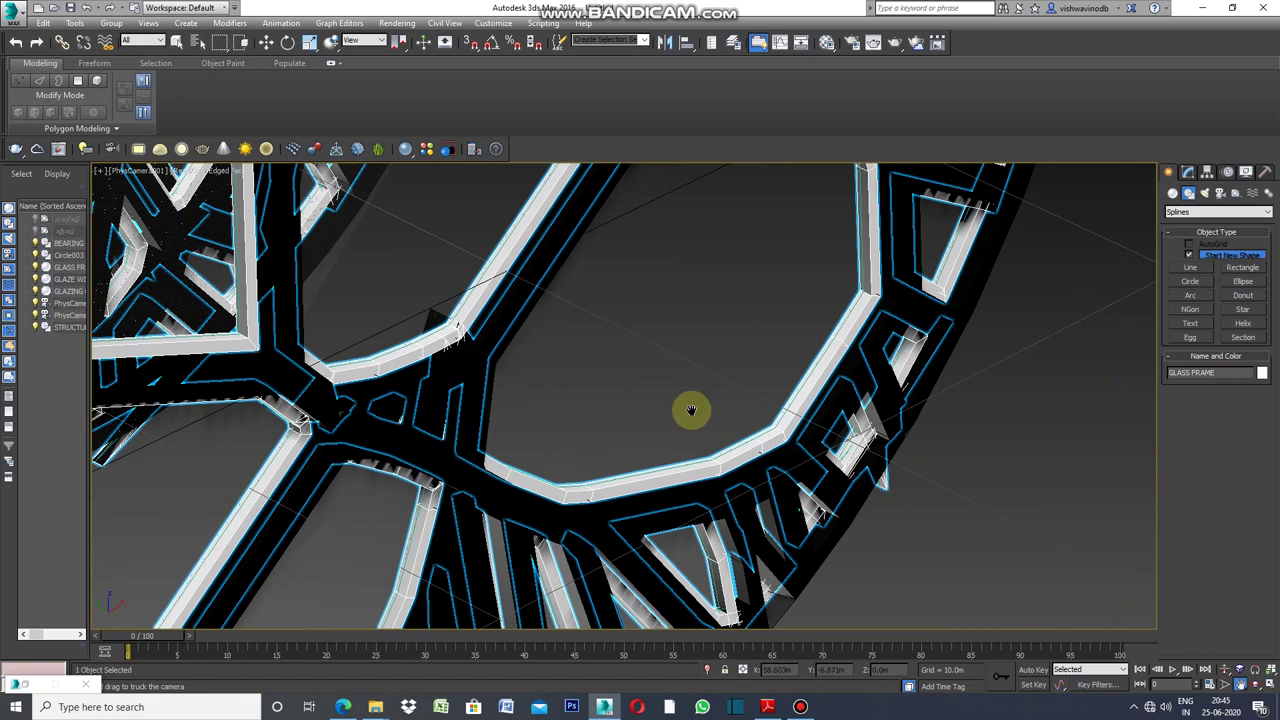
left_click_drag(691, 409, 600, 480)
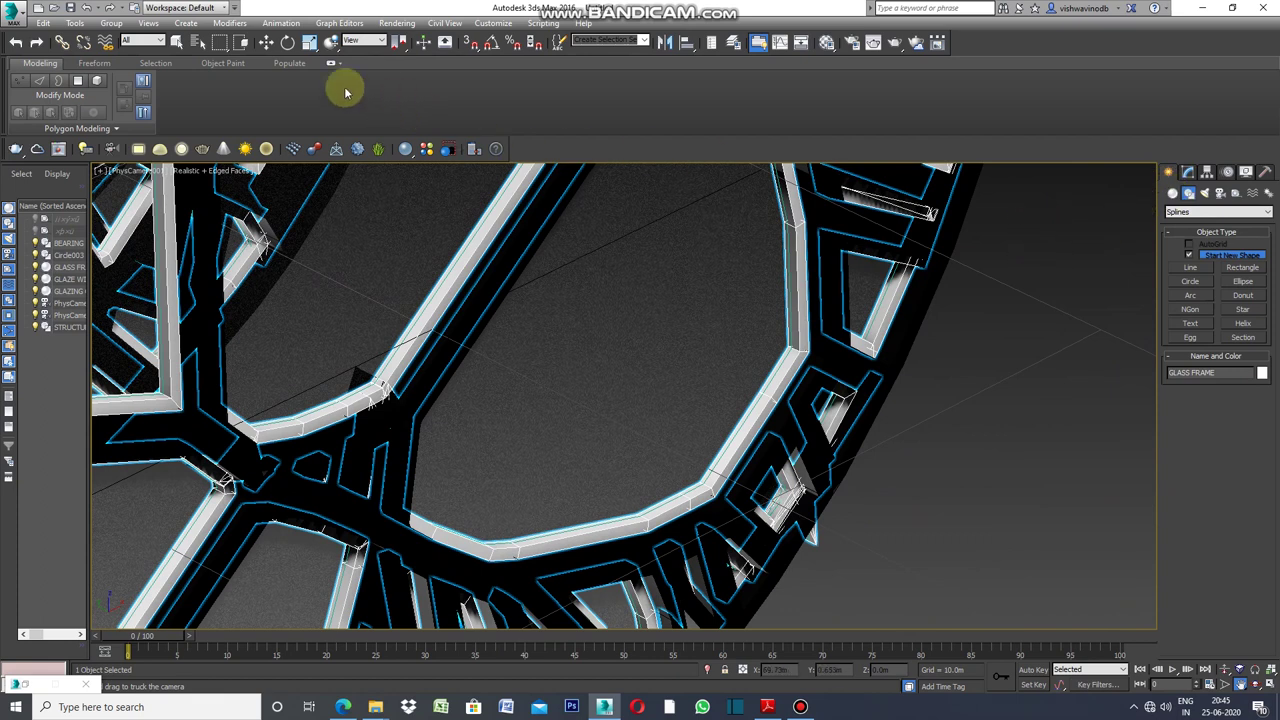
Select the GLAZE WINDOW panels with the Select Object tool.
left_click(176, 42)
left_click(651, 284)
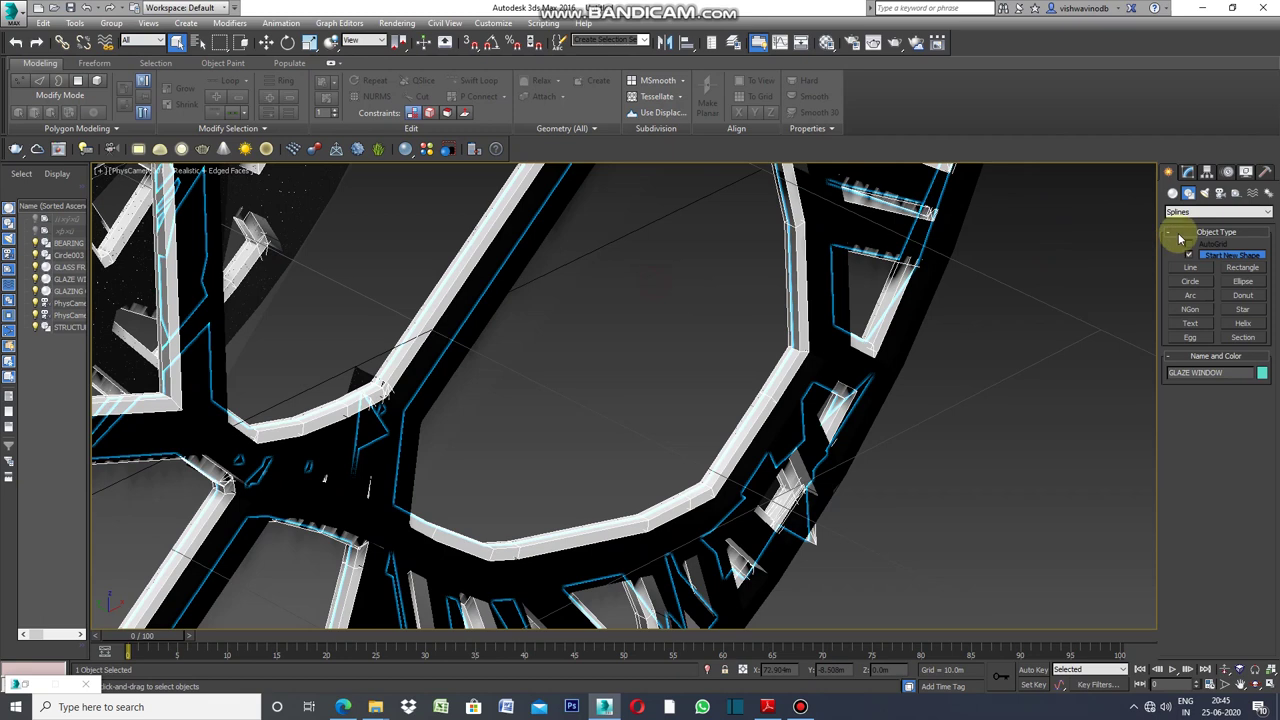
left_click(1095, 268)
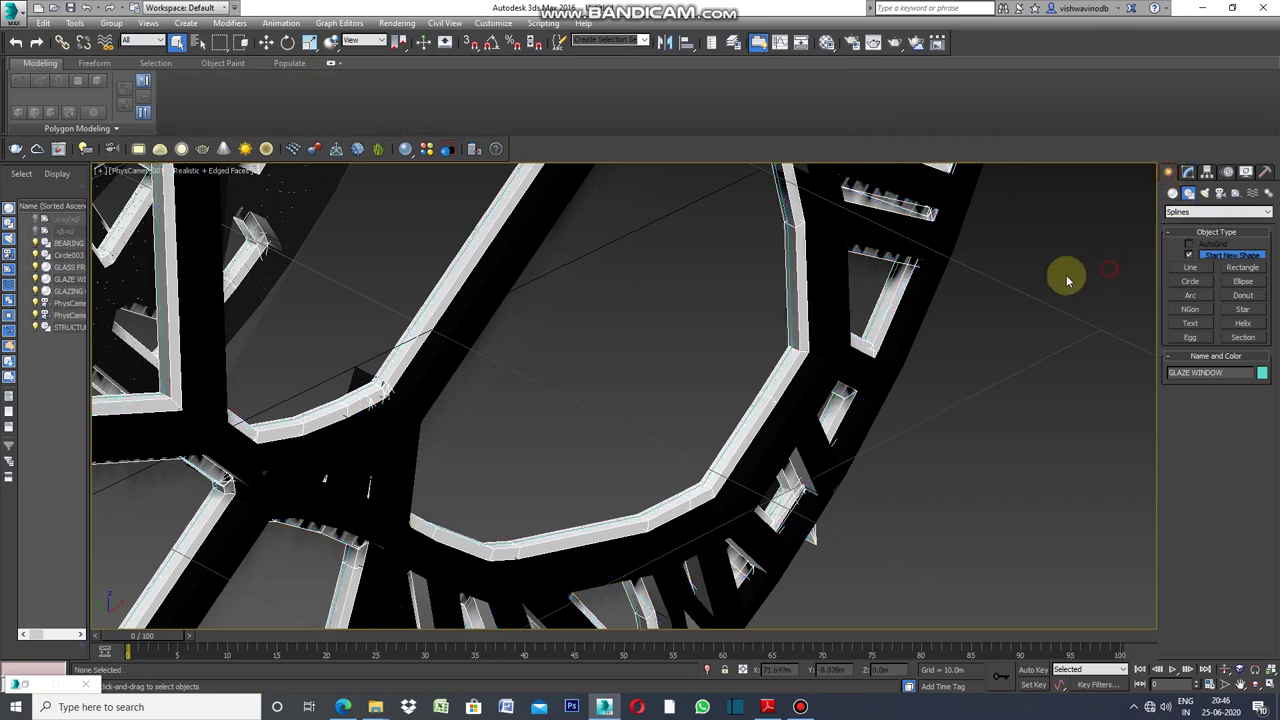
left_click(751, 304)
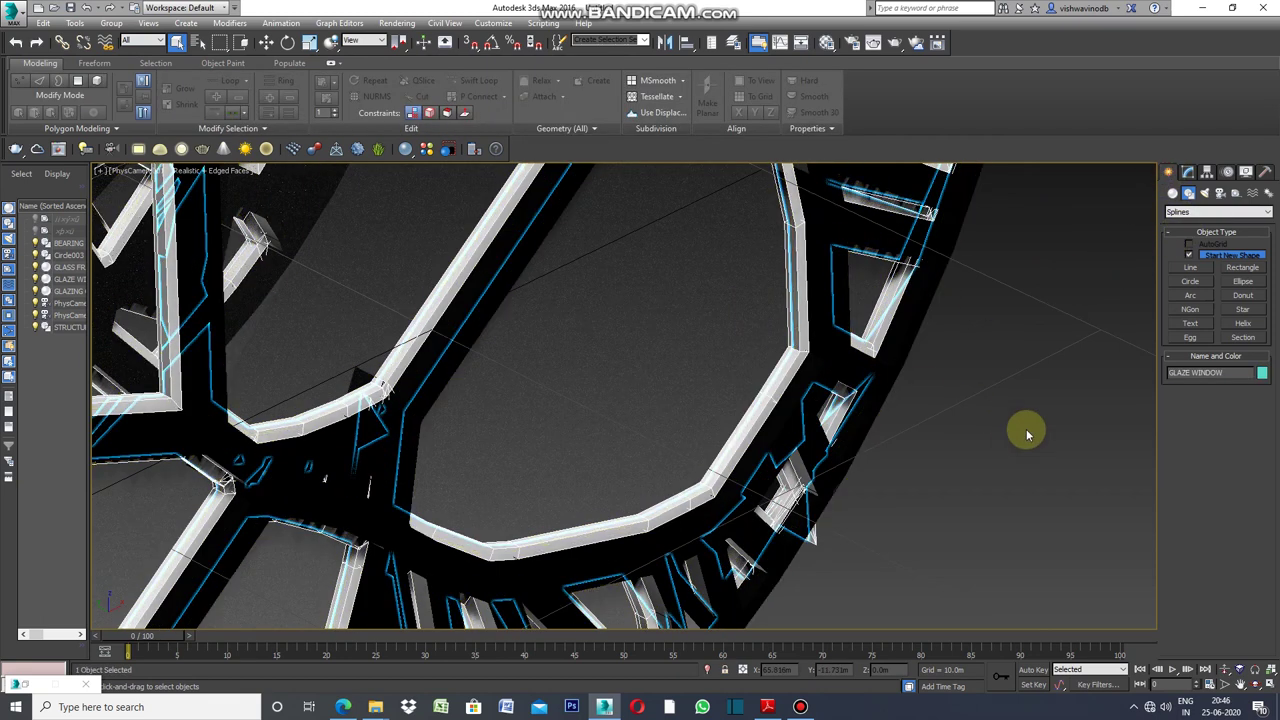
Add a Push modifier to GLAZE WINDOW.
left_click(1189, 173)
left_click(1267, 212)
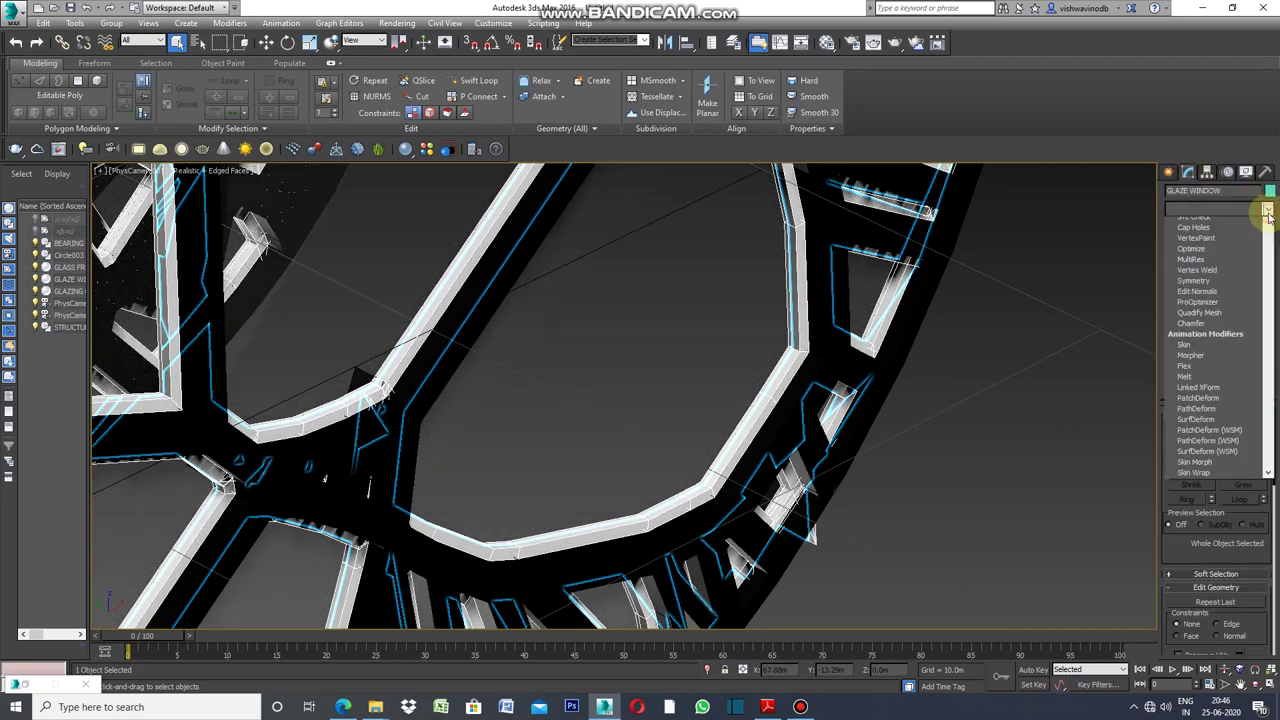
left_click_drag(1268, 316, 1263, 478)
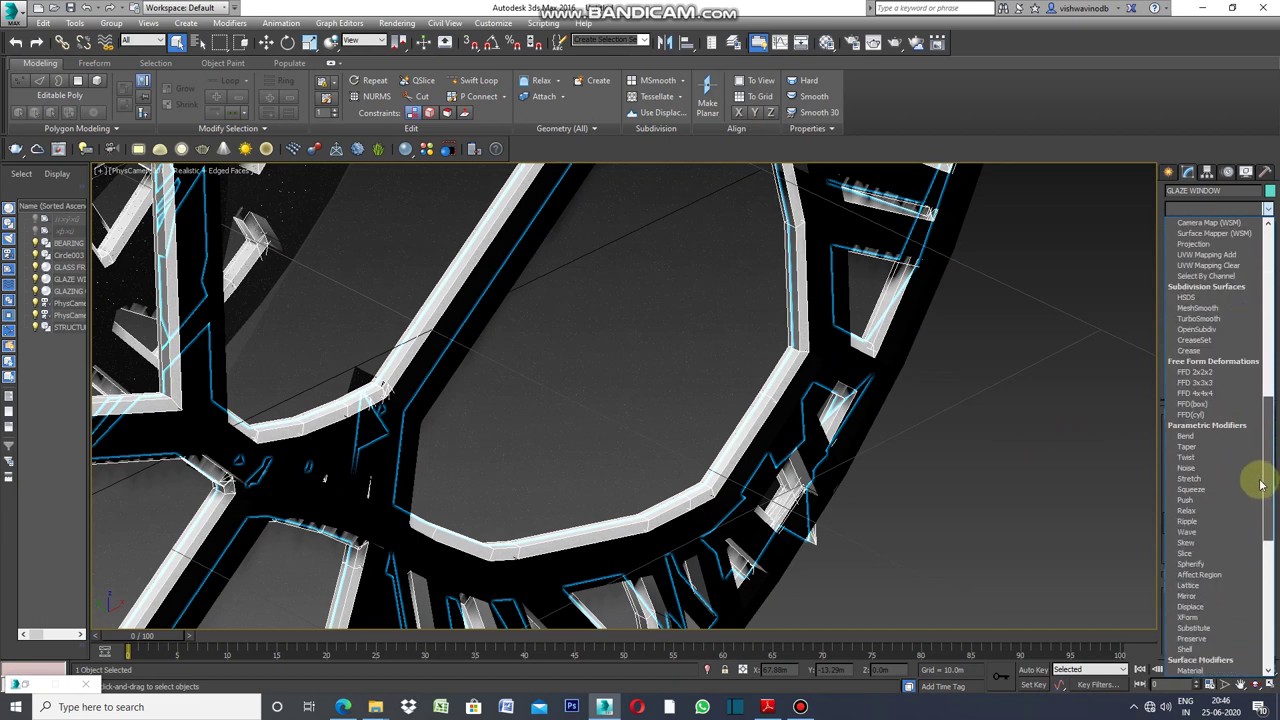
left_click(1199, 502)
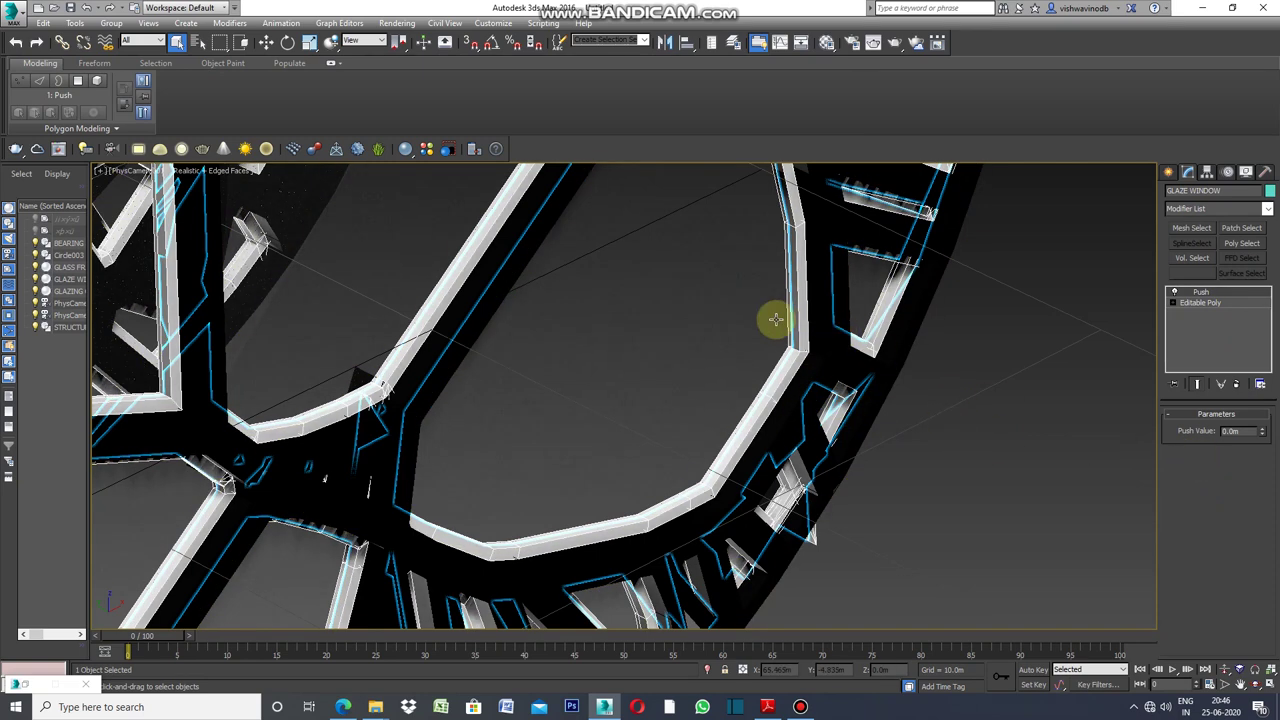
Raise the Push Value to 0.05m, lower it back to 0.0m, then deselect.
left_click(1263, 430)
left_click(1263, 430)
left_click(1263, 430)
left_click(1263, 430)
left_click(1263, 430)
left_click(1263, 430)
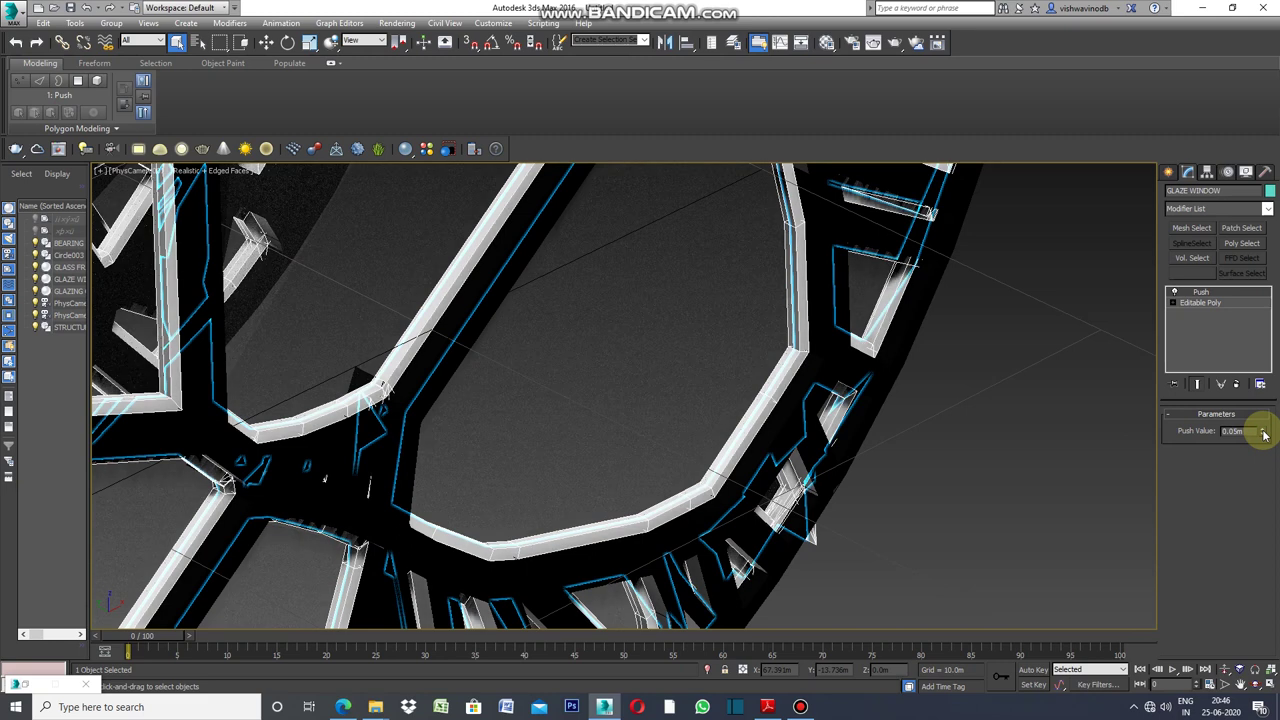
left_click(1263, 435)
left_click(1263, 435)
left_click(1263, 435)
left_click(1263, 435)
left_click(1263, 435)
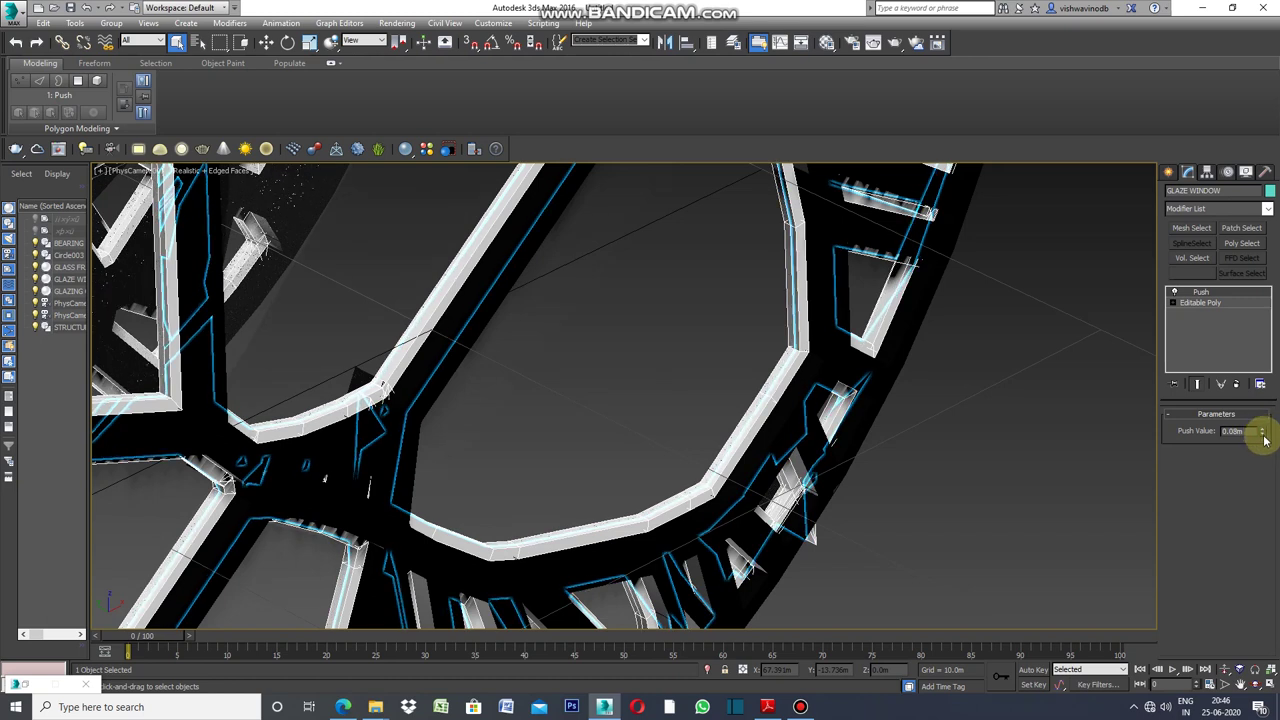
left_click(1118, 430)
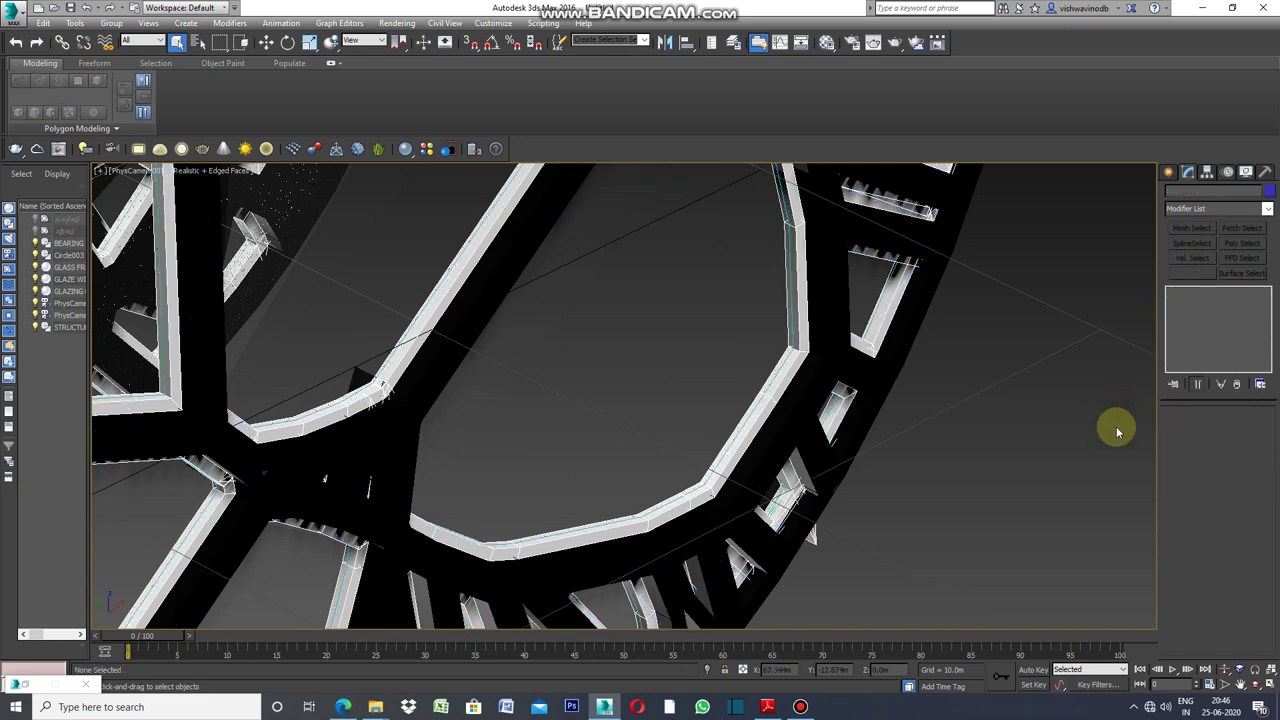